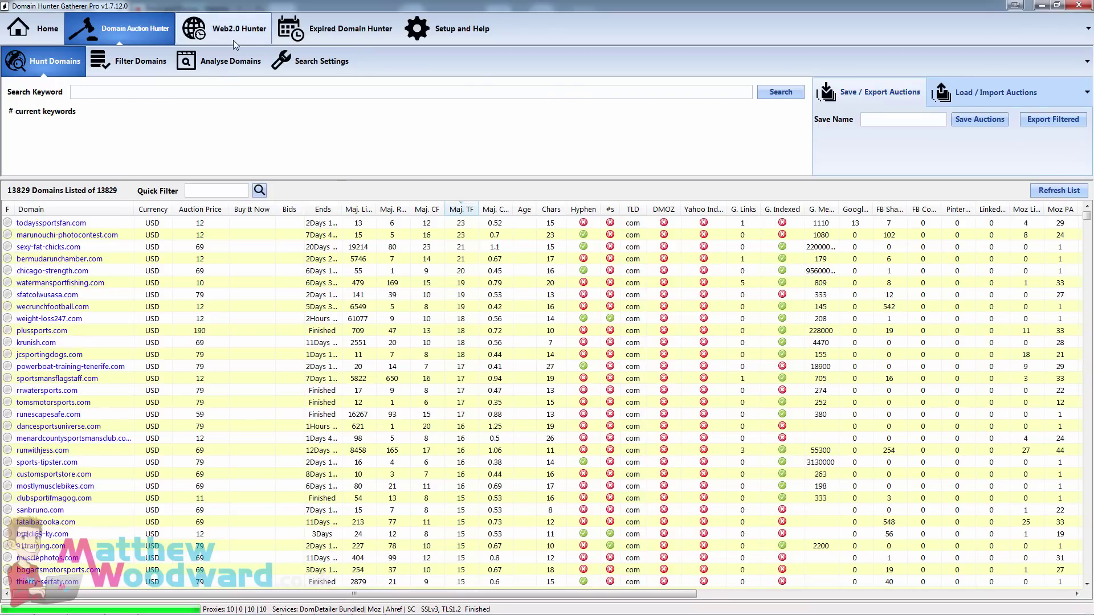
- Sort the expired domain list by Majestic Trust Flow, highest values first
left_click(289, 39)
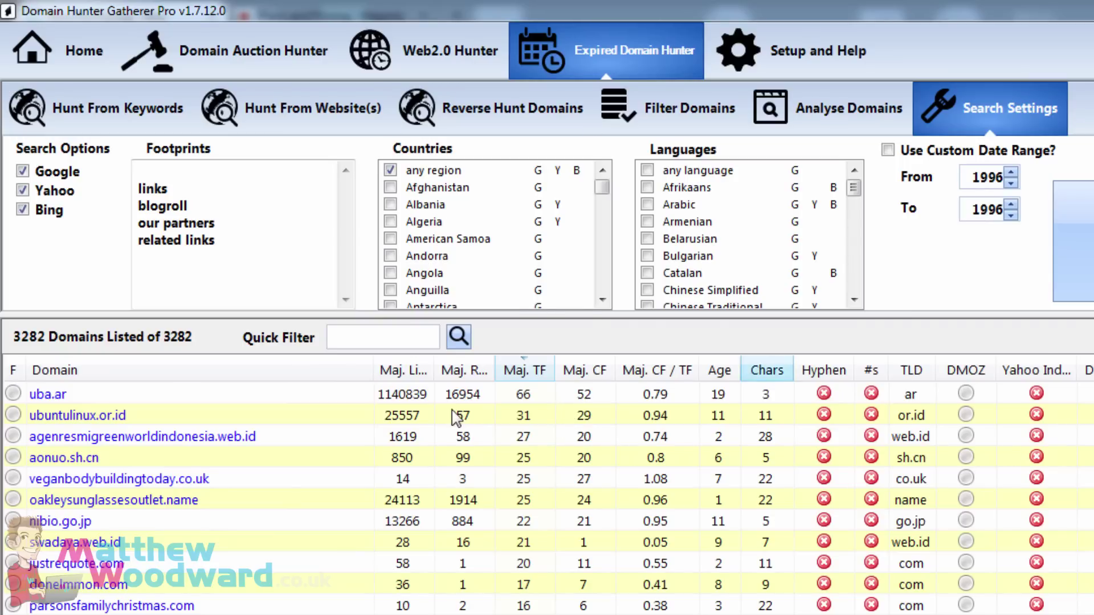
left_click(585, 376)
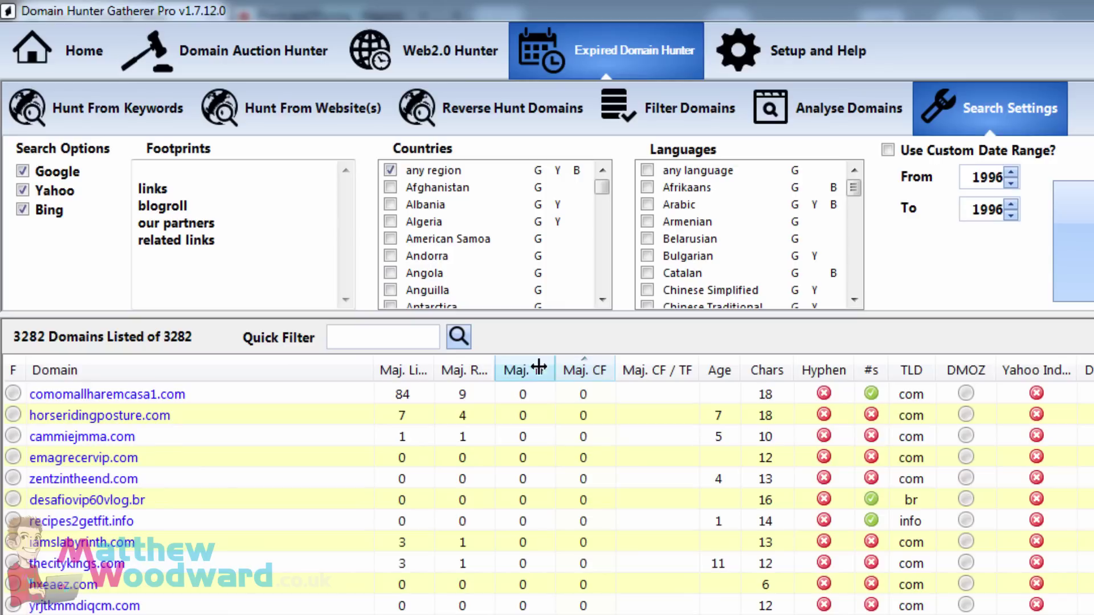
left_click(533, 376)
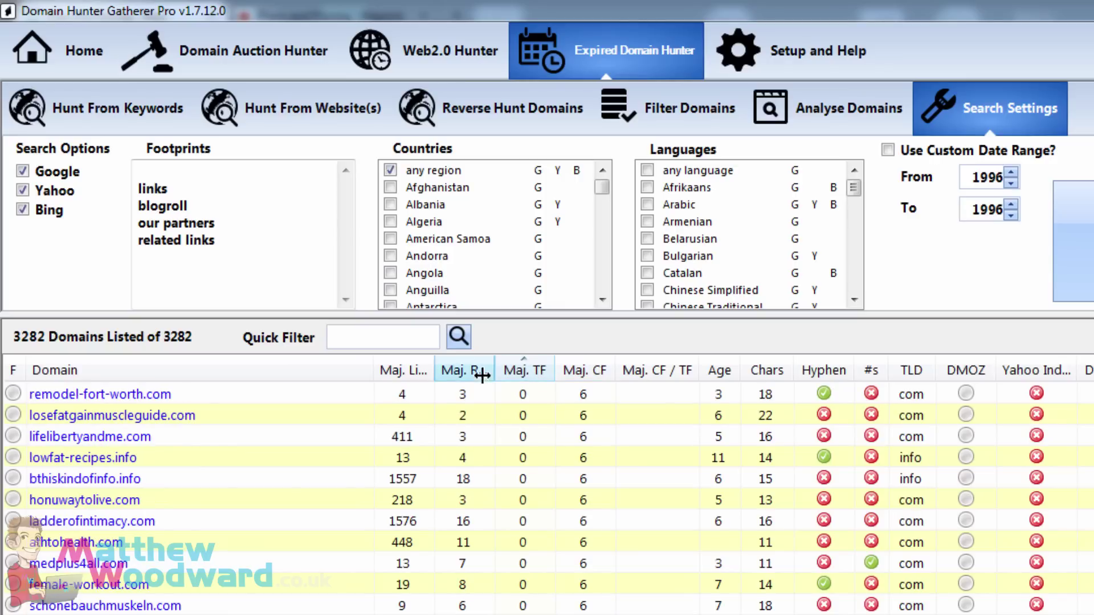
left_click(531, 375)
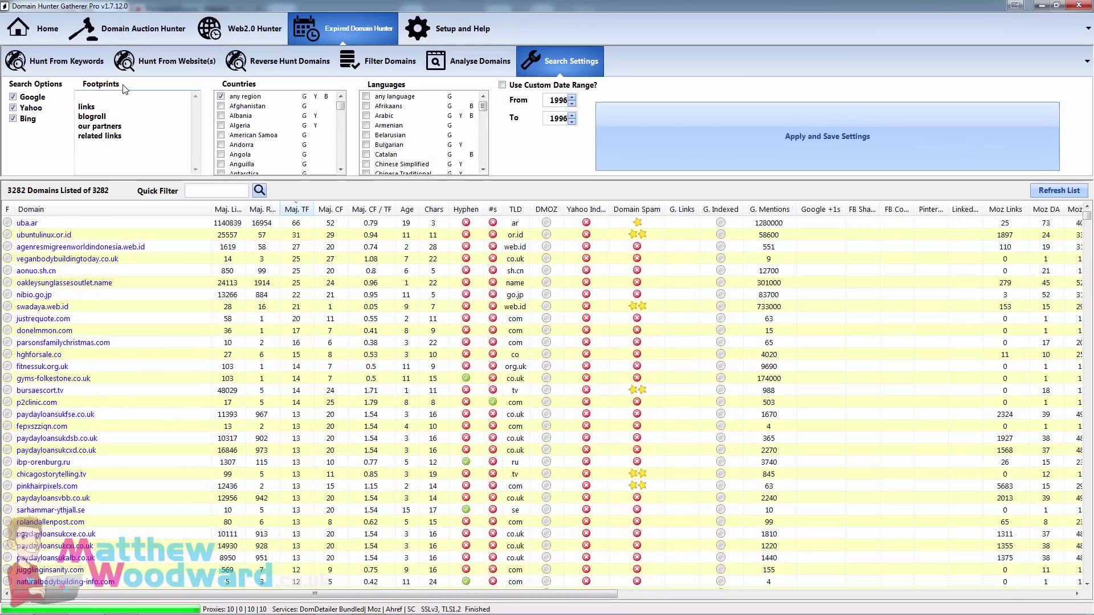
- Check the file formats available for exporting the filtered expired domains from the keyword hunt view
left_click(71, 65)
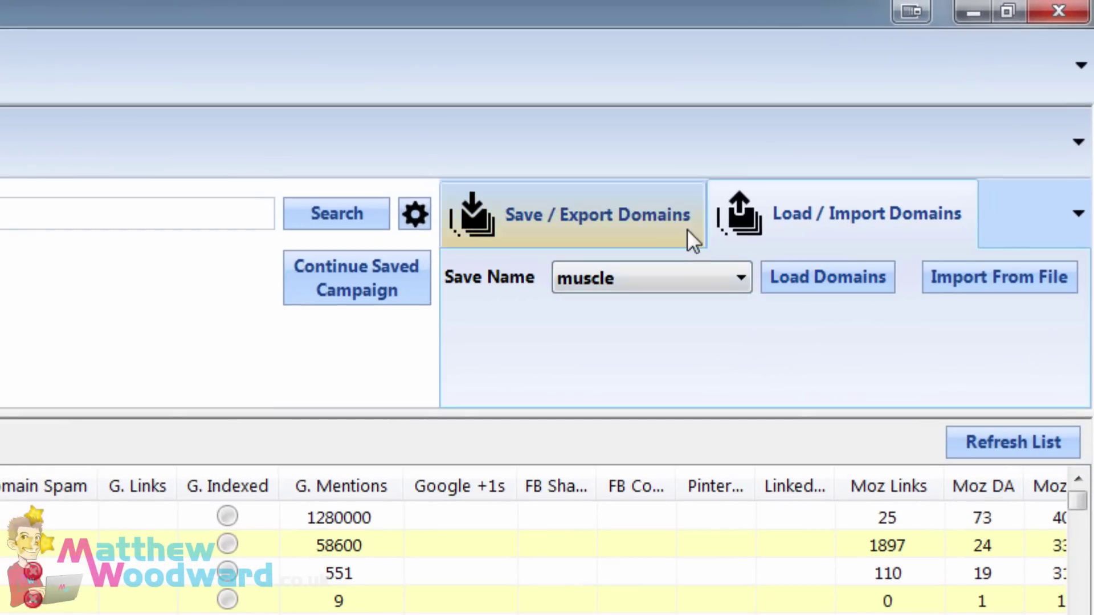
left_click(735, 210)
left_click(967, 282)
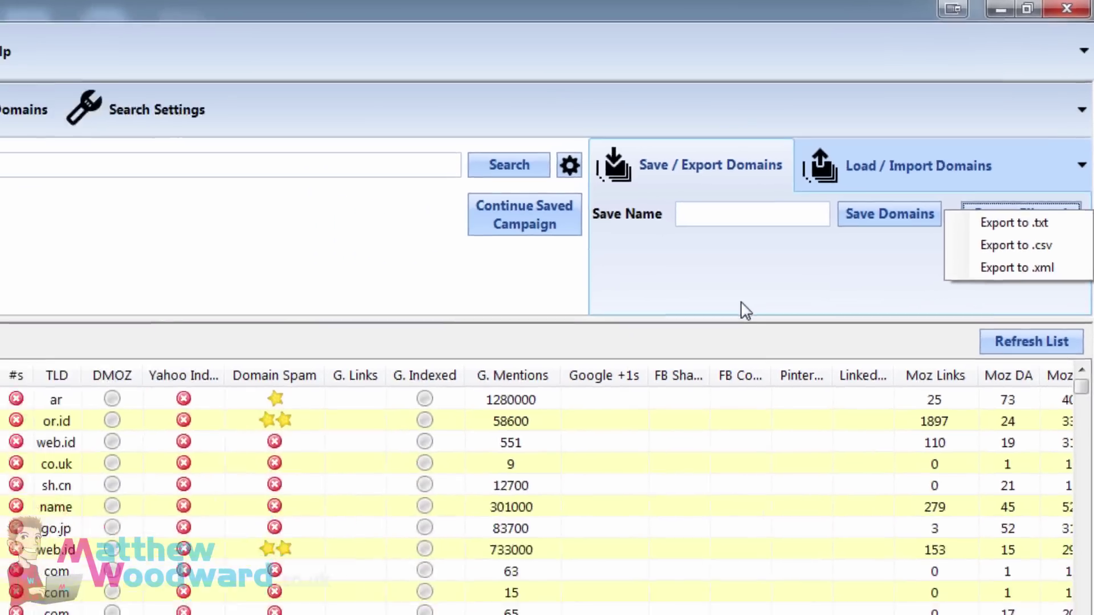
left_click(604, 401)
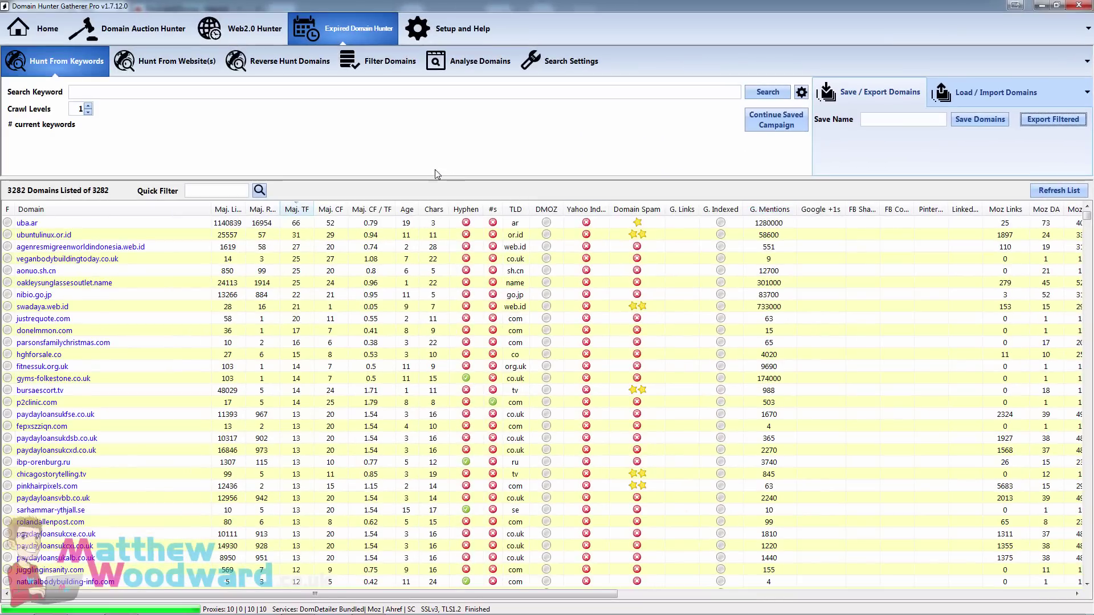
- Open the general setup settings for APIs and proxies, and apply and save them
left_click(131, 29)
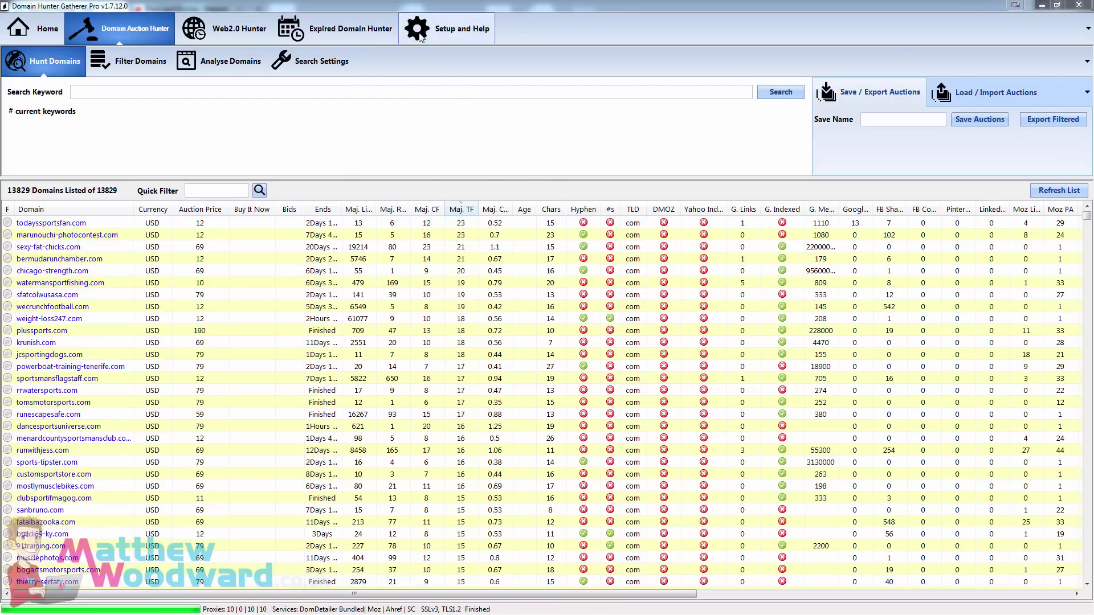
left_click(439, 28)
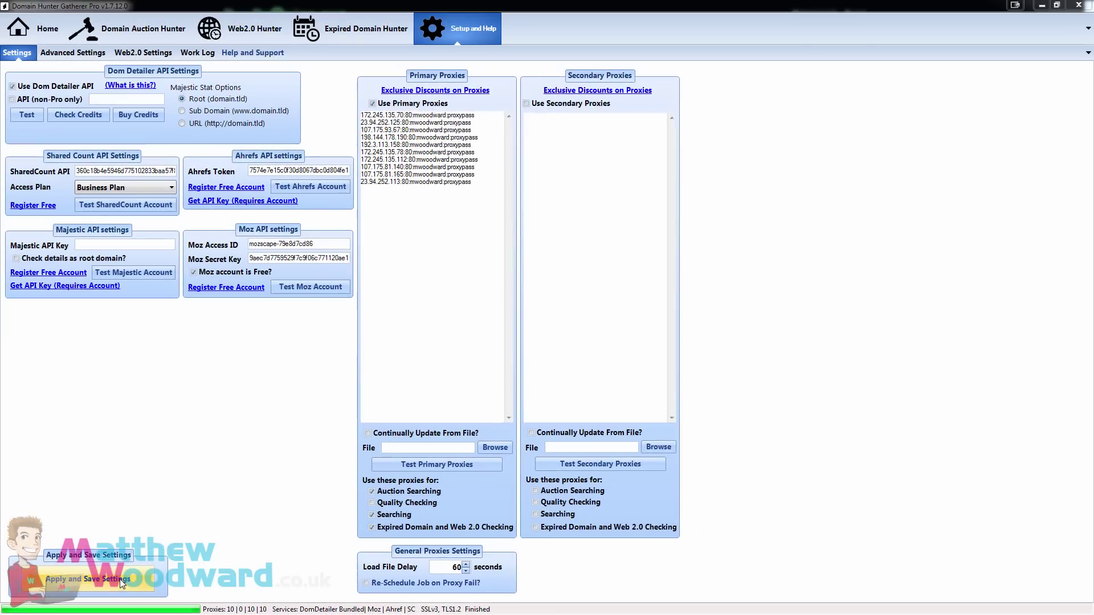
left_click(120, 579)
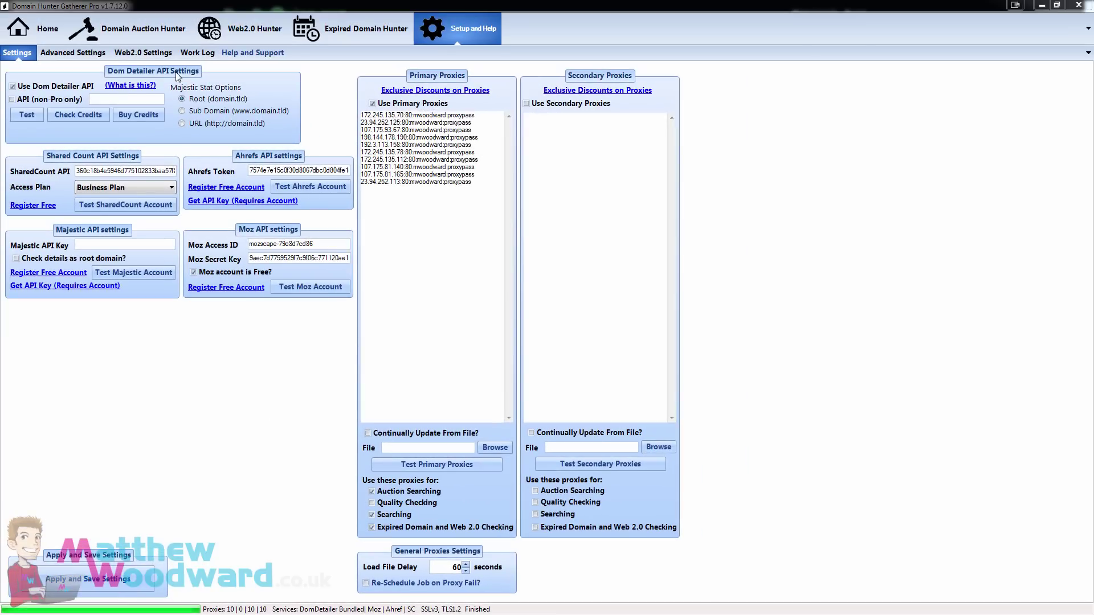
- Review the advanced settings, Web2.0 settings and work log, and return to the general settings
left_click(83, 55)
left_click(136, 57)
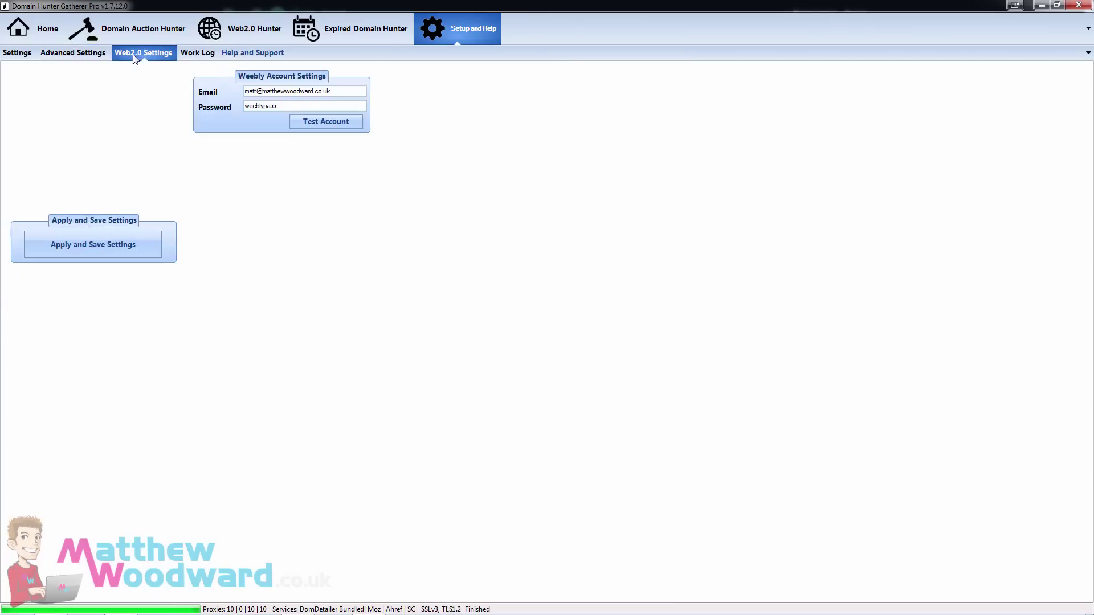
left_click(190, 56)
left_click(23, 57)
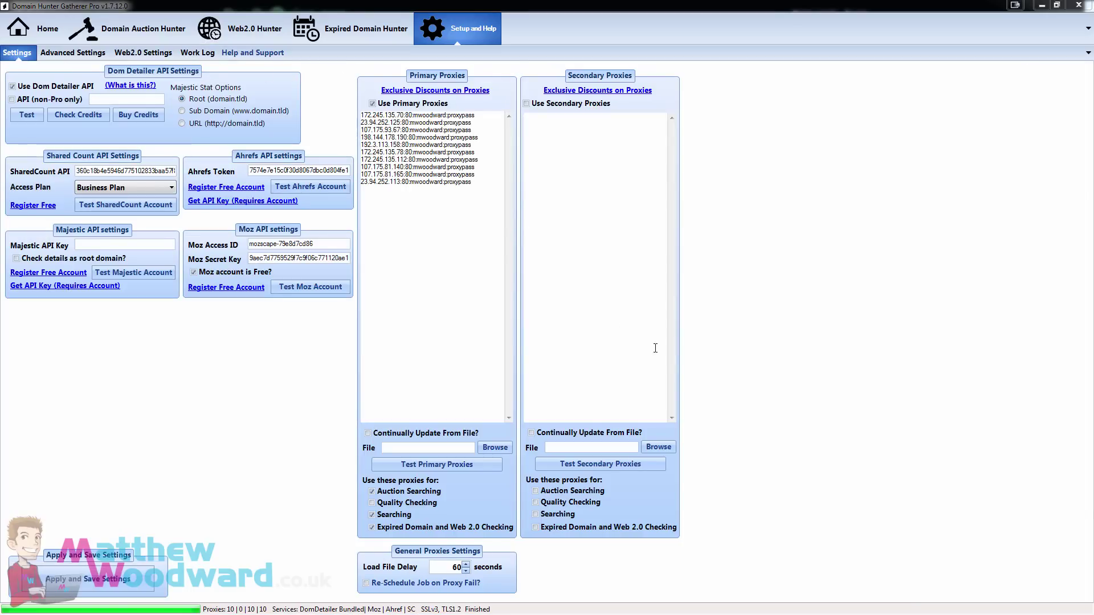
- Enter fitness,yoga,muscle as the search keywords for an expired domain keyword hunt
left_click(347, 25)
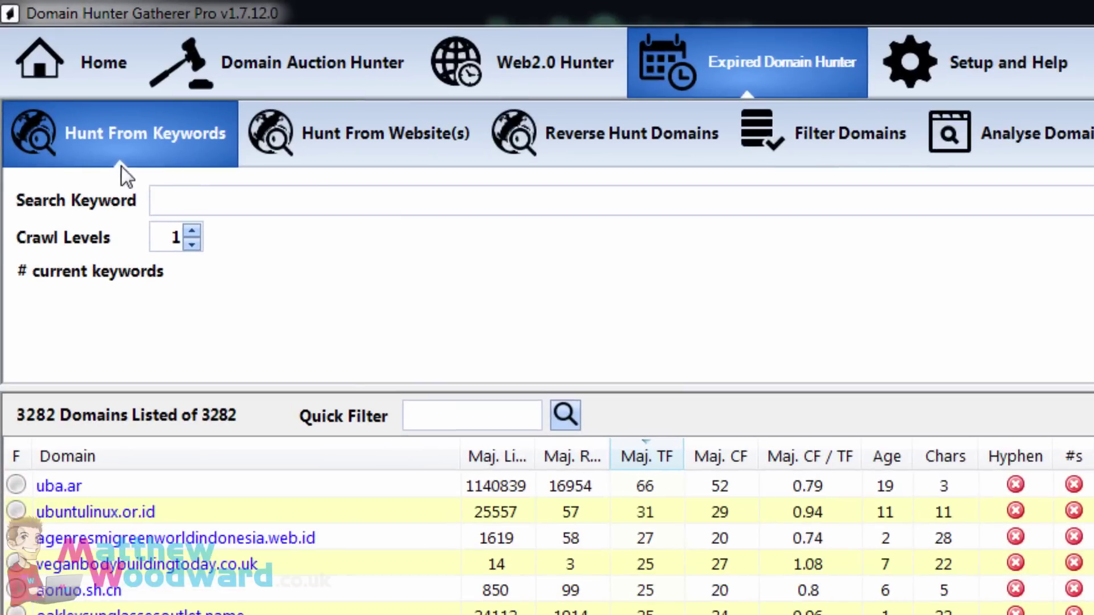
left_click(300, 198)
type("fitness,yog")
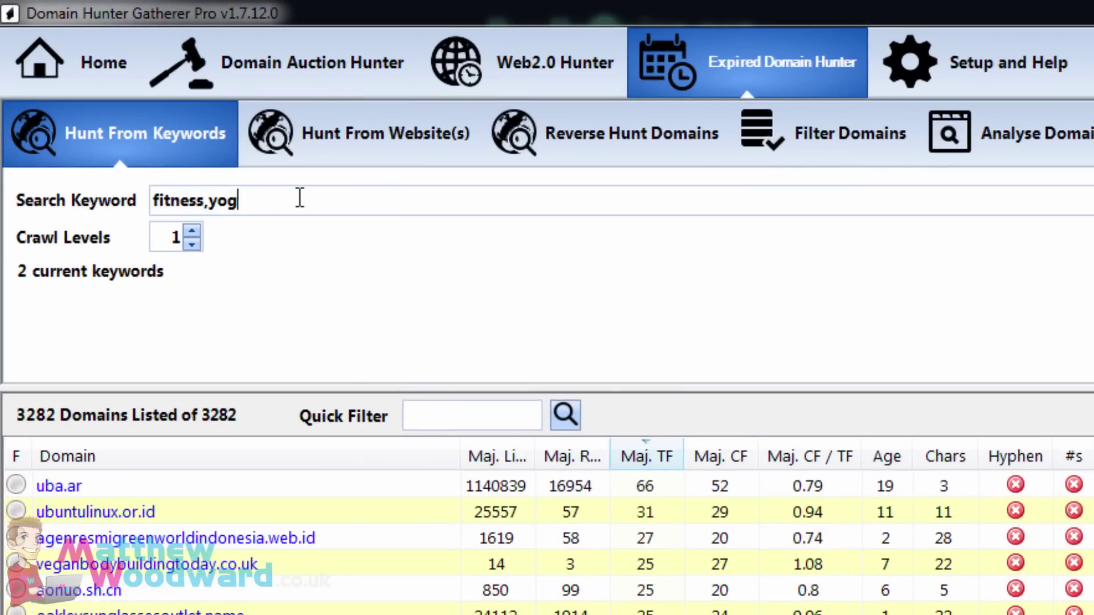
type("a,muscle")
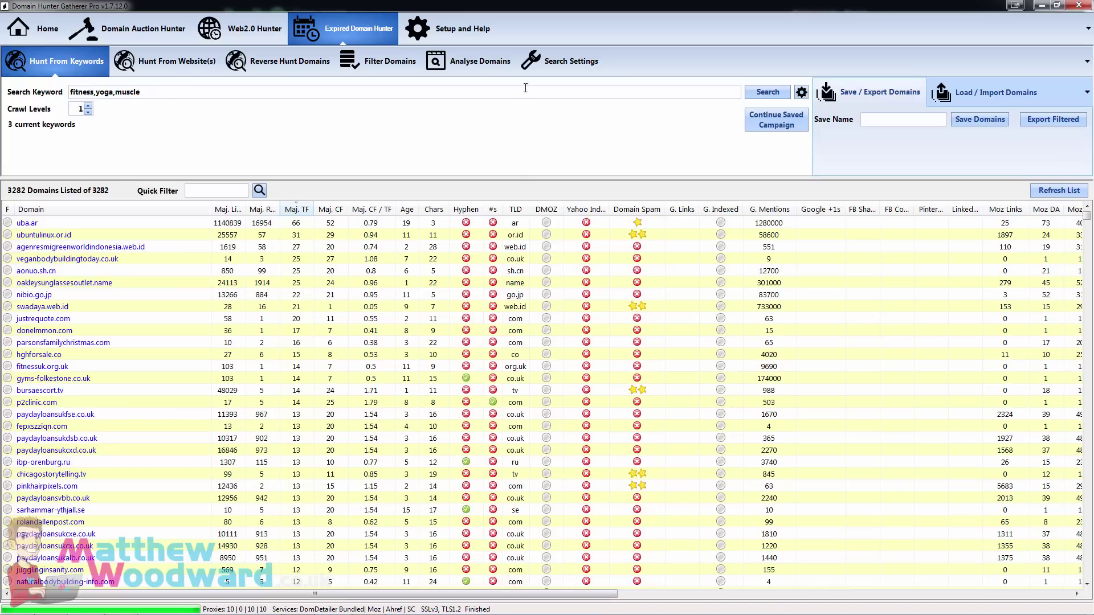
- Run the keyword search with the keyword list accepted as correctly formed, and stop the job while it is searching
left_click(768, 92)
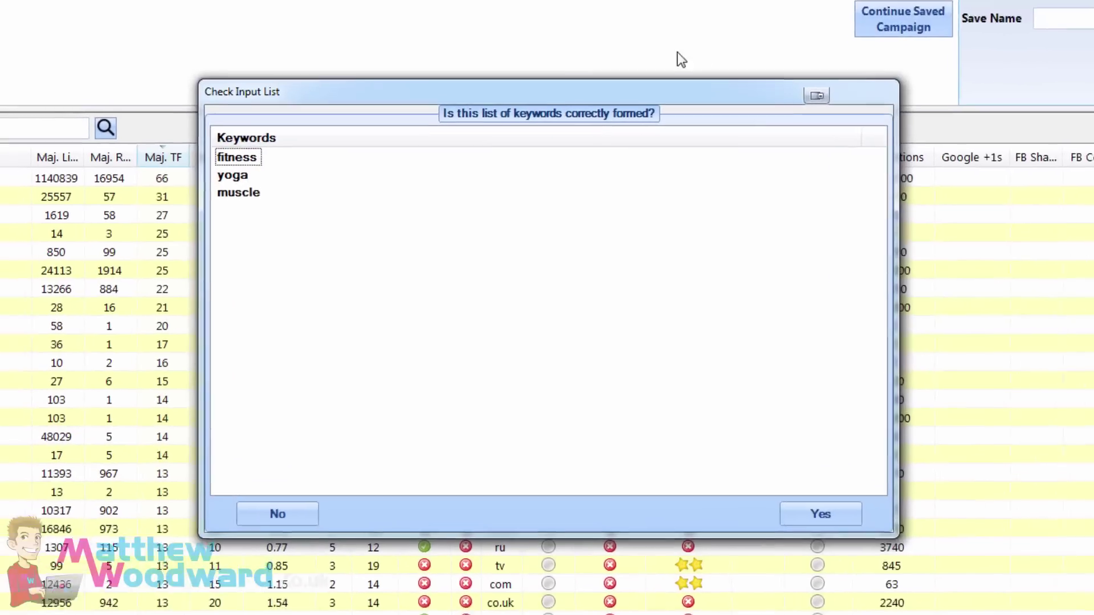
left_click(833, 515)
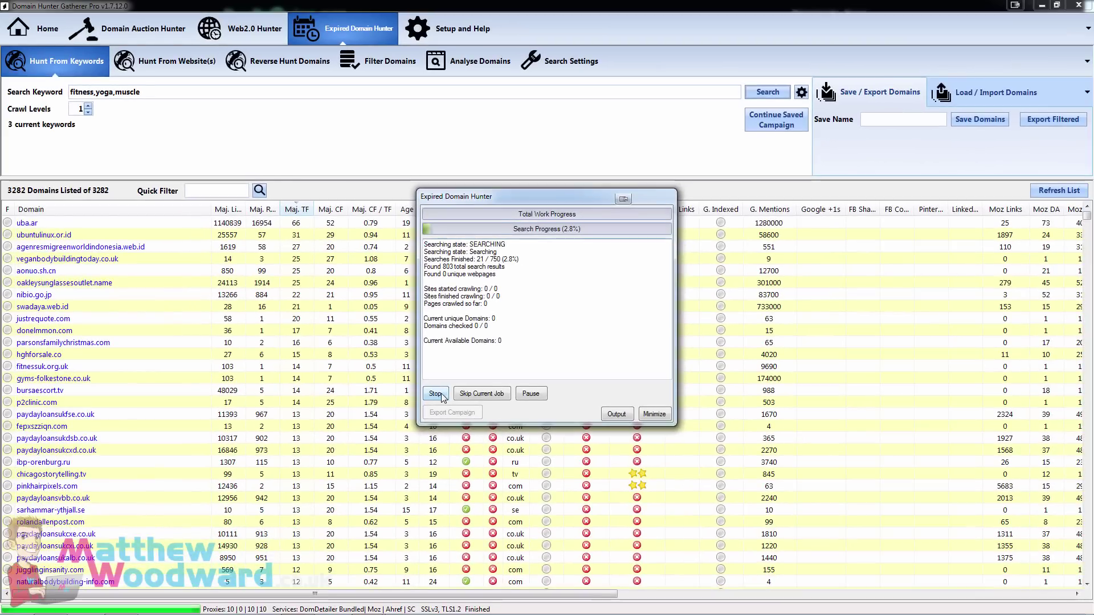
left_click(438, 395)
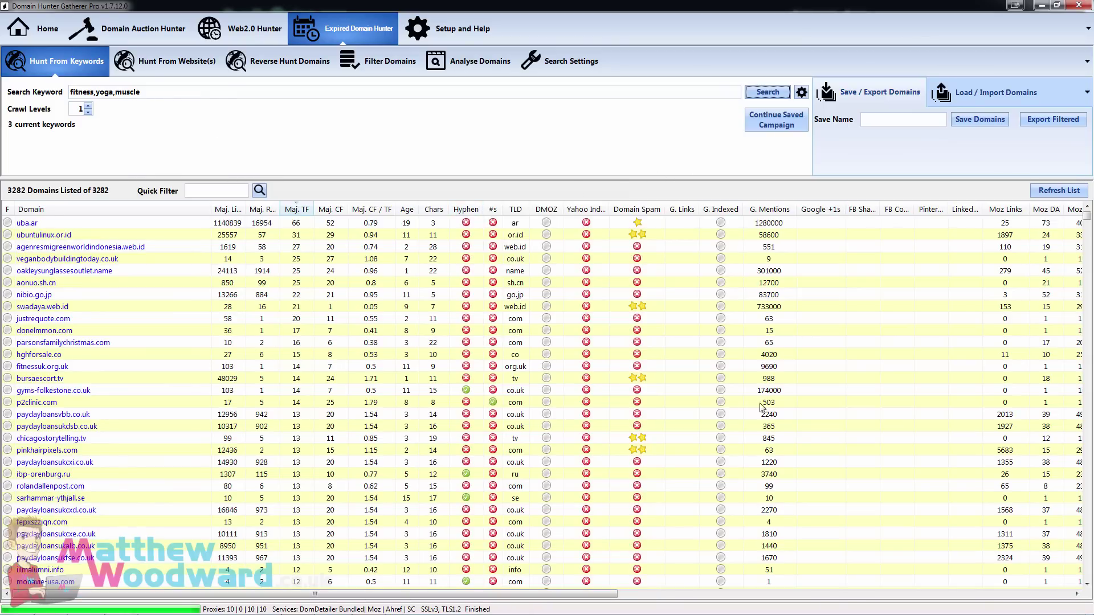
- Examine the Moz and other metric columns of the expired domains, and re-sort the list by highest Majestic Trust Flow
left_click_drag(609, 594, 734, 596)
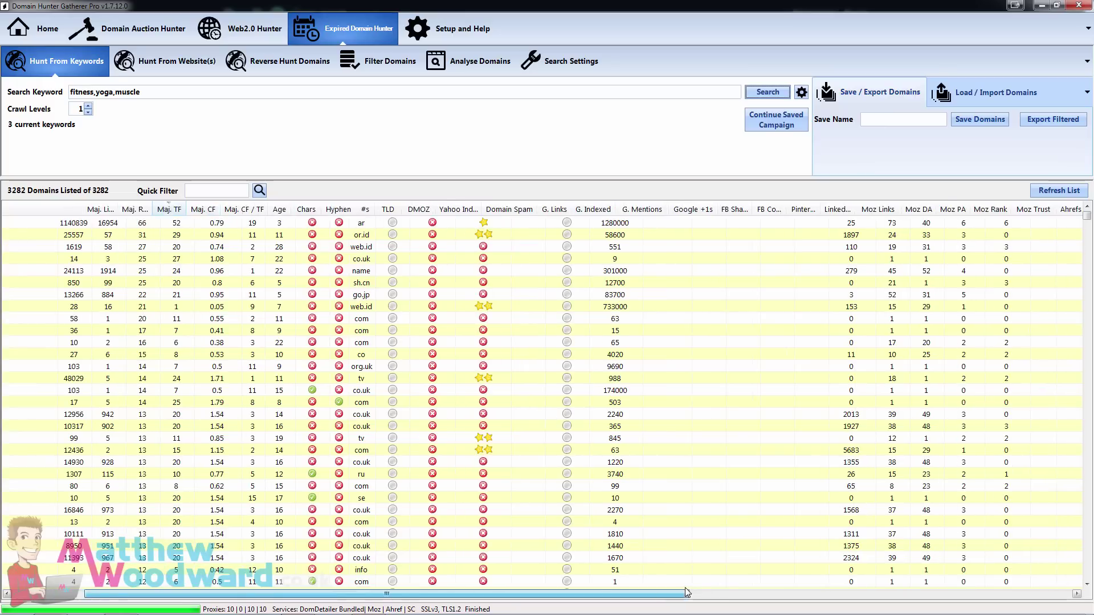
left_click_drag(867, 212, 912, 212)
left_click_drag(589, 593, 456, 612)
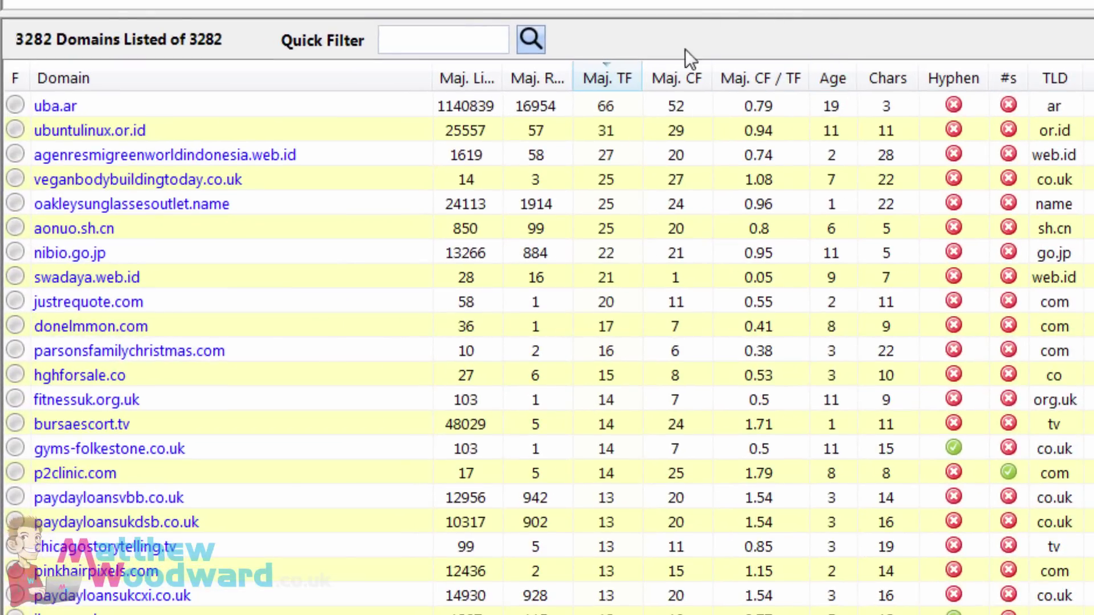
left_click(617, 78)
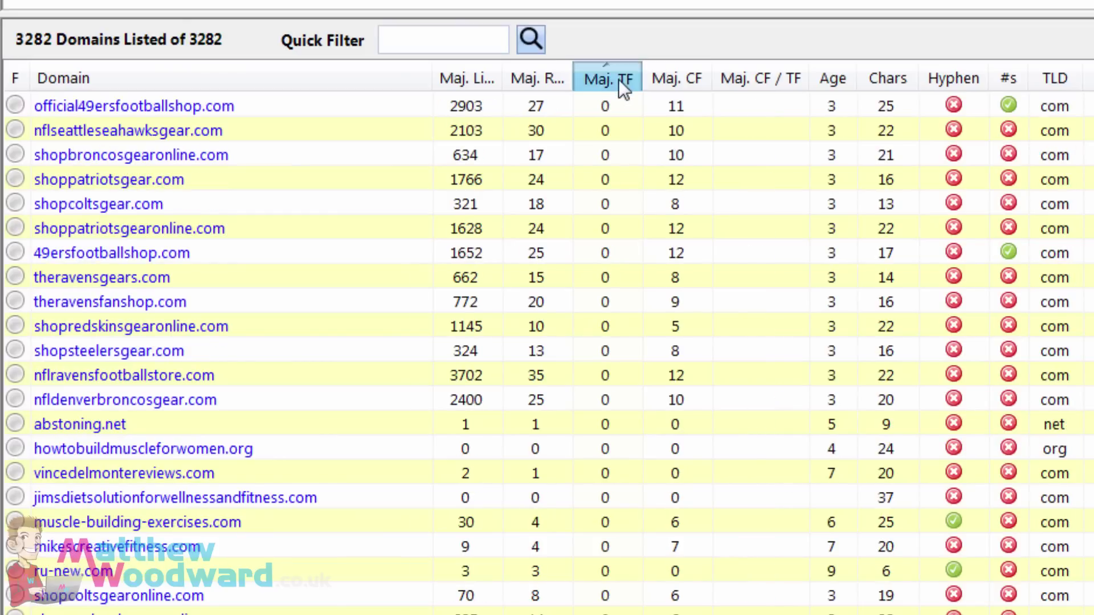
left_click(617, 79)
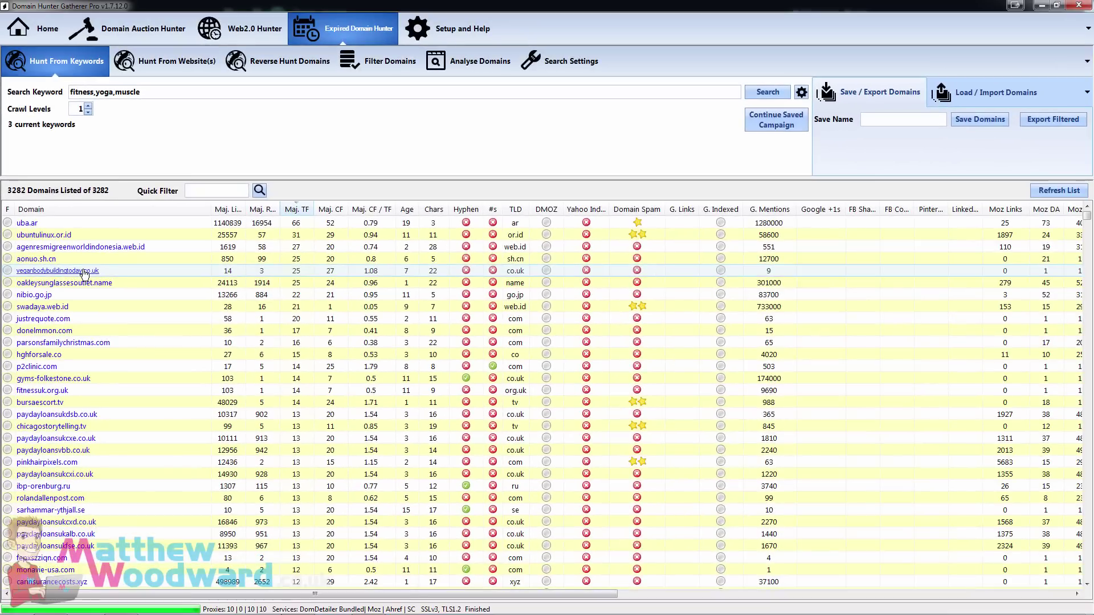
- Open veganbodybuildingtoday.co.uk from the domain list and check the actions available for its row
left_click(84, 272)
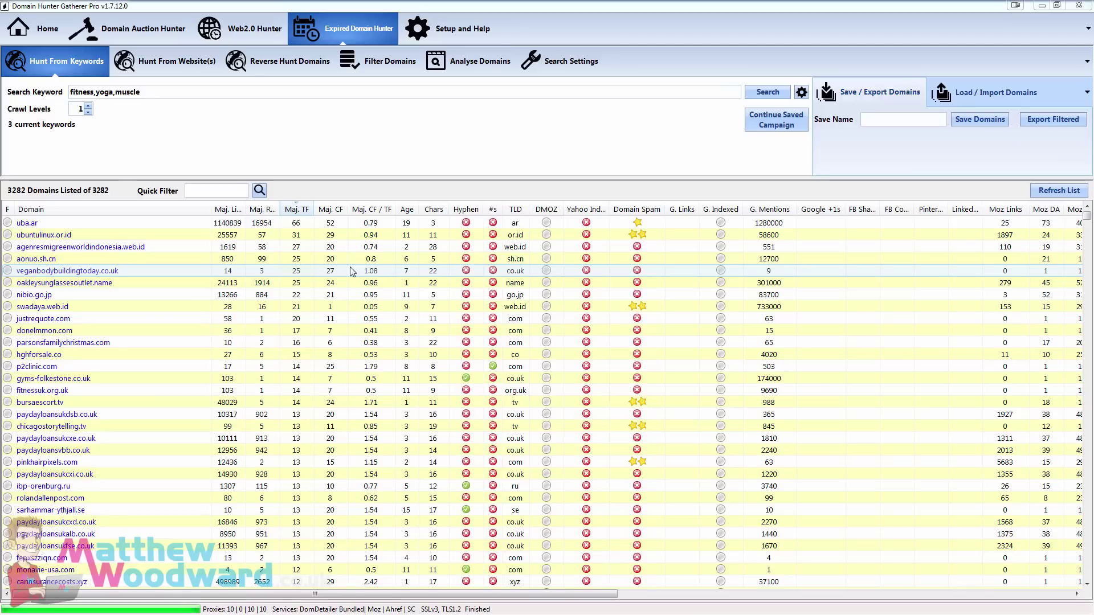
right_click(305, 270)
left_click(265, 274)
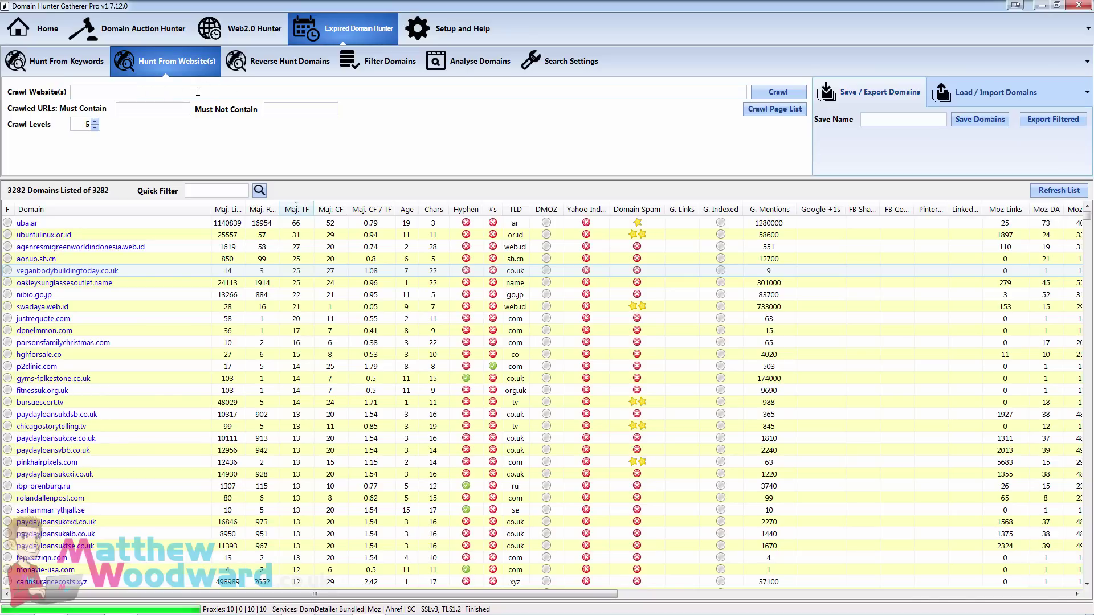
- Load the saved Wikipedia domain list in the website hunt view
left_click(976, 92)
left_click(929, 121)
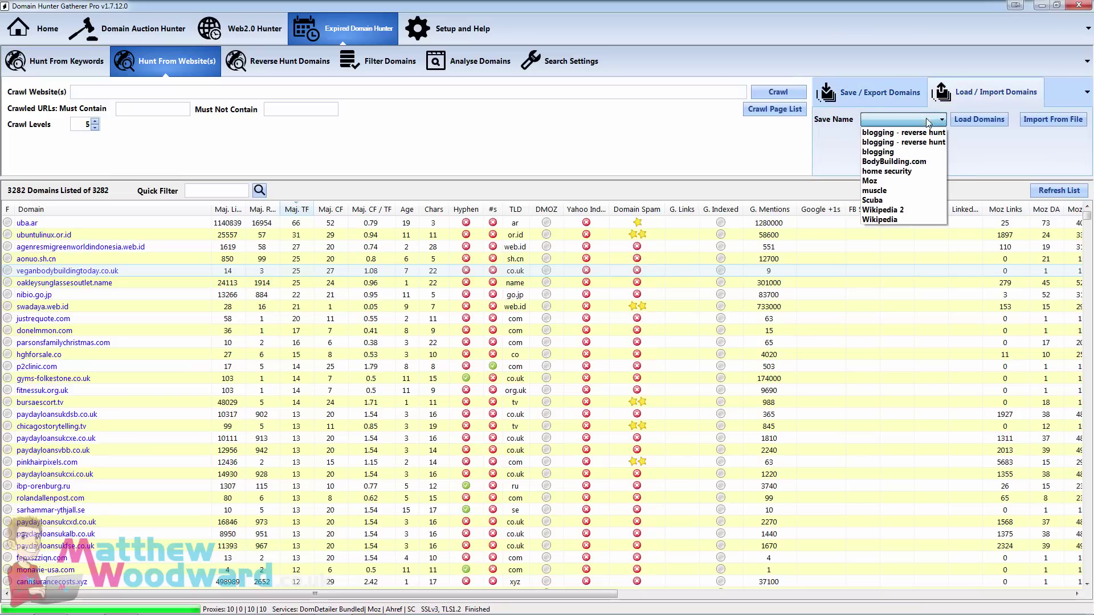
left_click(919, 218)
left_click(976, 120)
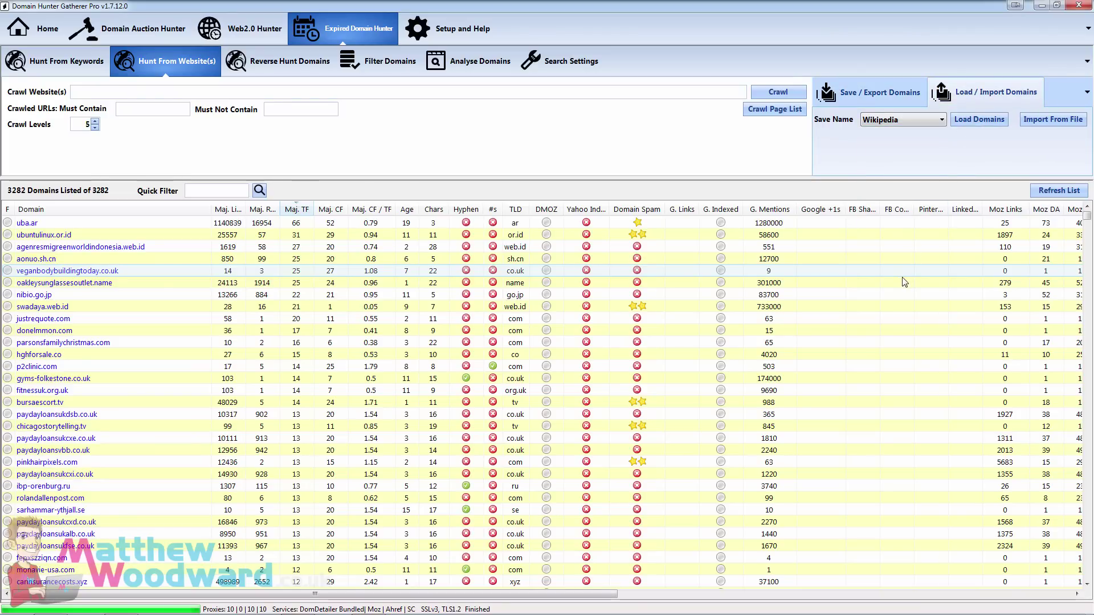
left_click(975, 120)
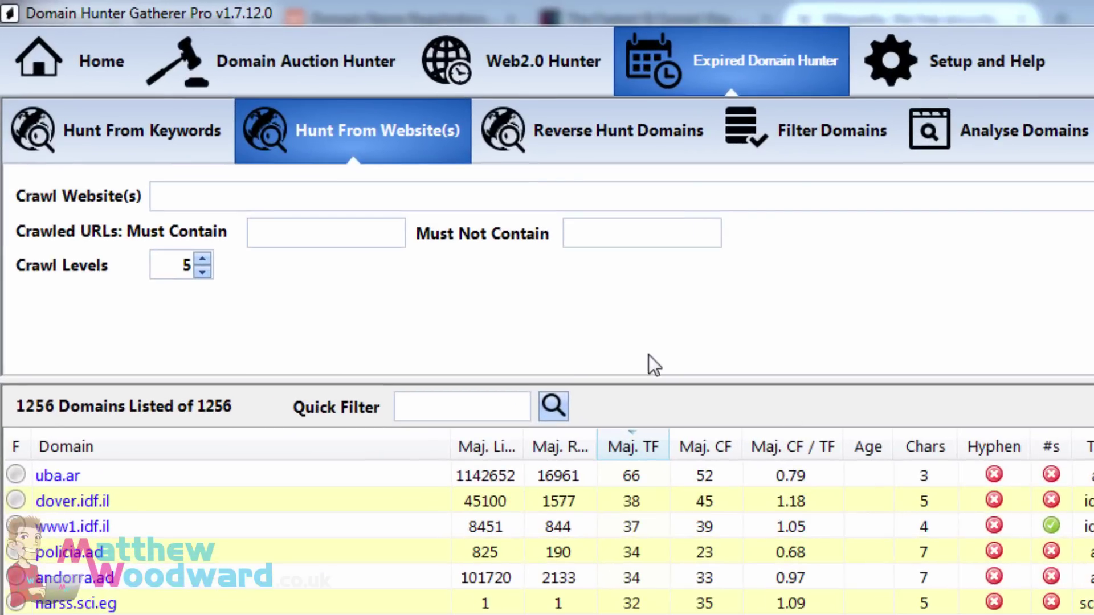
left_click(567, 191)
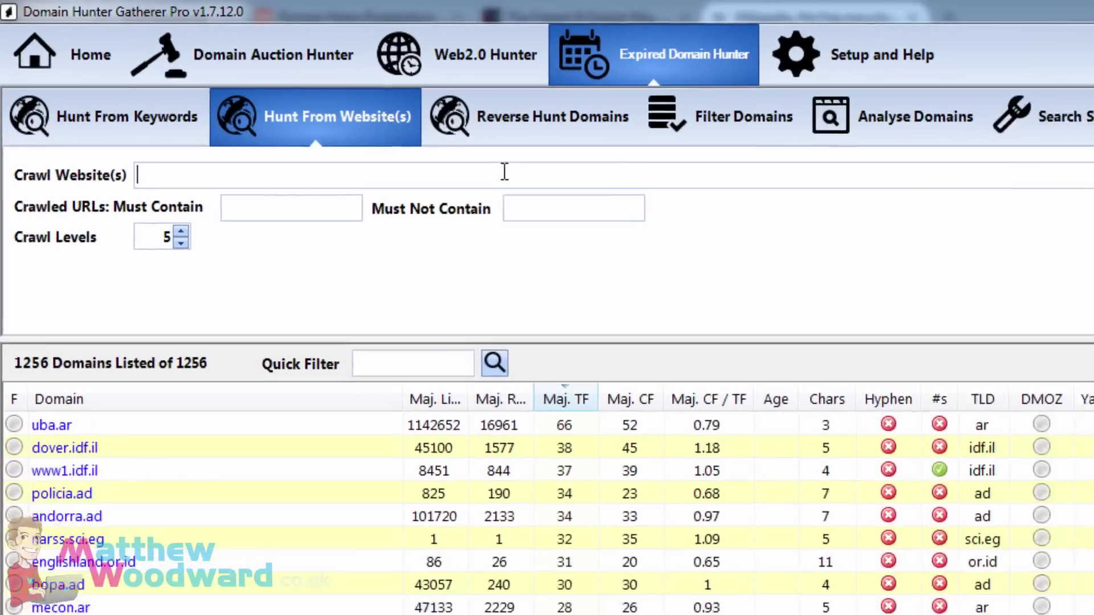
type("https://en.wikipedia.org/wiki/Main_Page")
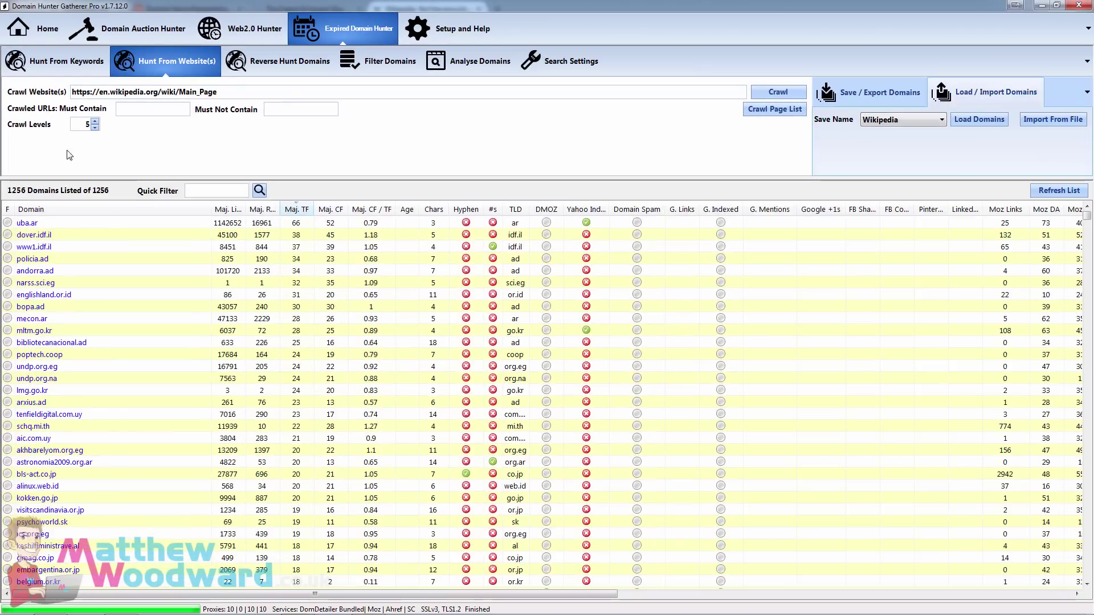
left_click(776, 91)
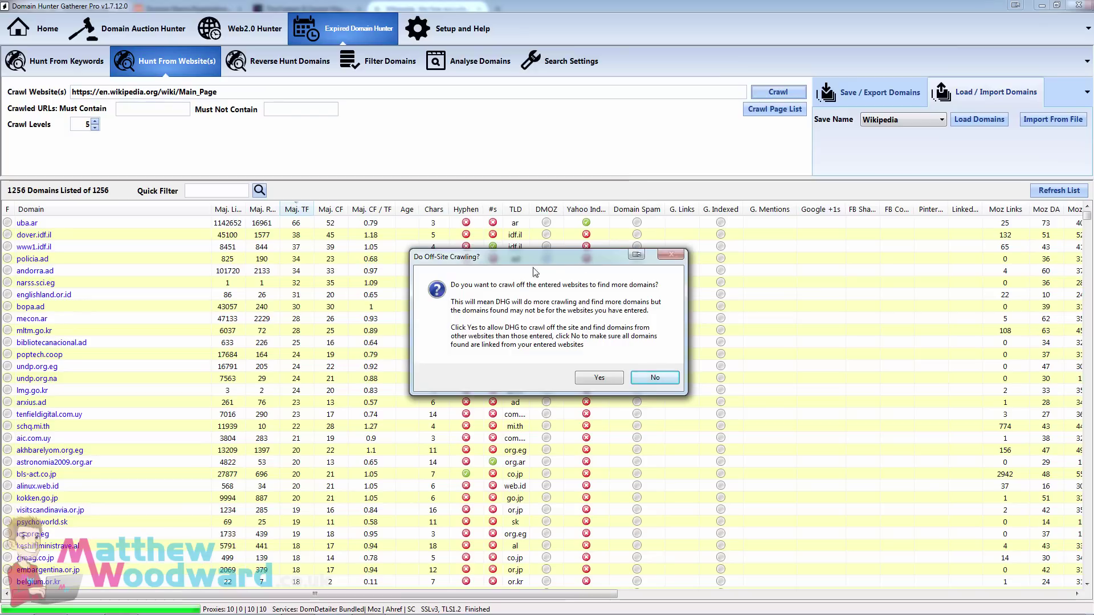
left_click(632, 377)
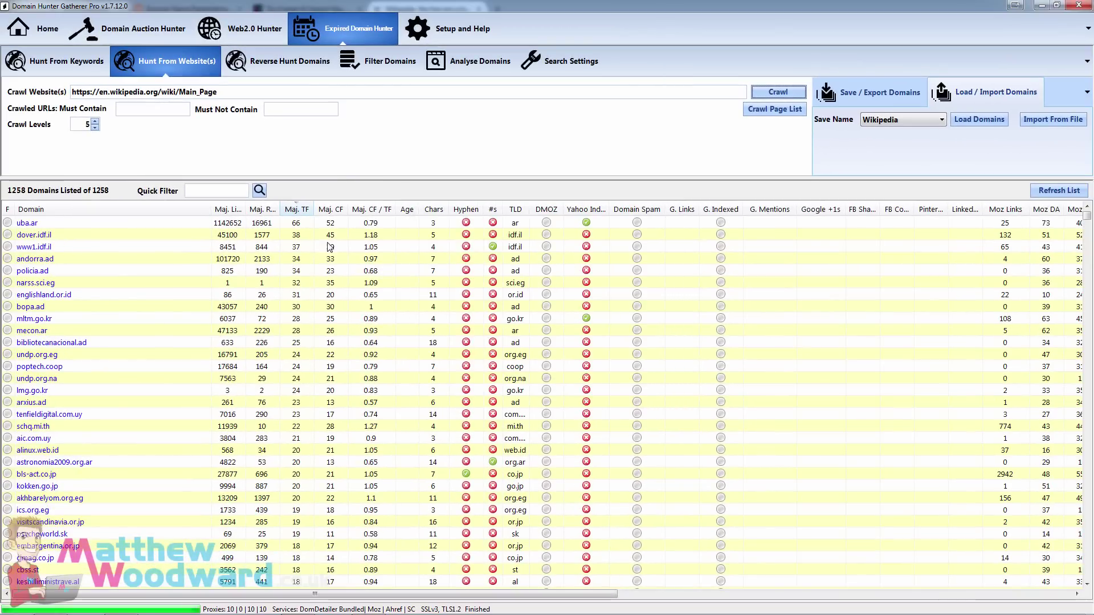
- Clear the listed Wikipedia domains and load the saved BodyBuilding.com domain list
left_click(348, 273)
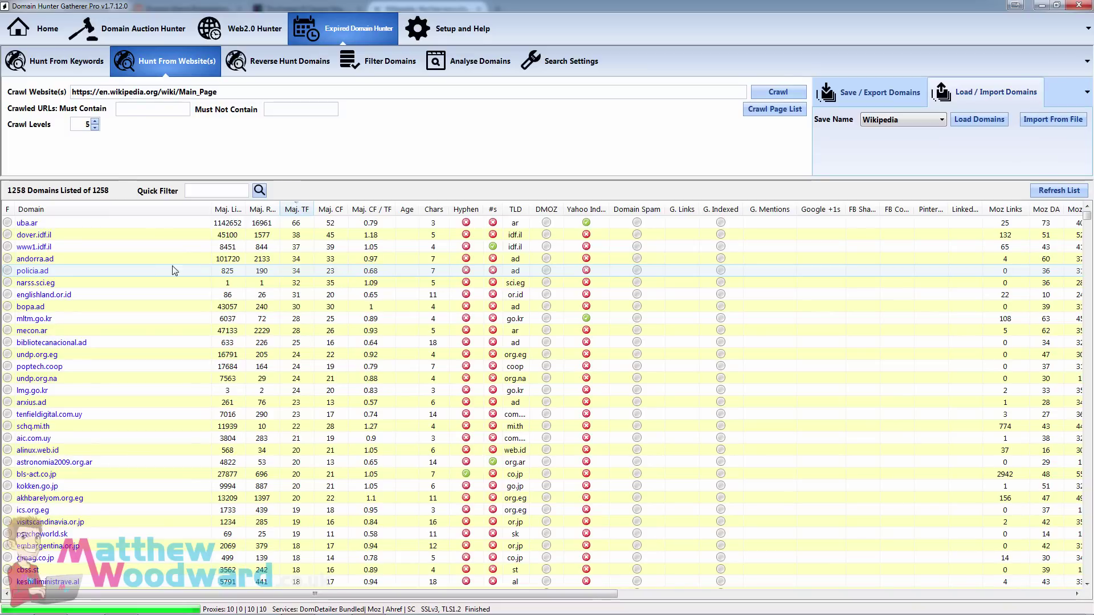
left_click(387, 250)
left_click(871, 120)
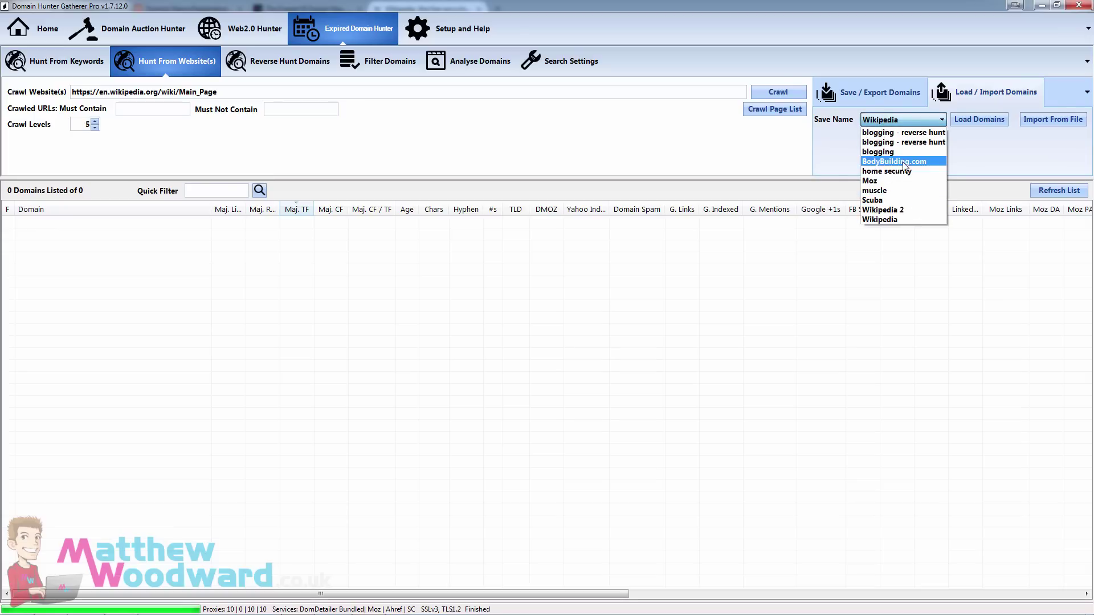
left_click(906, 163)
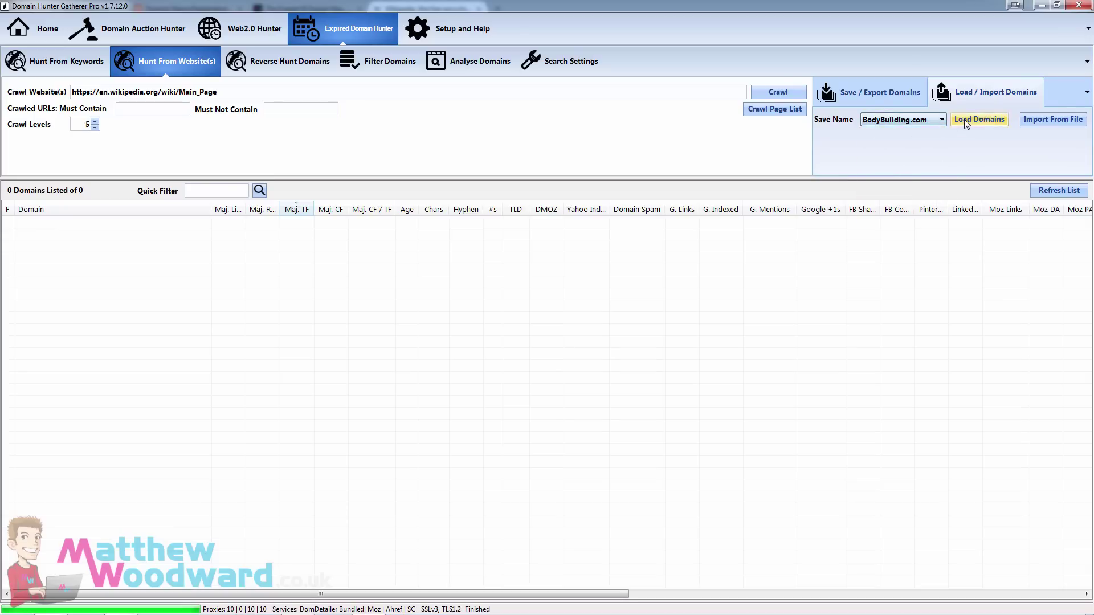
left_click(979, 119)
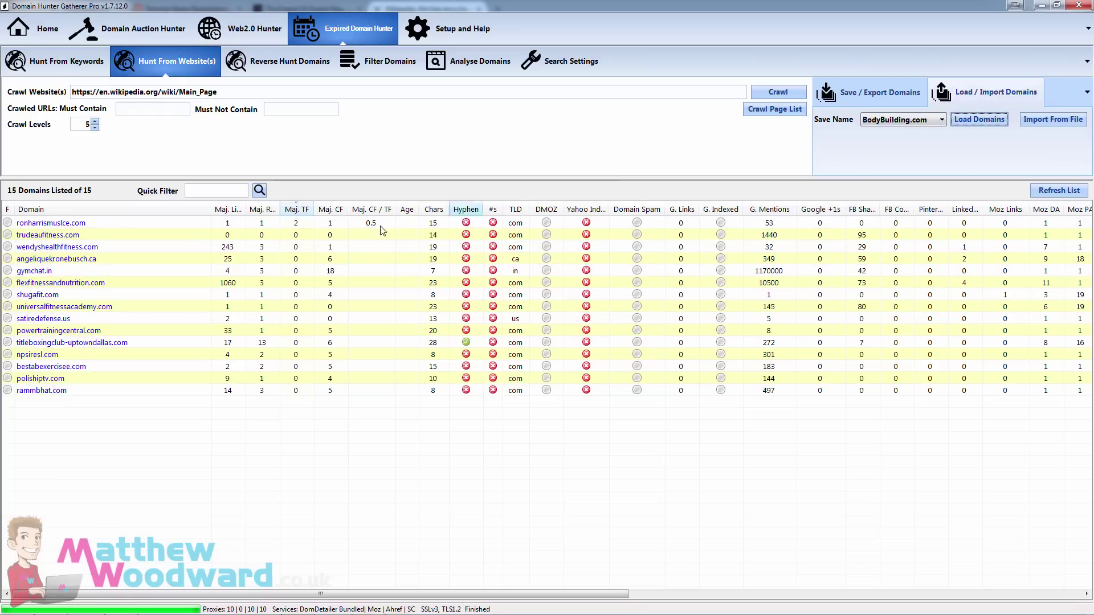
- Sort the BodyBuilding.com domains by Majestic CF, highest first, then replace them with the saved Wikipedia 2 domain list
left_click(331, 210)
left_click(331, 210)
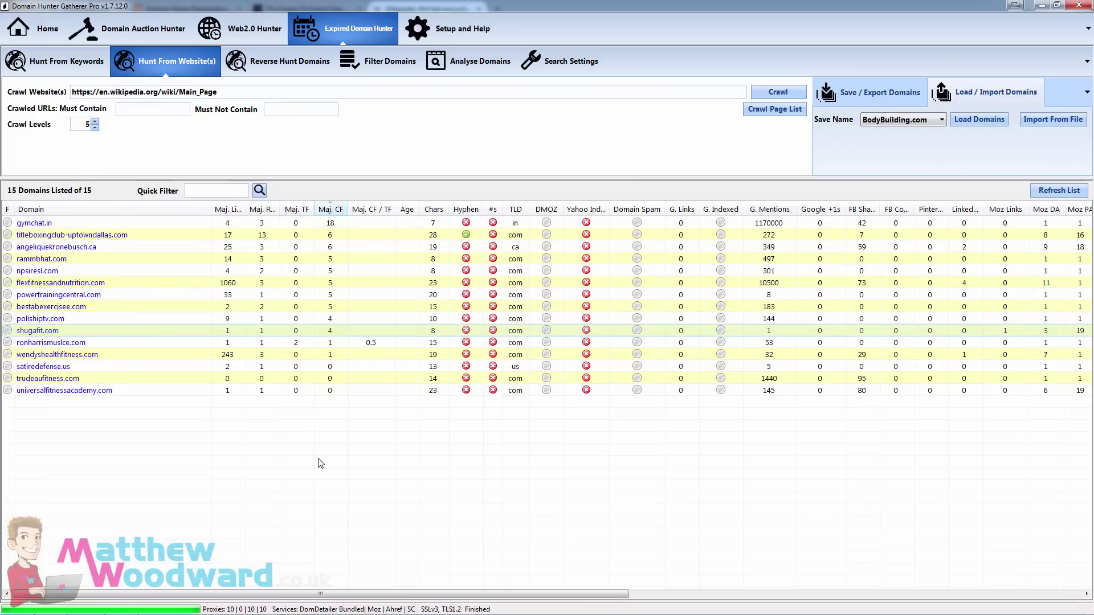
left_click(906, 122)
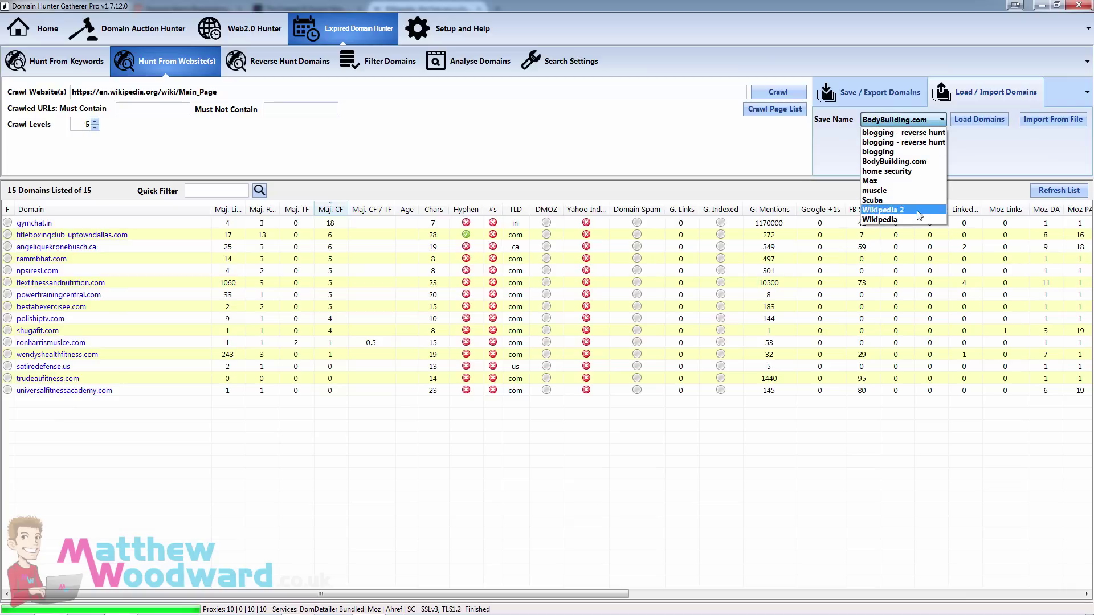
left_click(882, 210)
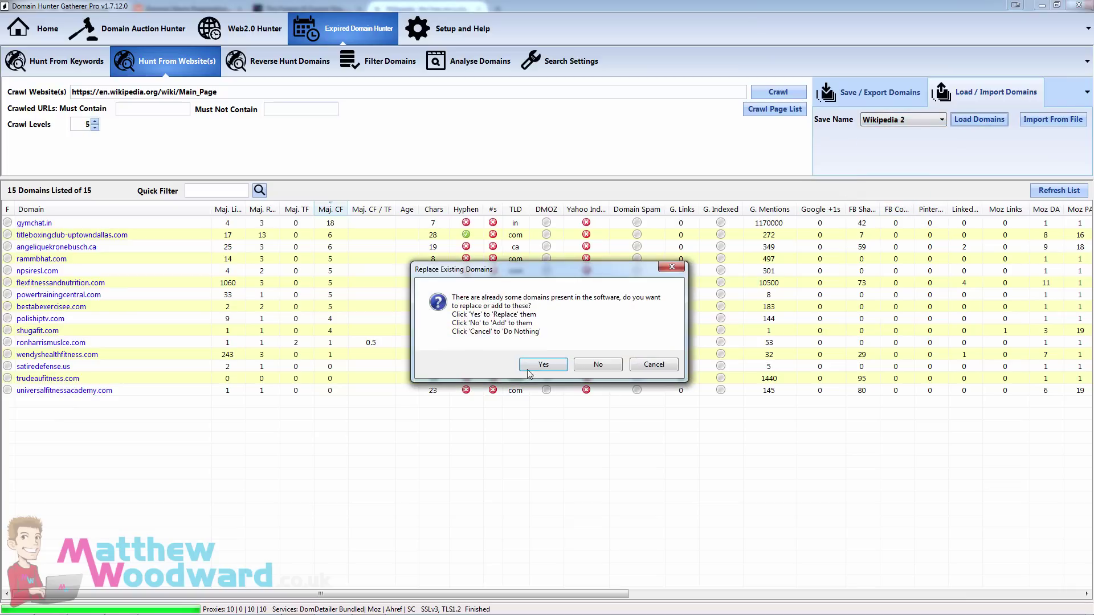
left_click(539, 368)
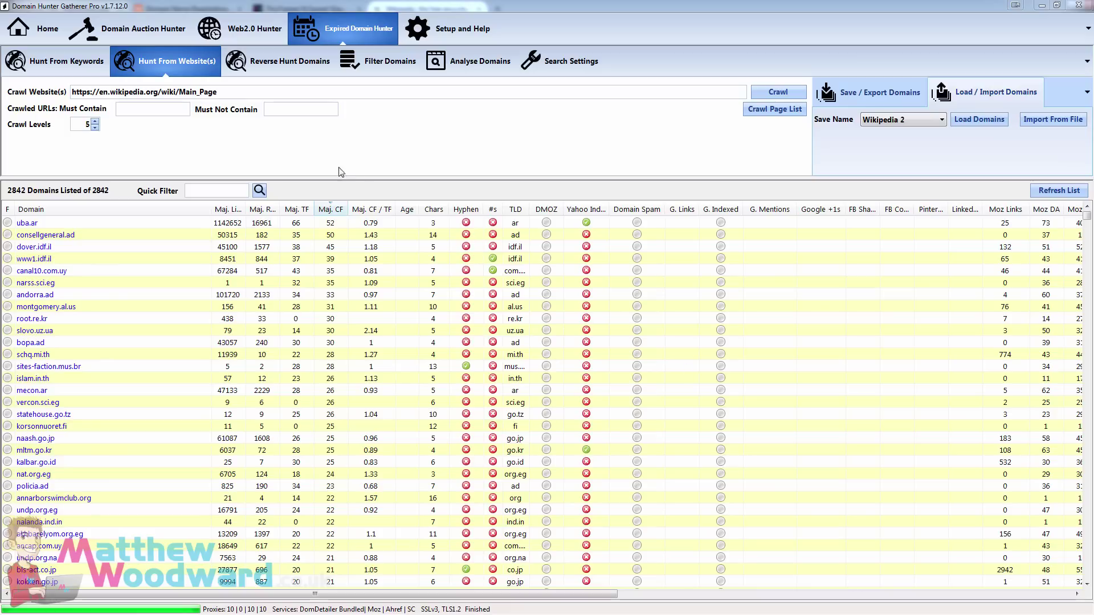
- Start a reverse crawl of matthewwoodward.co.uk with the crawl level at 1
left_click(274, 63)
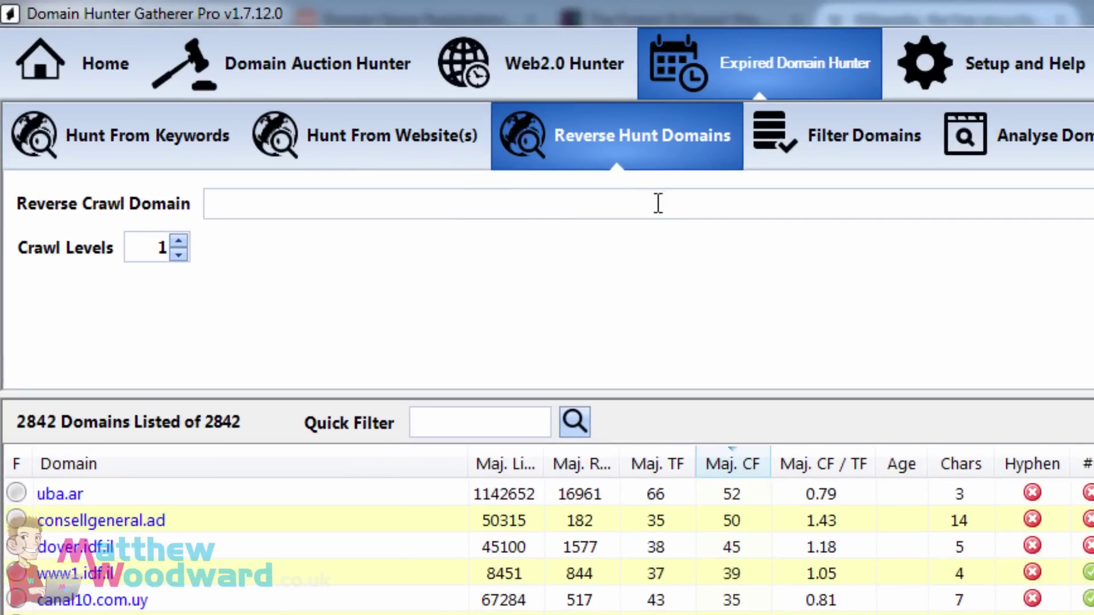
right_click(607, 199)
left_click(557, 371)
type("matthe")
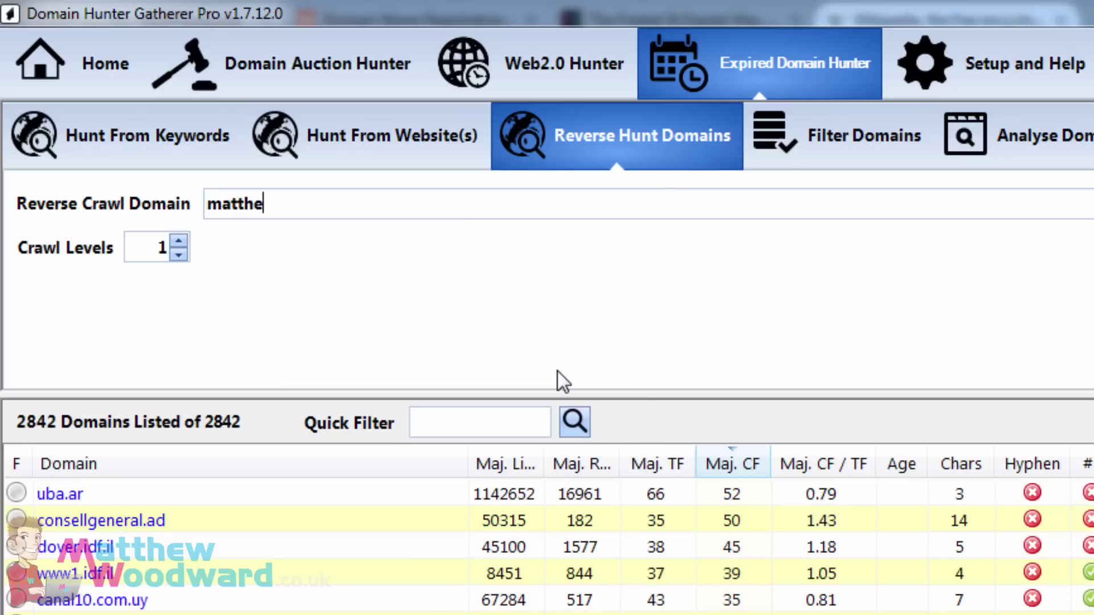
type("wwoodward.co.uk")
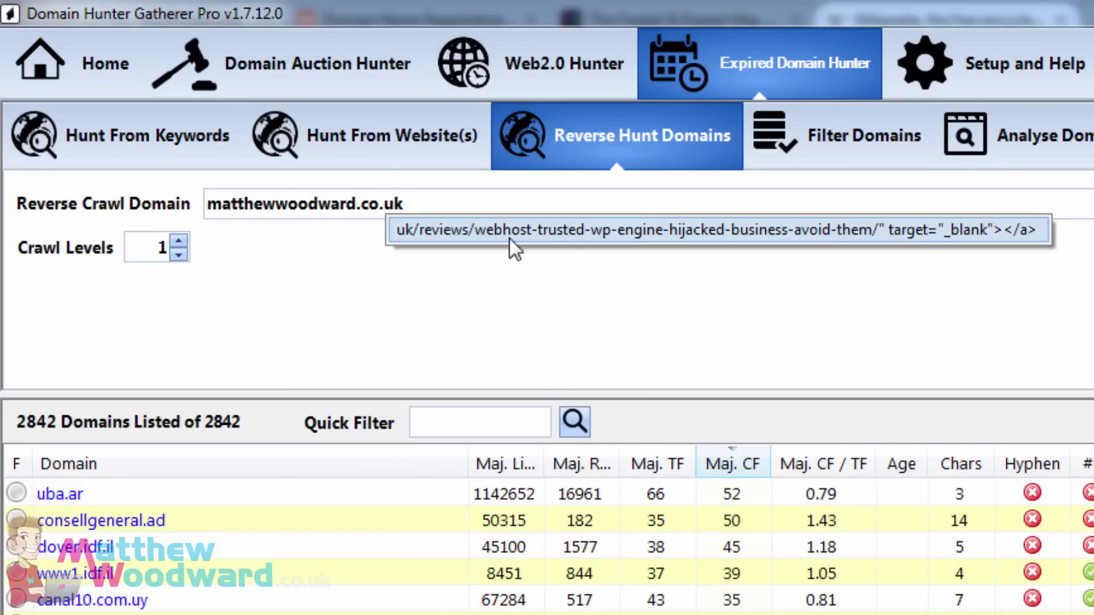
left_click(616, 295)
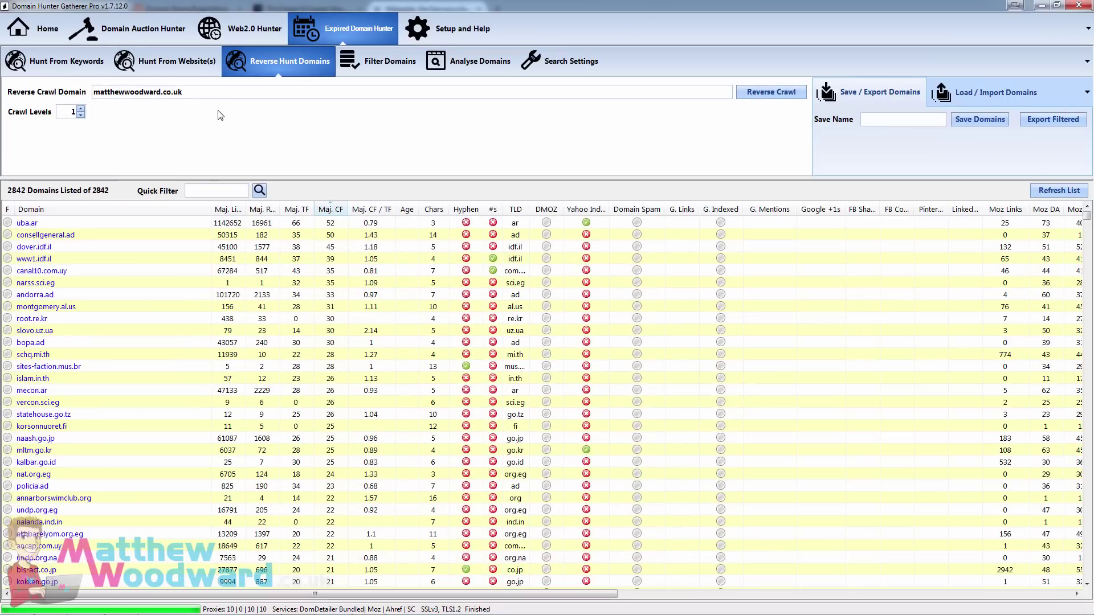
left_click(770, 95)
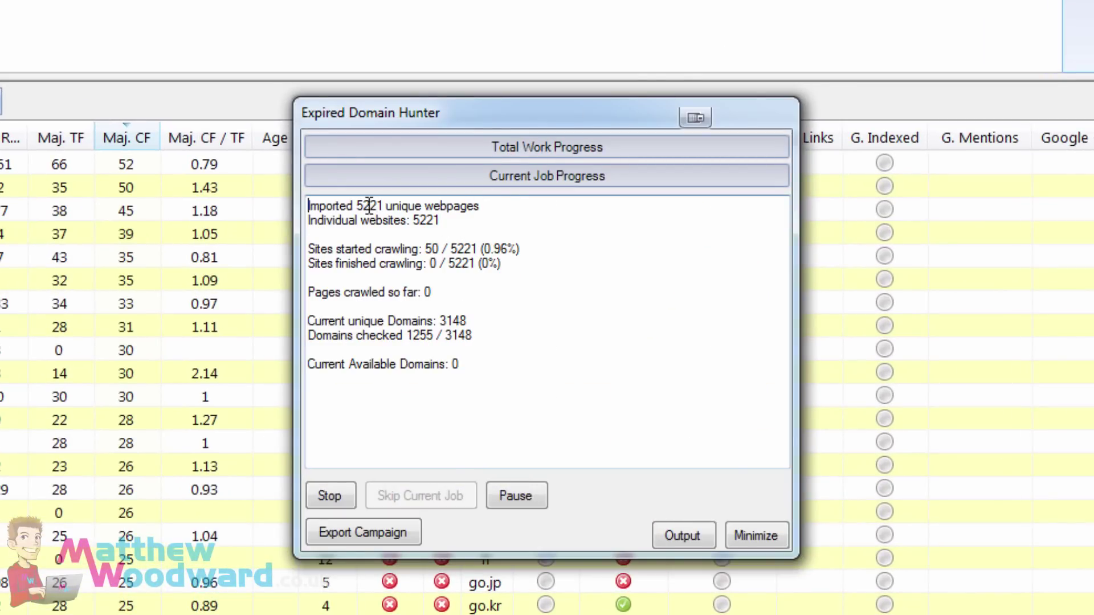
- Stop the running reverse crawl from its progress window
right_click(502, 203)
key("Escape")
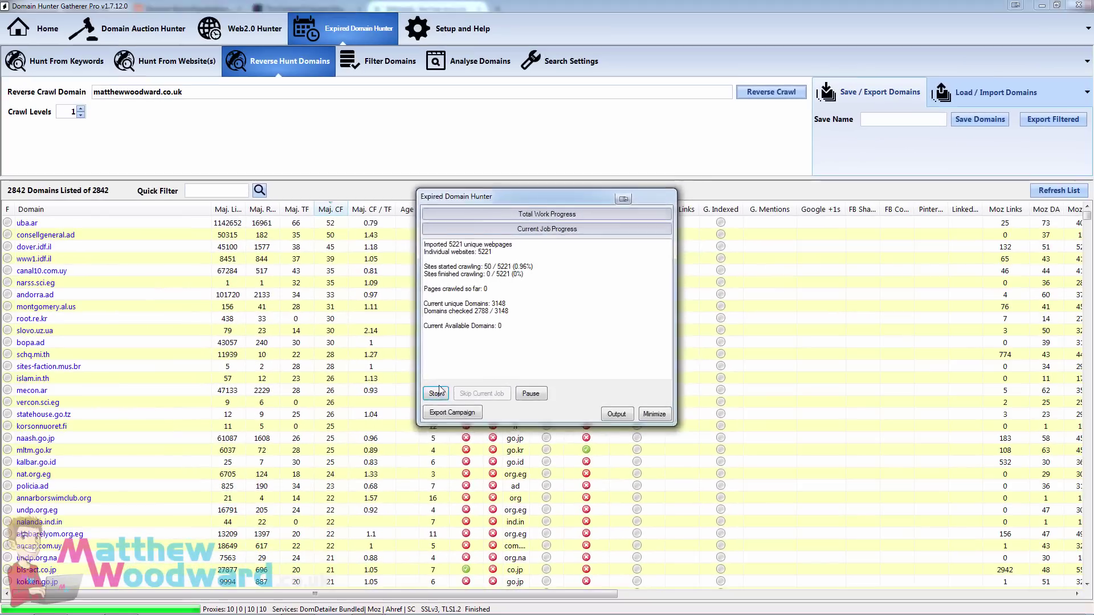
left_click(385, 441)
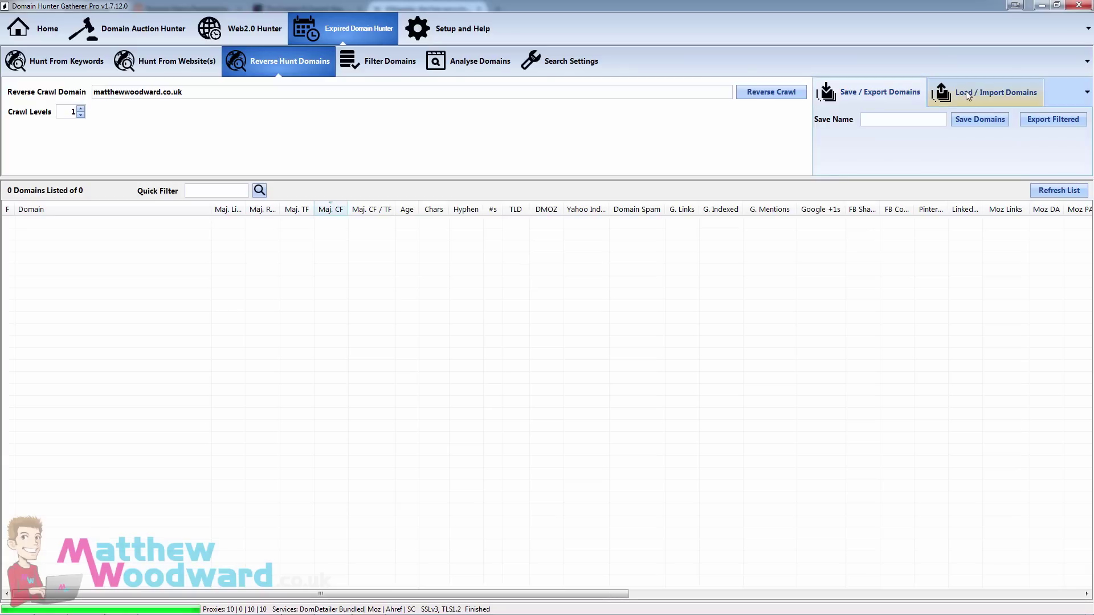
- Load the first saved "blogging - reverse hunt" domain list in the reverse hunt view
left_click(965, 92)
left_click(915, 121)
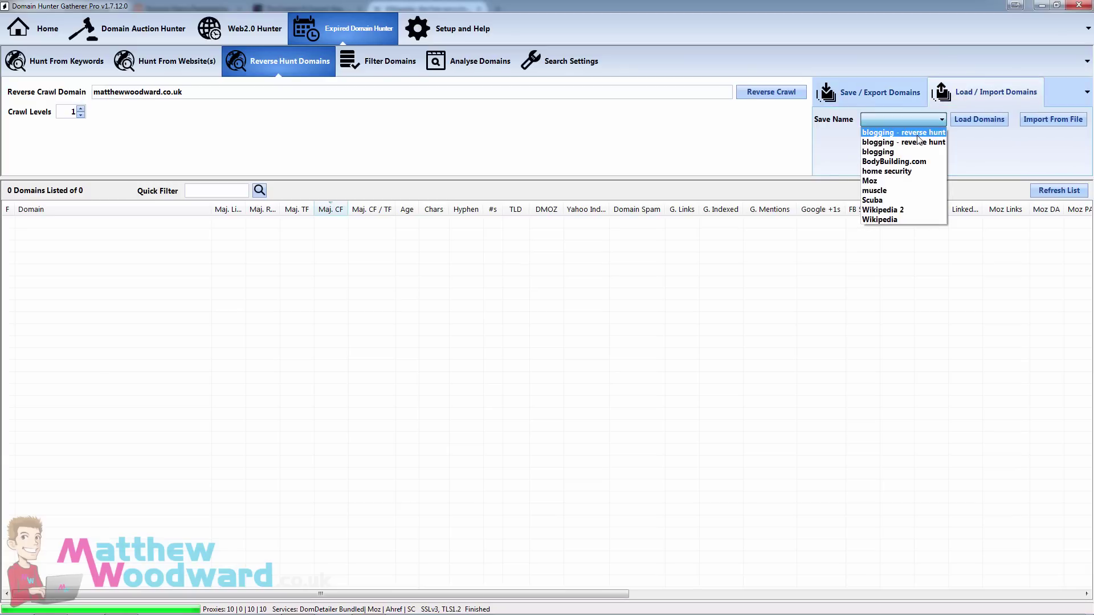
left_click(912, 137)
left_click(977, 123)
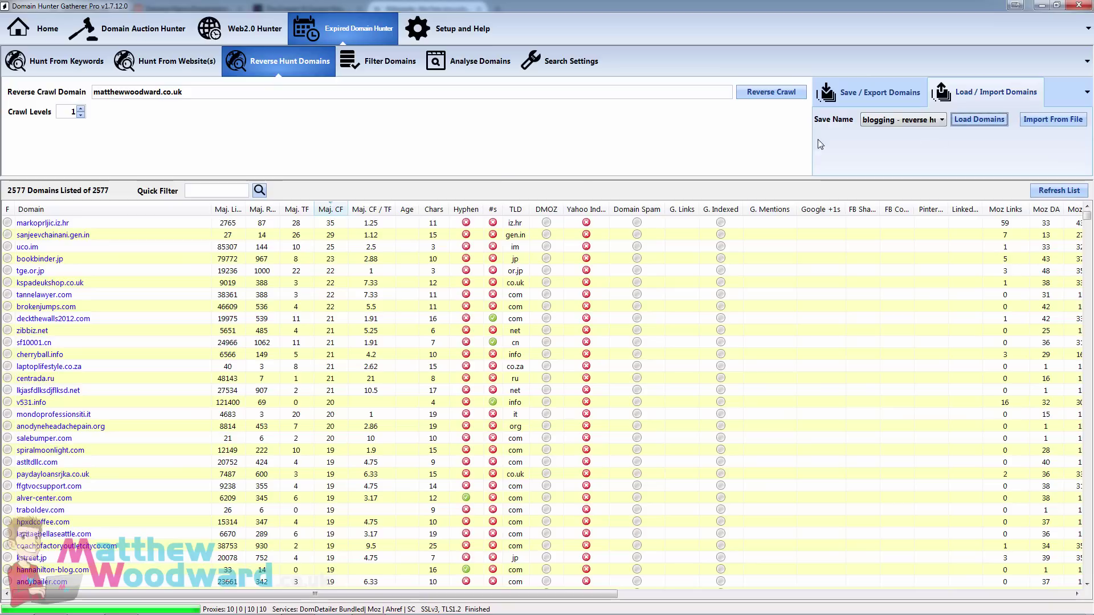
- Sort the reverse hunt domains by Majestic TF, highest first, and review their Moz metrics and origin pages
right_click(222, 90)
left_click(191, 96)
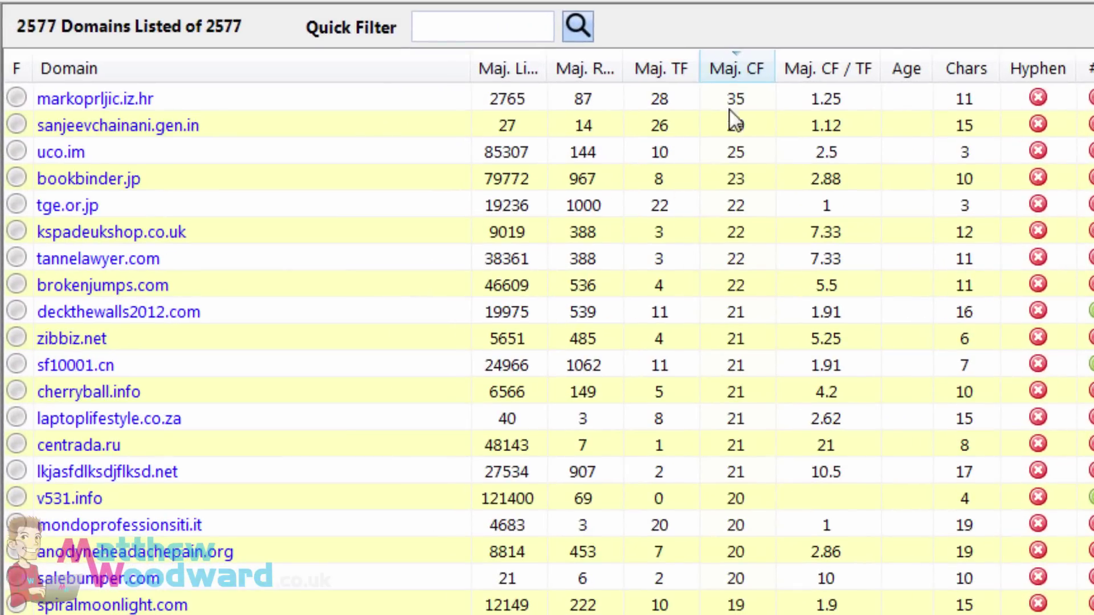
left_click(672, 71)
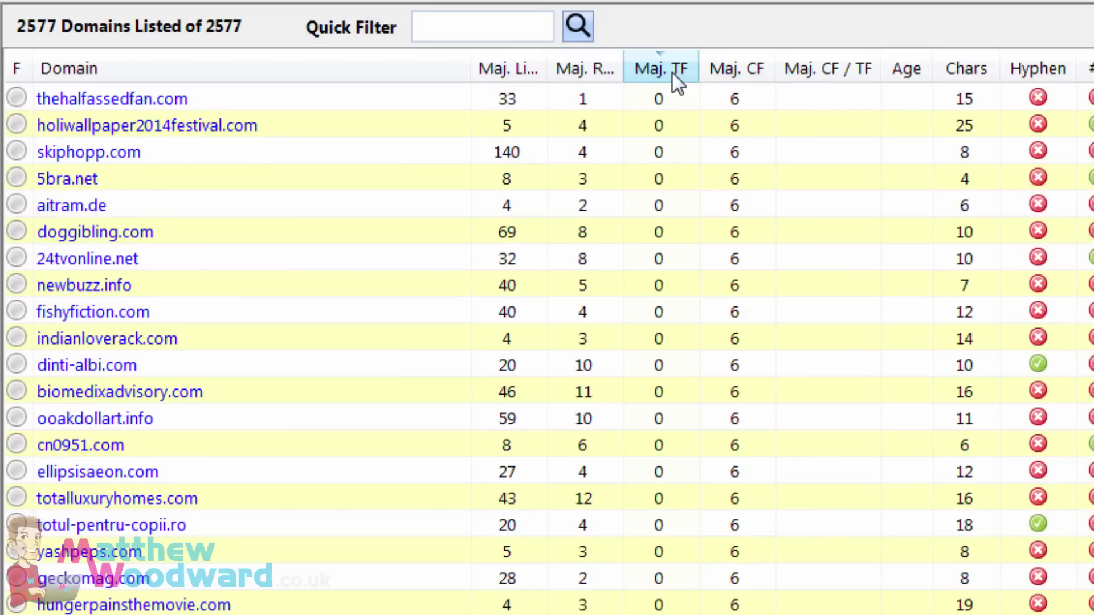
left_click(671, 71)
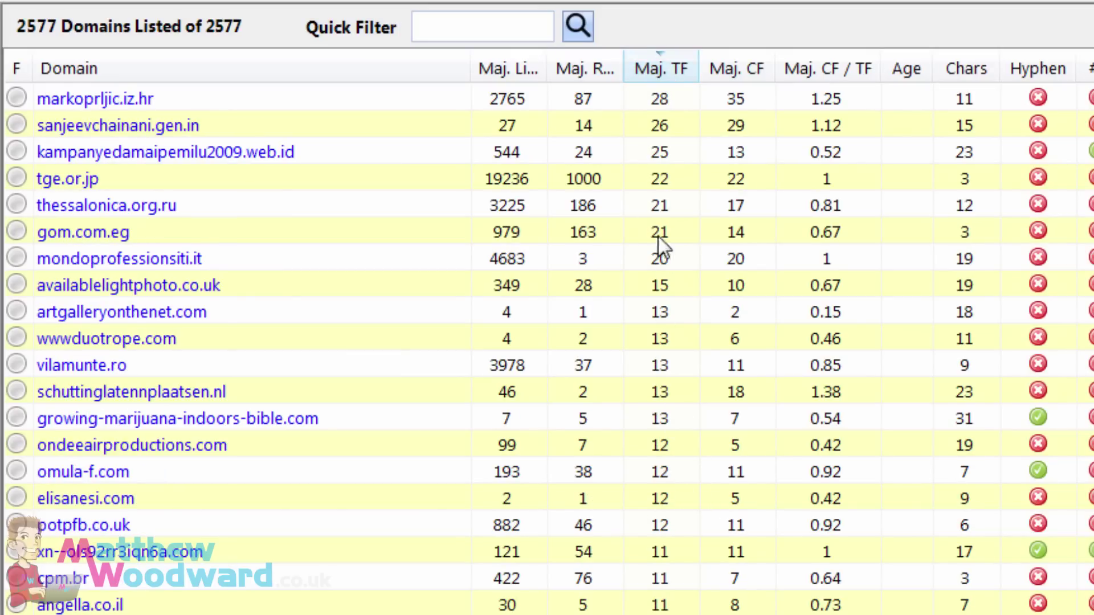
left_click(657, 58)
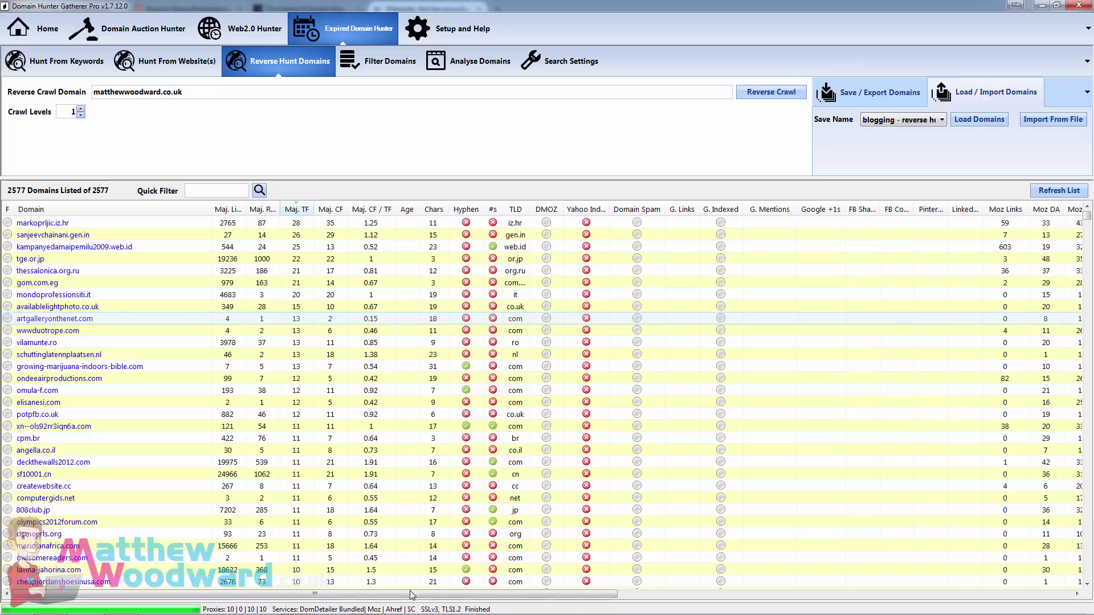
left_click_drag(601, 596, 1016, 564)
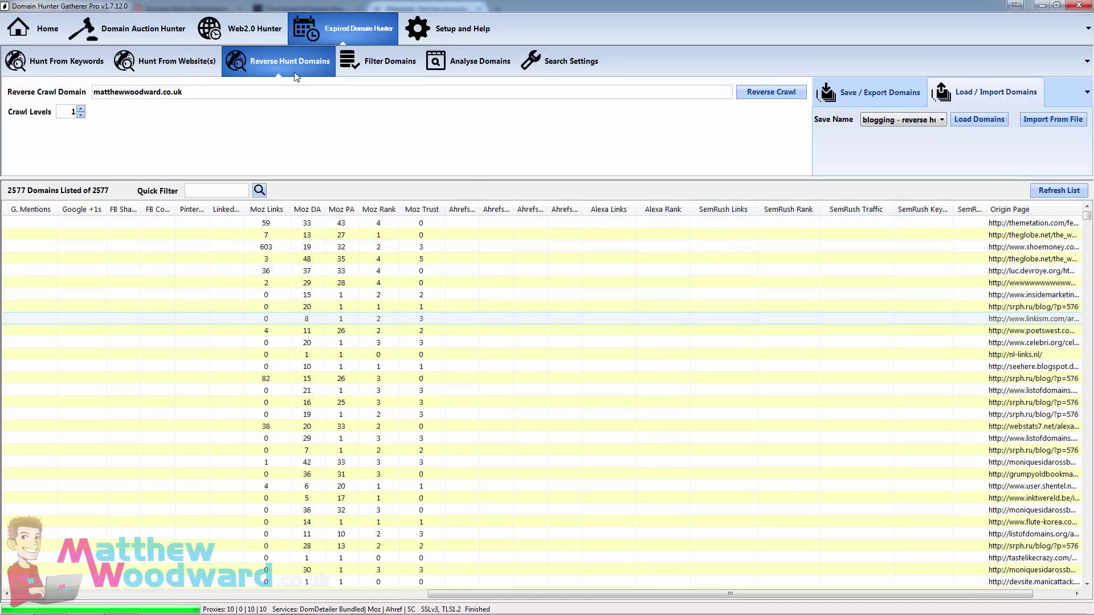
- Open the domain analysis settings and set the domains to check to All Domains
left_click(486, 59)
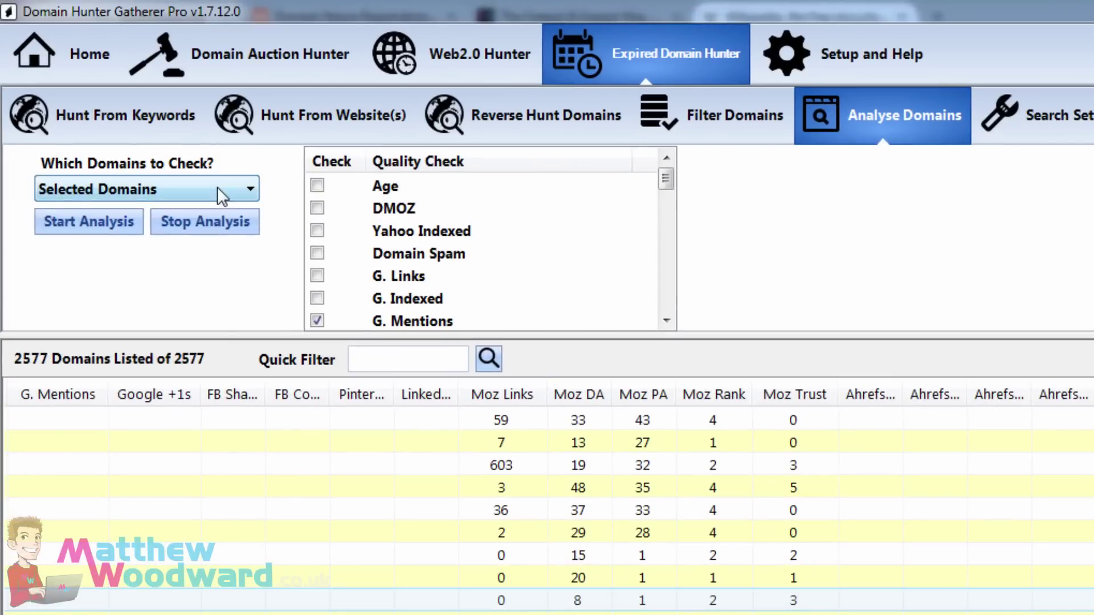
left_click(142, 123)
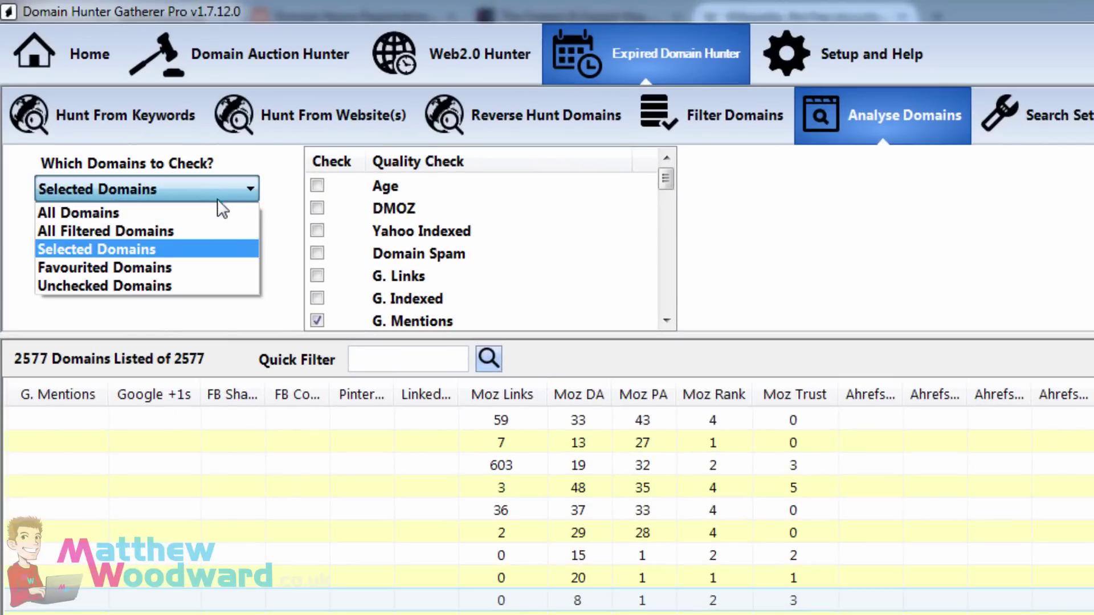
left_click(217, 218)
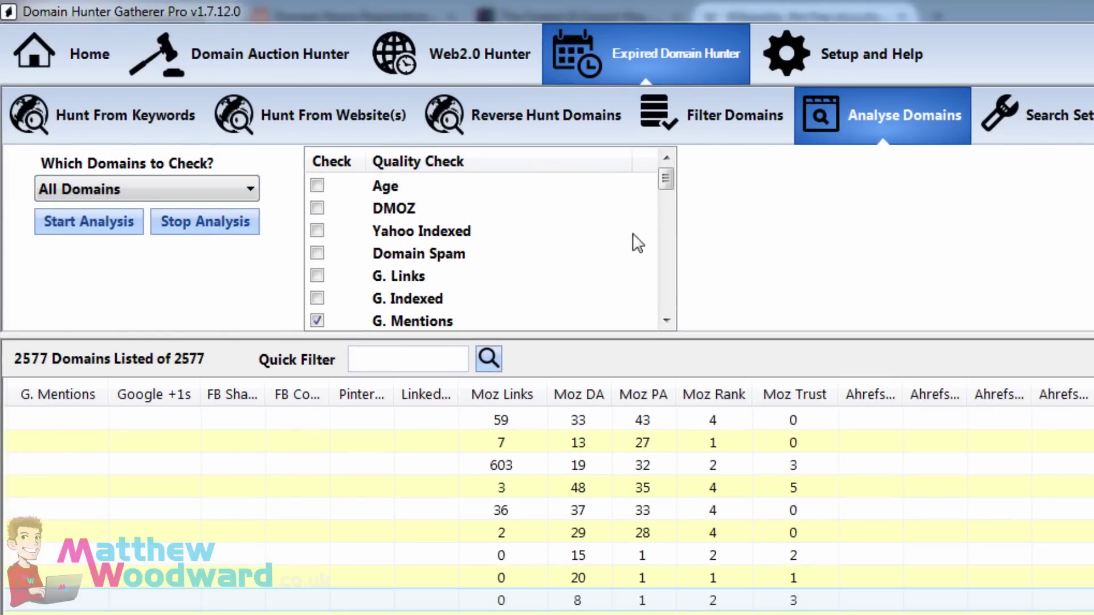
- Examine the full list of quality checks available for domain analysis and the matching metric columns in the domain table
left_click(667, 321)
left_click(667, 321)
left_click(667, 322)
left_click(666, 321)
left_click(666, 322)
left_click(667, 321)
left_click(667, 322)
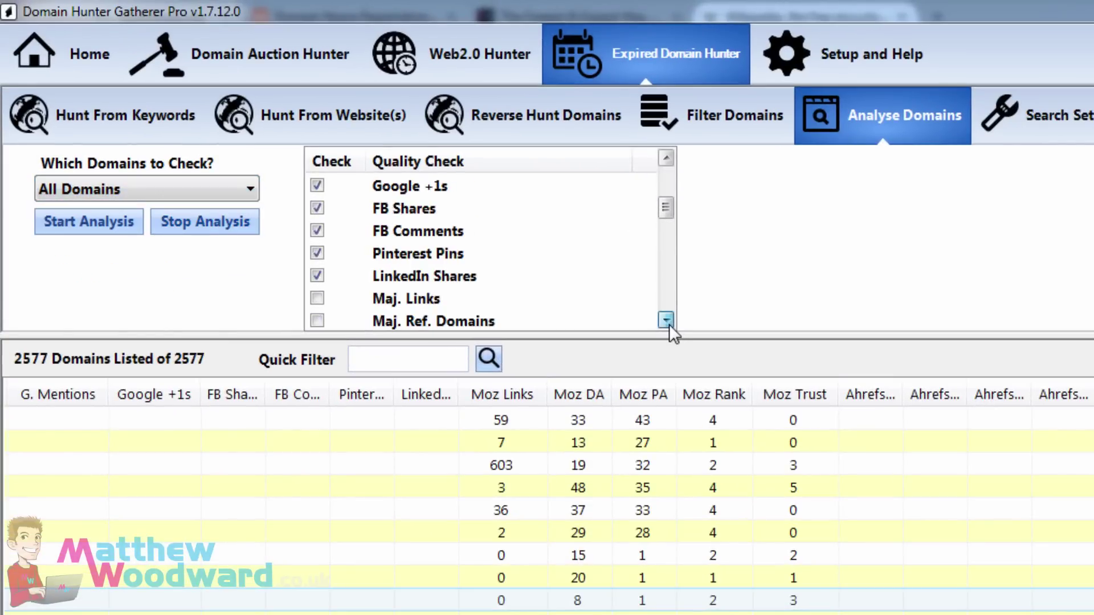
left_click(667, 321)
left_click(667, 322)
left_click(667, 321)
left_click(666, 322)
left_click(667, 321)
left_click(667, 322)
left_click(667, 321)
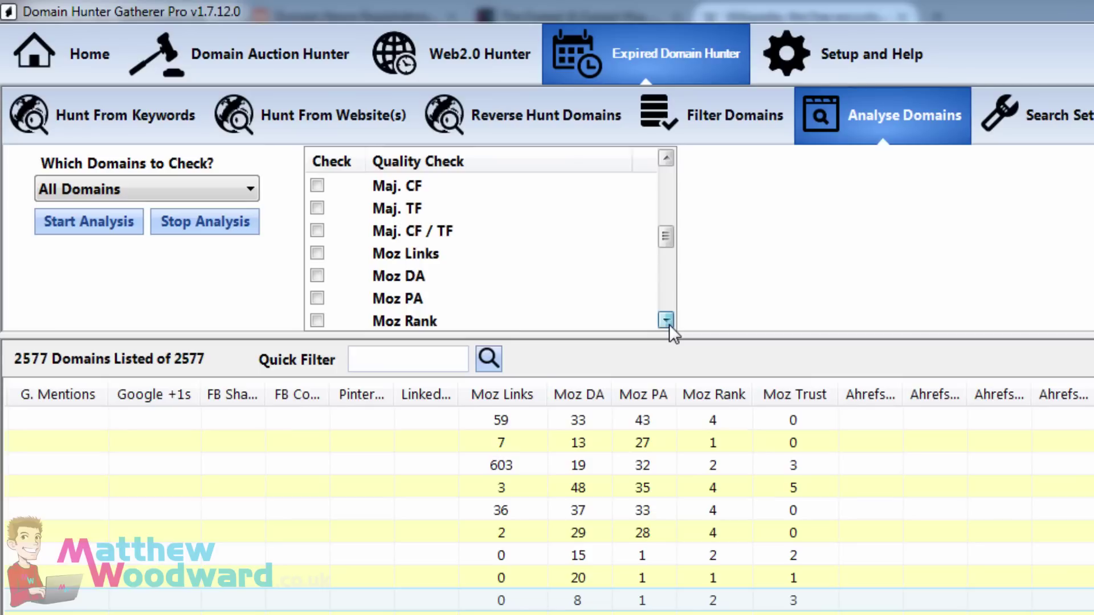
left_click(666, 322)
left_click(667, 322)
left_click(666, 322)
left_click(666, 321)
left_click(667, 322)
left_click(666, 321)
left_click(666, 321)
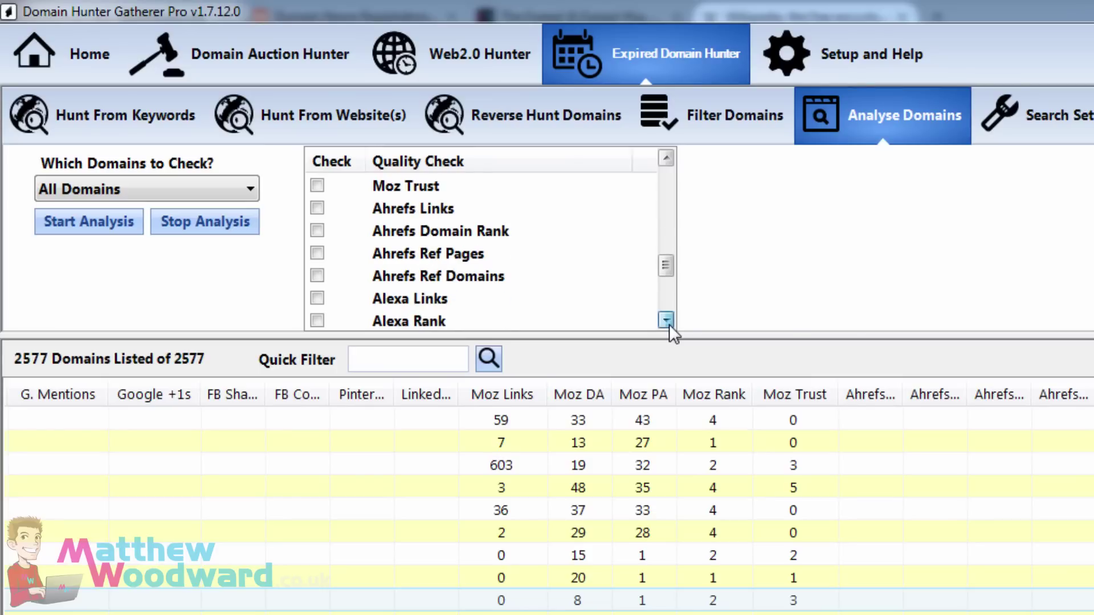
left_click(667, 321)
left_click(667, 322)
left_click(667, 321)
left_click(666, 322)
left_click(666, 321)
left_click(667, 321)
left_click(667, 322)
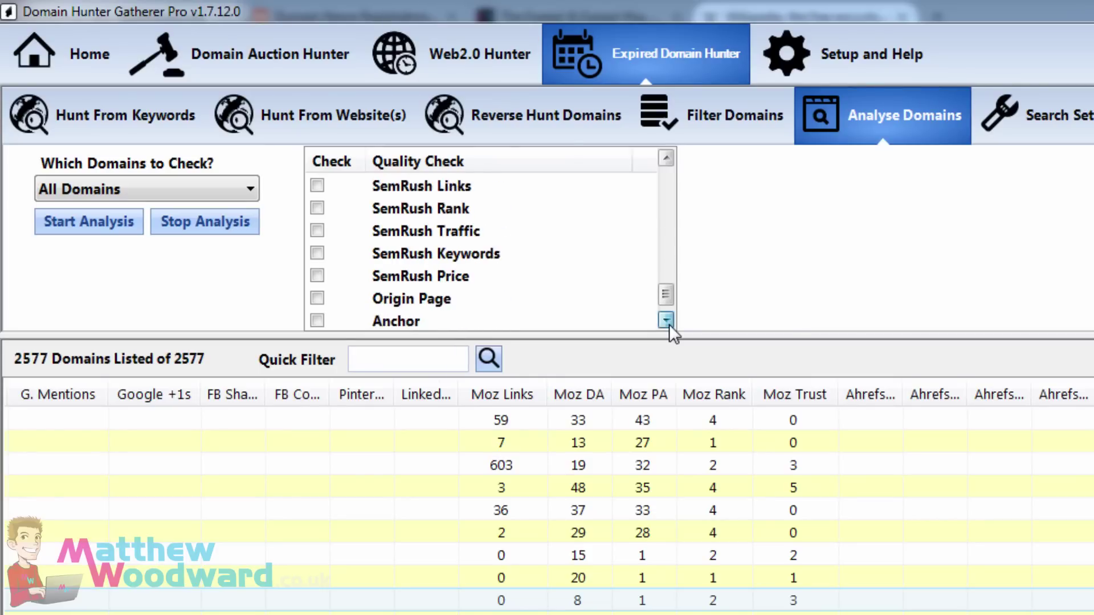
left_click(667, 321)
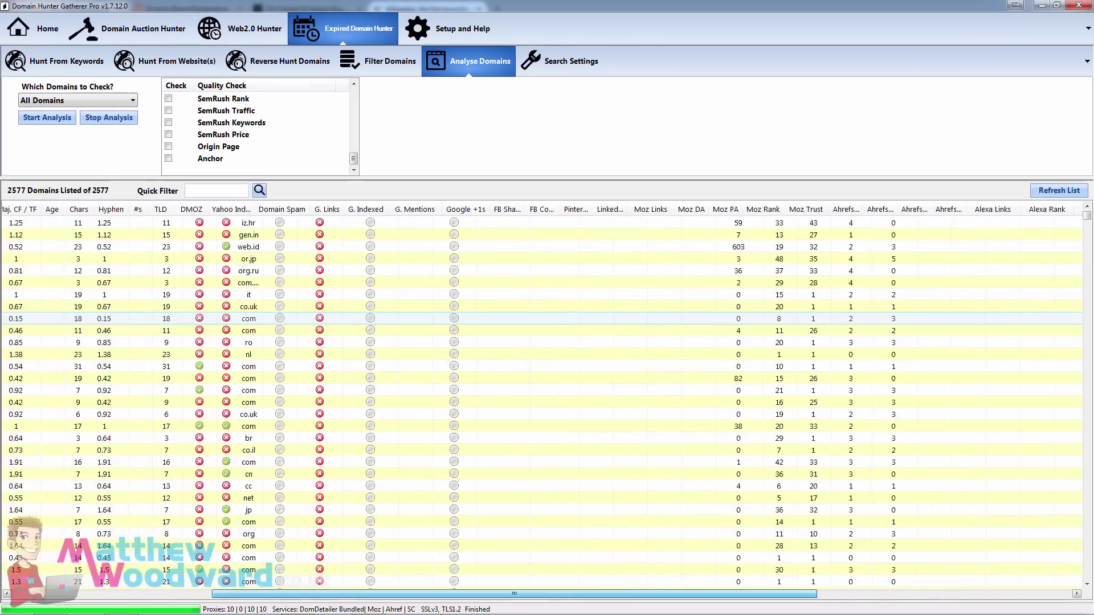
left_click_drag(479, 594, 308, 595)
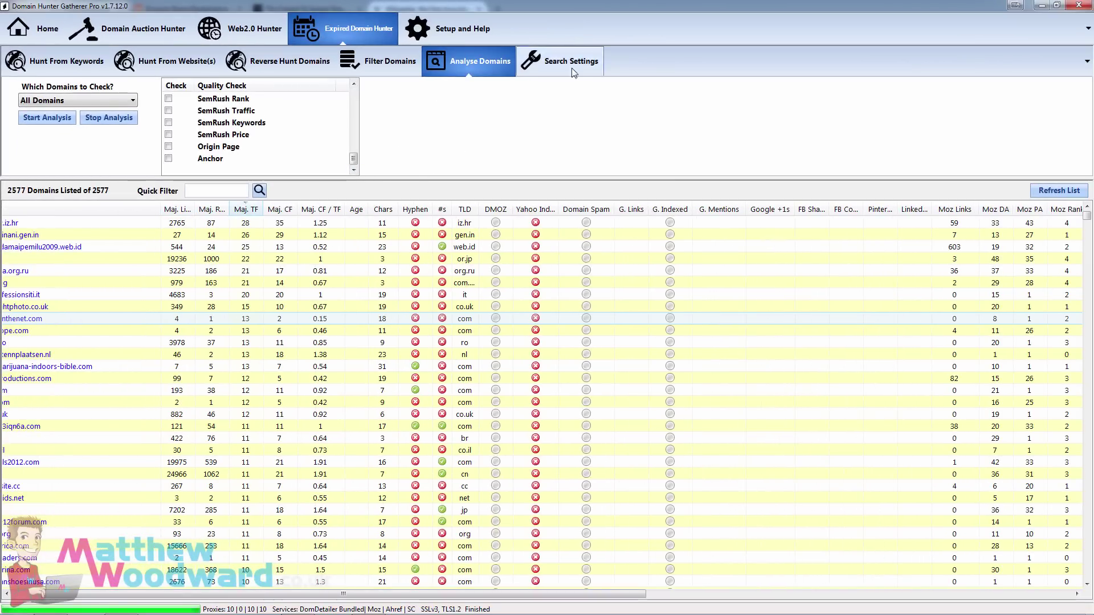
- Review the search options of the keyword, website and reverse hunt views for expired domains
left_click(73, 64)
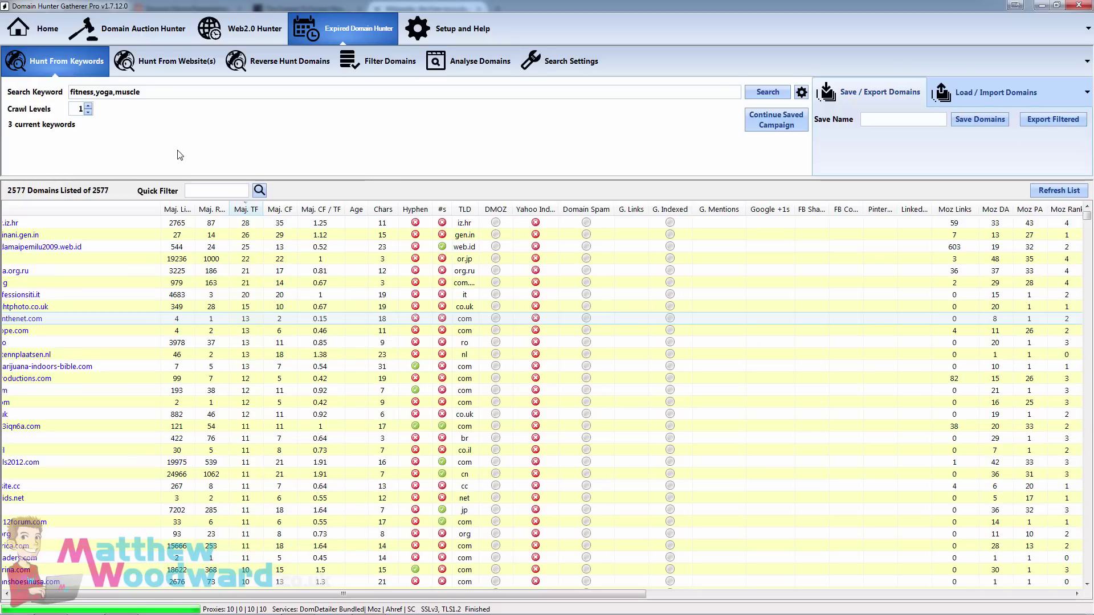
left_click(282, 62)
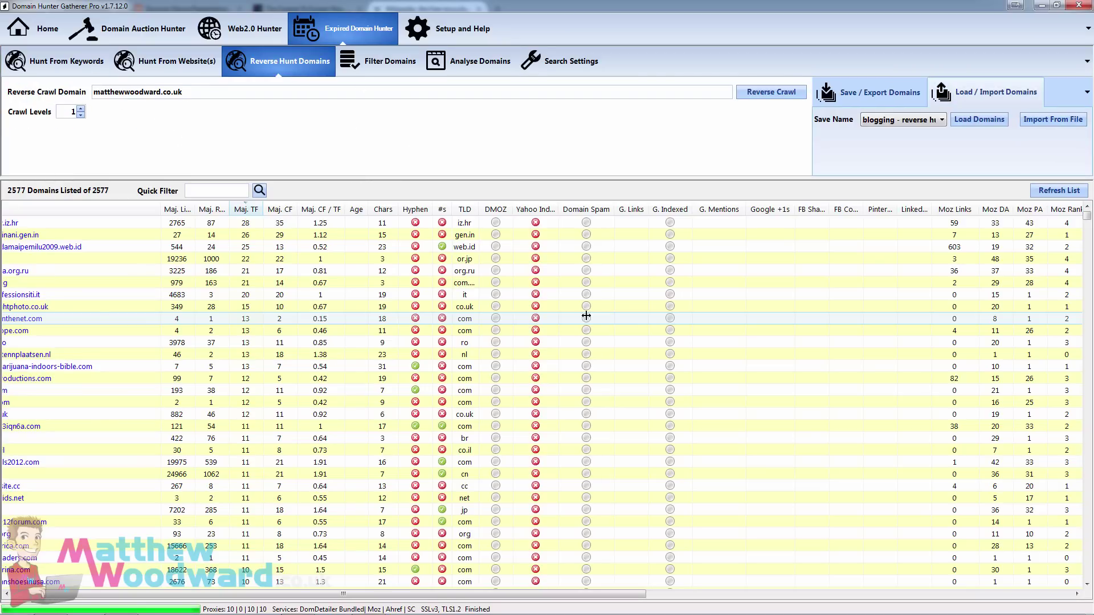
left_click_drag(494, 594, 464, 594)
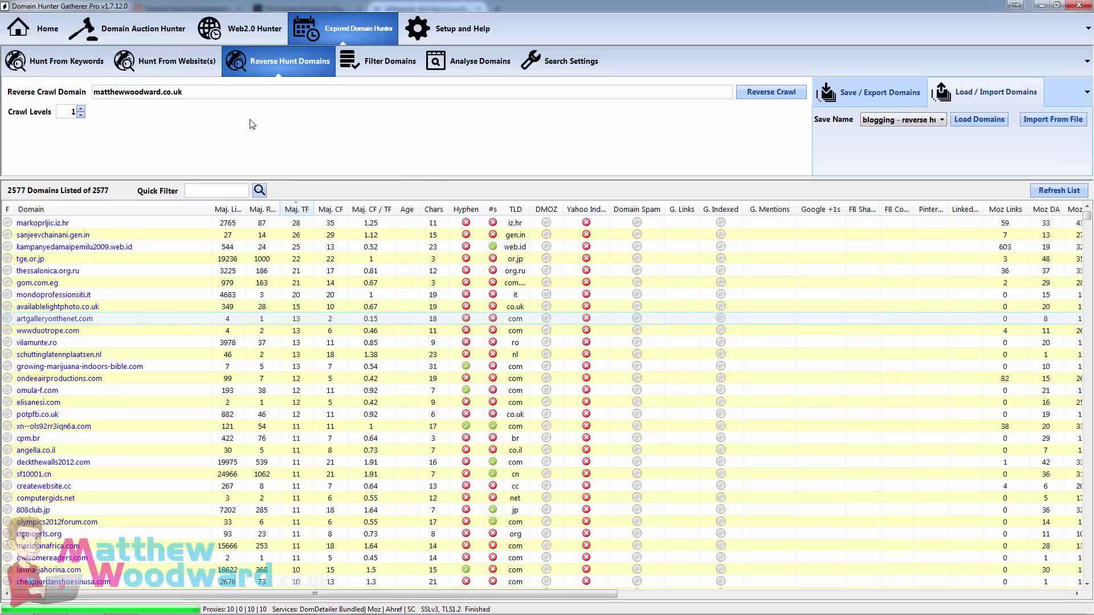
left_click(165, 64)
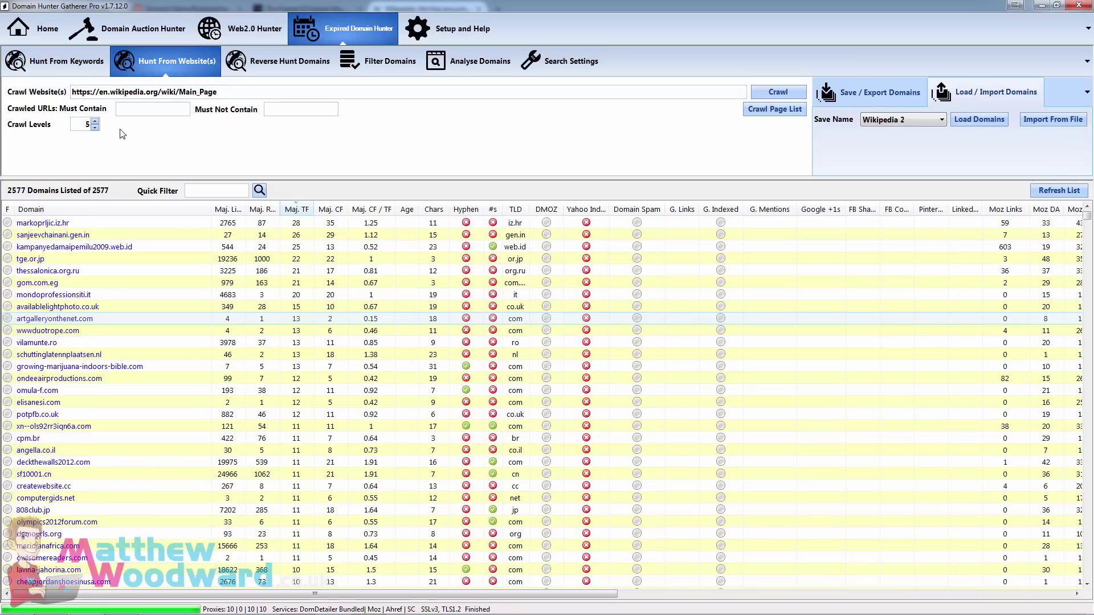
left_click(63, 67)
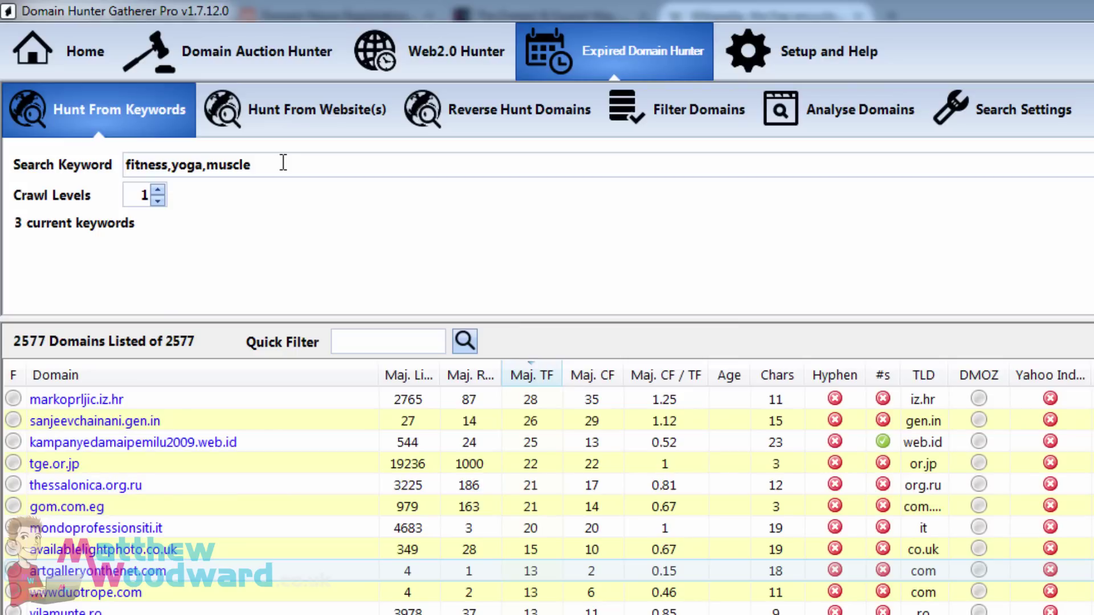
left_click(269, 113)
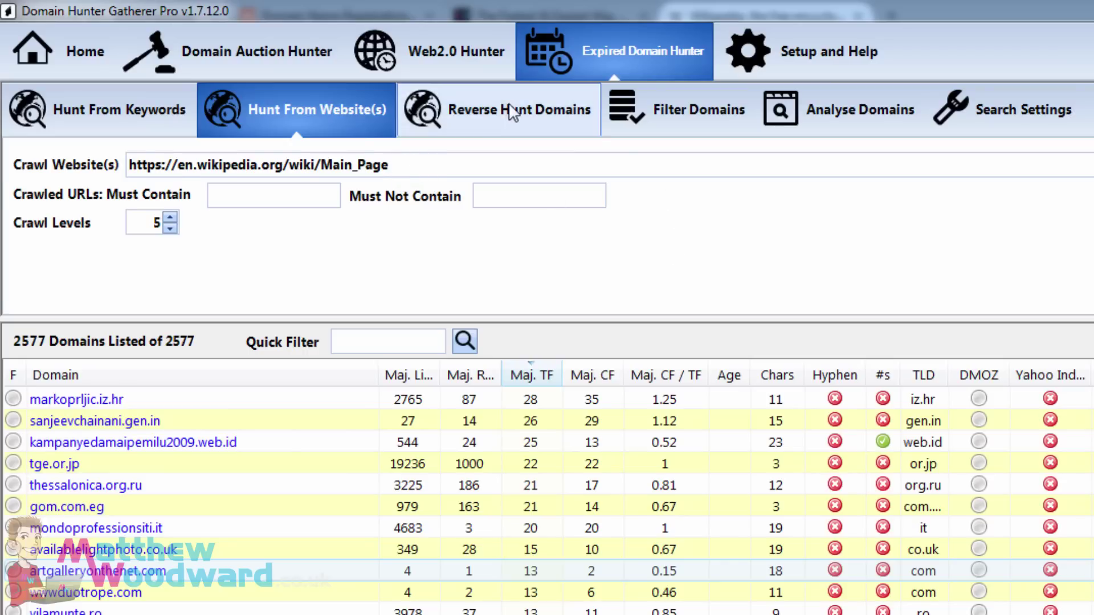
left_click(508, 132)
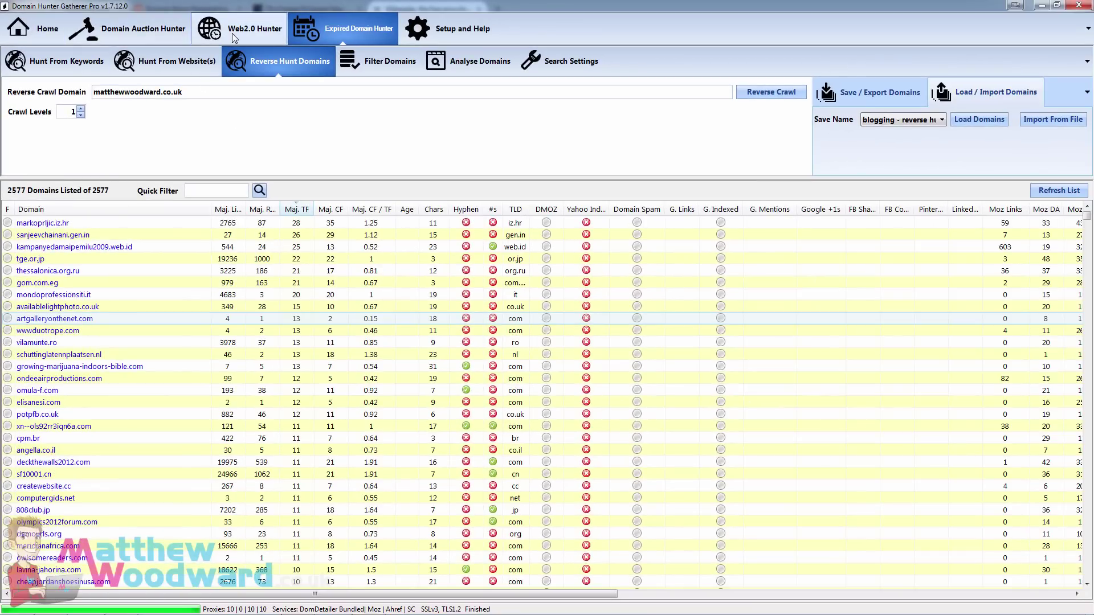
- Search the domain auctions for the keywords health,fitness,yoga and stop the scrape before it completes
left_click(159, 35)
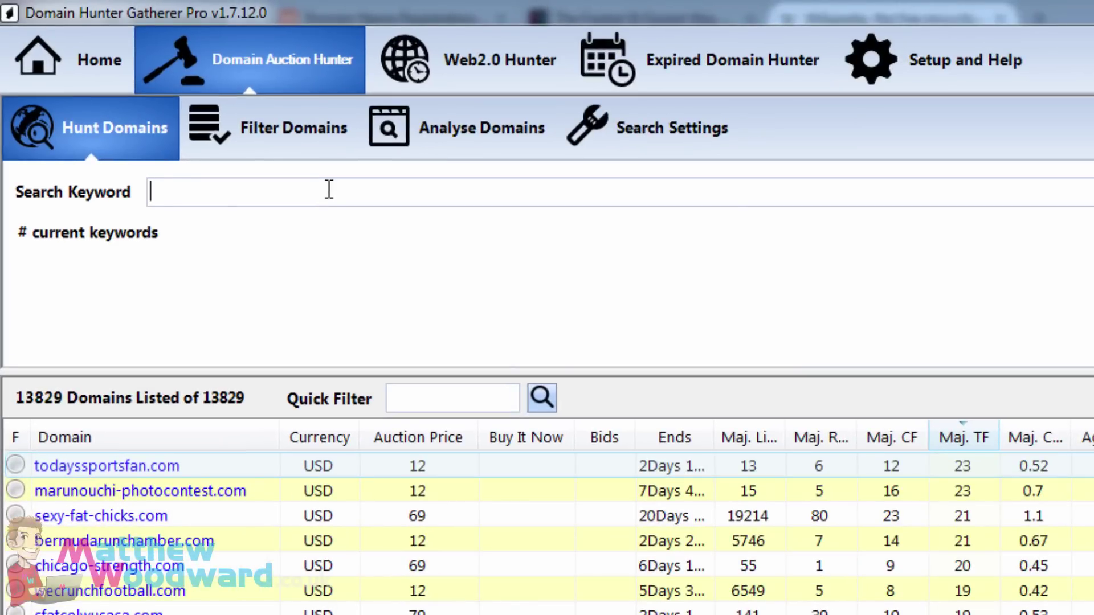
type("health,fitn")
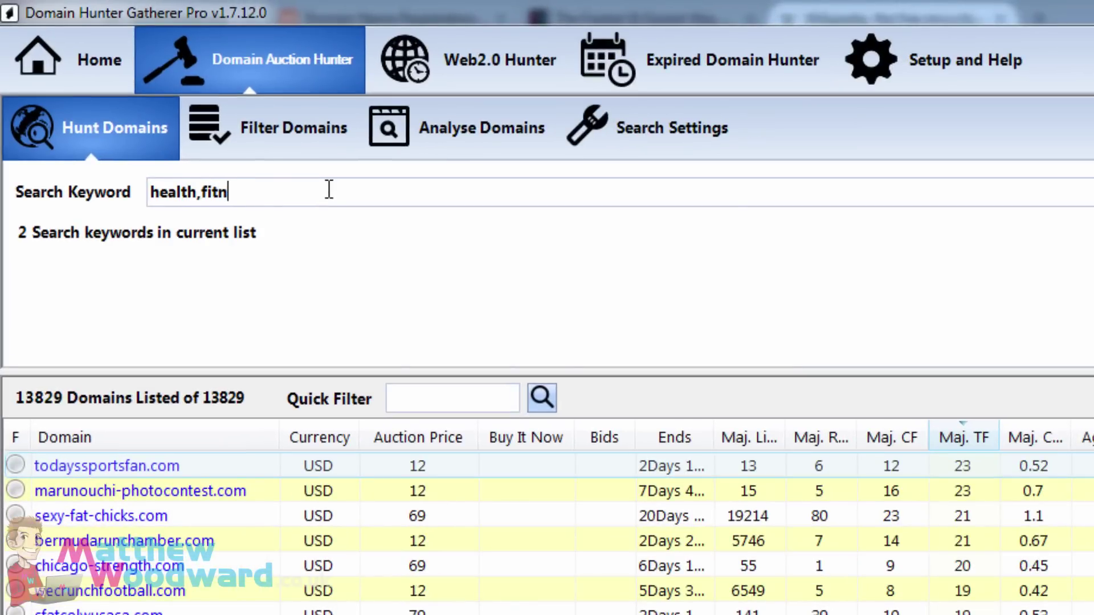
type("ess,yoga")
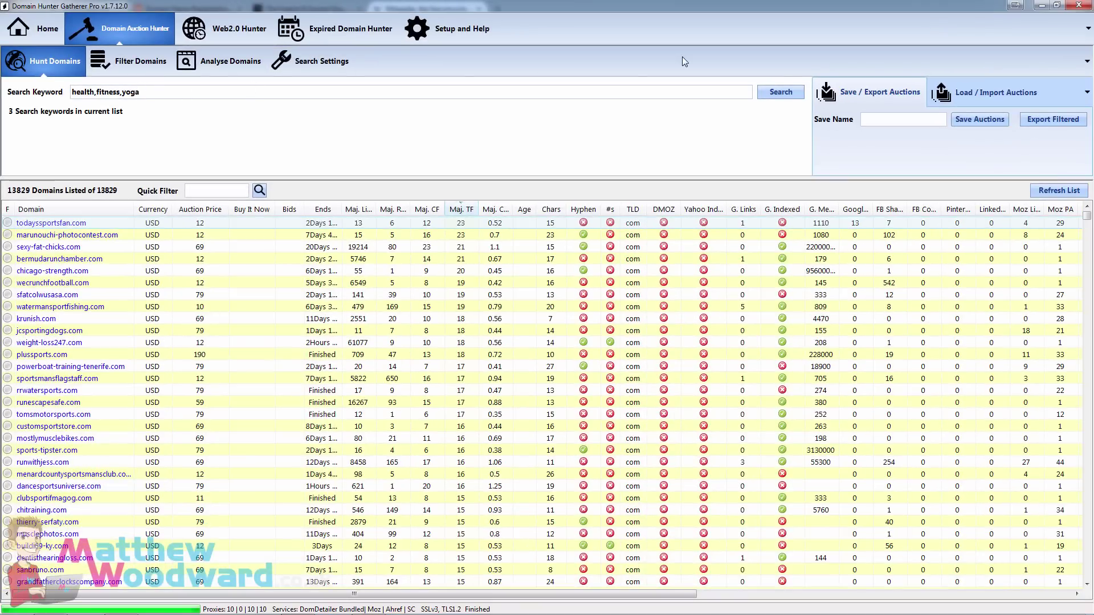
left_click(781, 92)
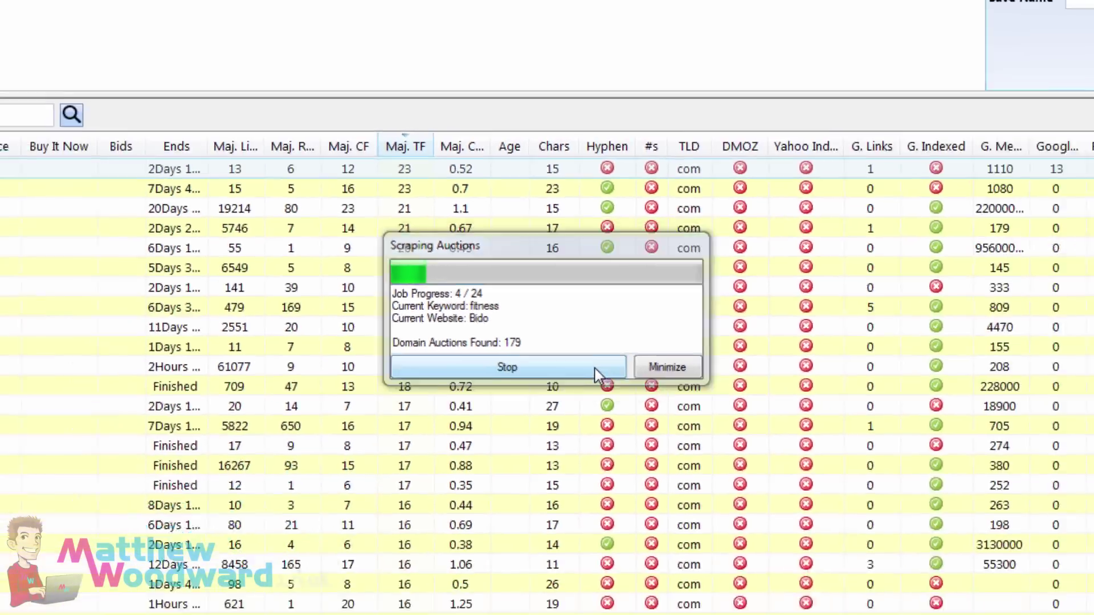
left_click(663, 444)
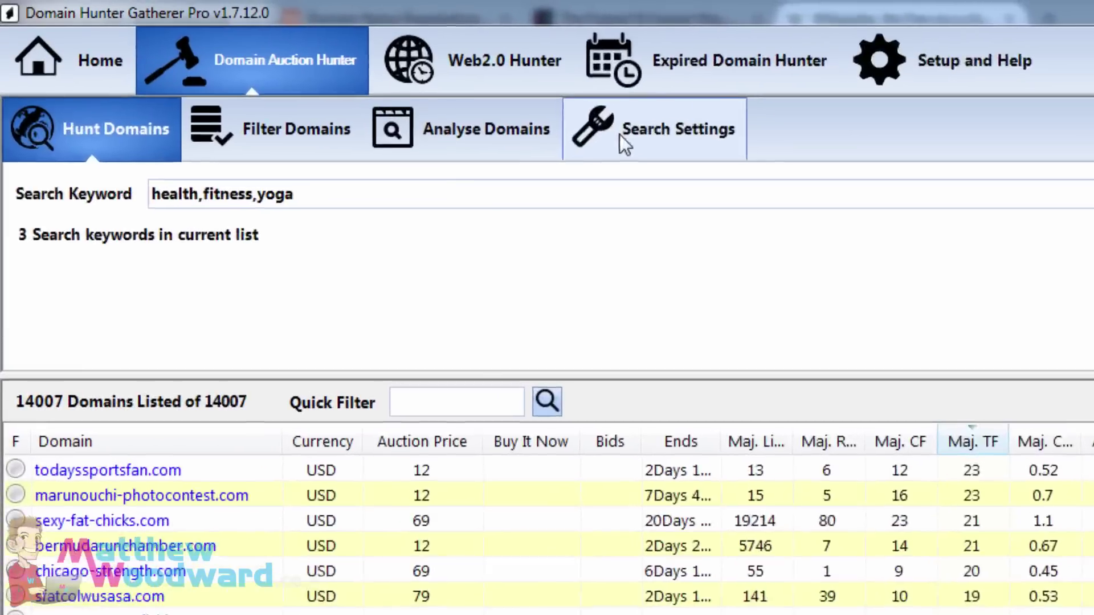
- Check which auction sites are selected in the auction search settings and return to the domain hunt
left_click(301, 65)
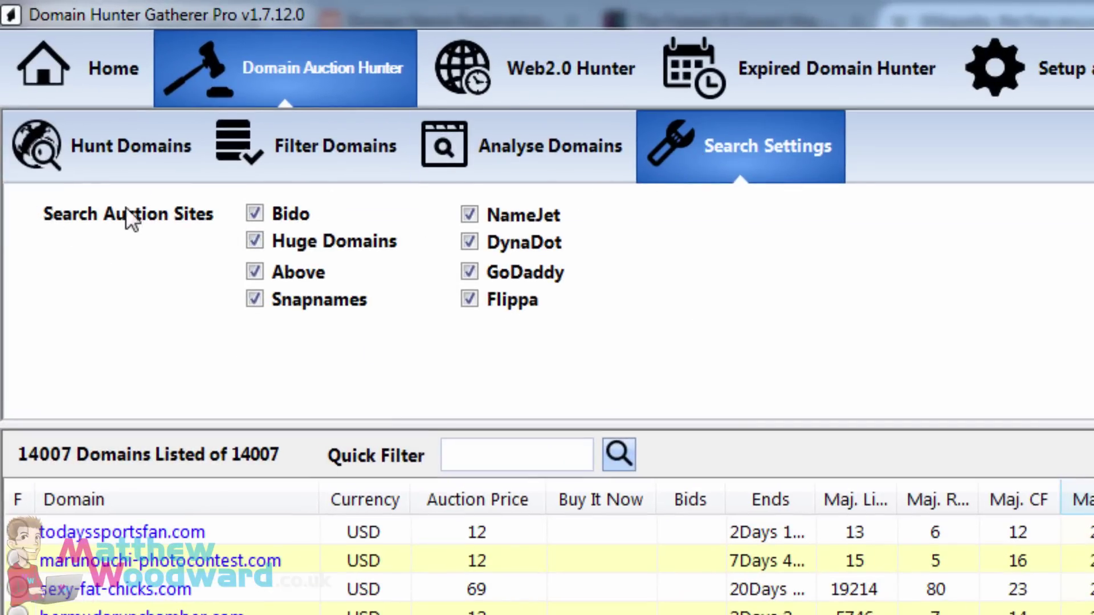
left_click(91, 145)
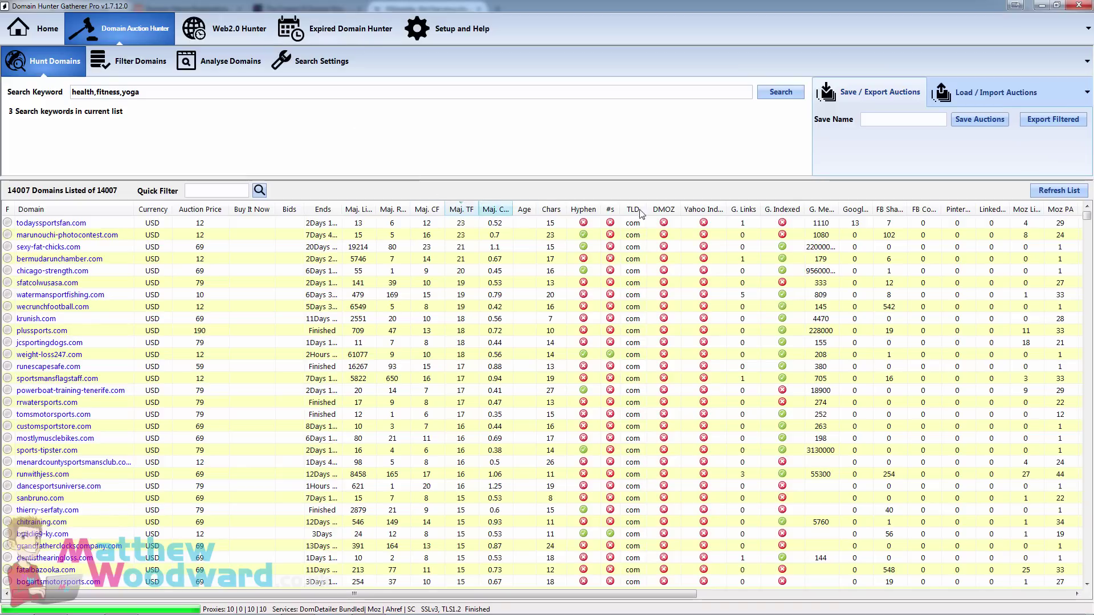
- Sort the auction domains by Facebook shares and by Alexa links, highest first, reviewing their Moz, Alexa and SemRush metrics
mouse_move(521, 596)
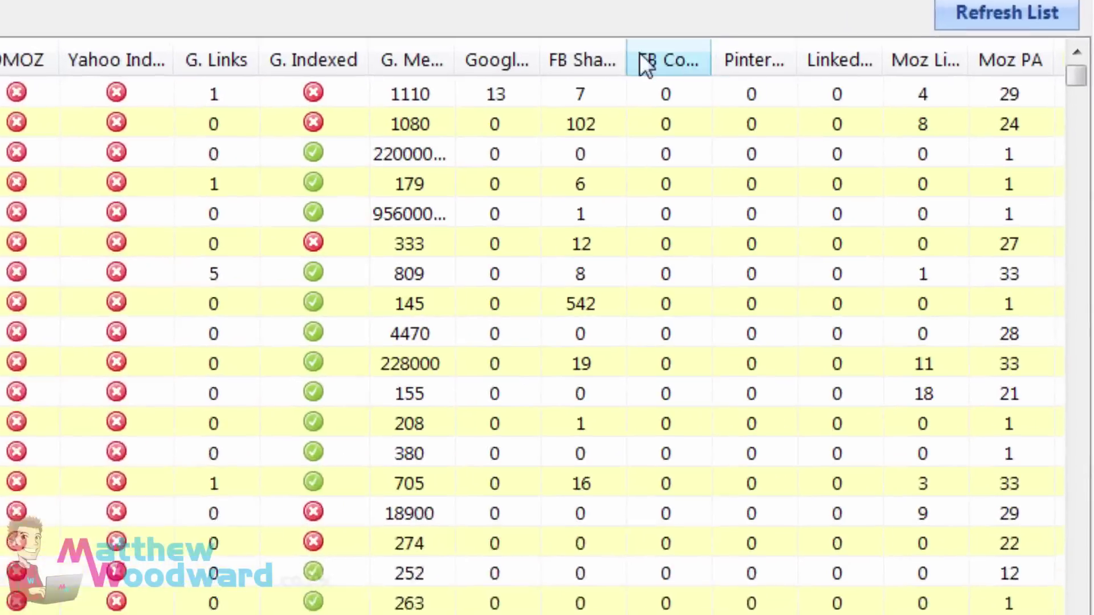
left_click(521, 29)
left_click(533, 35)
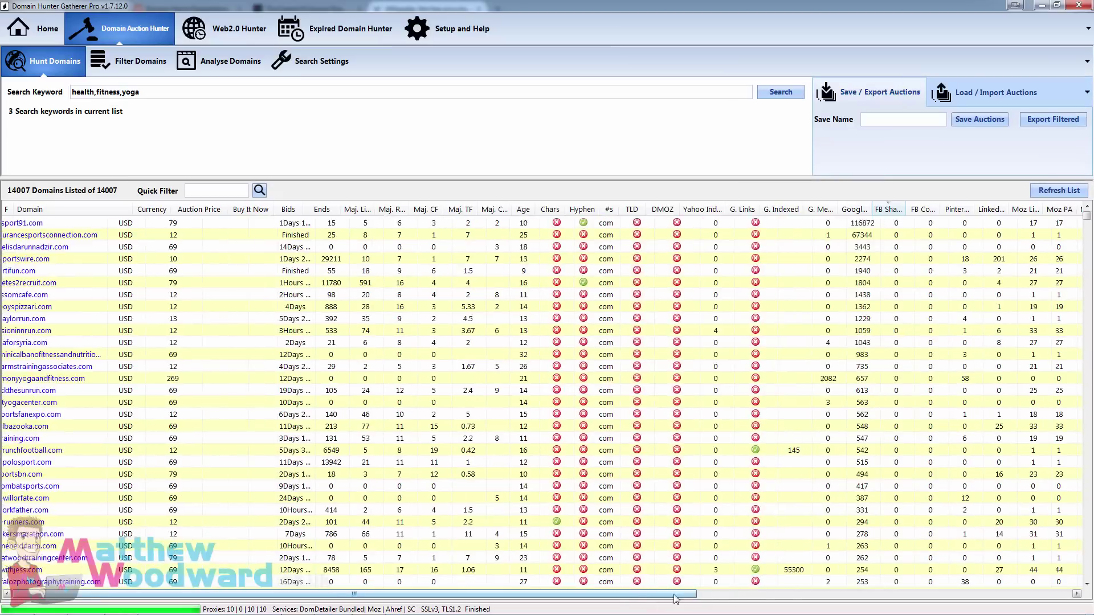
left_click_drag(675, 598, 1024, 585)
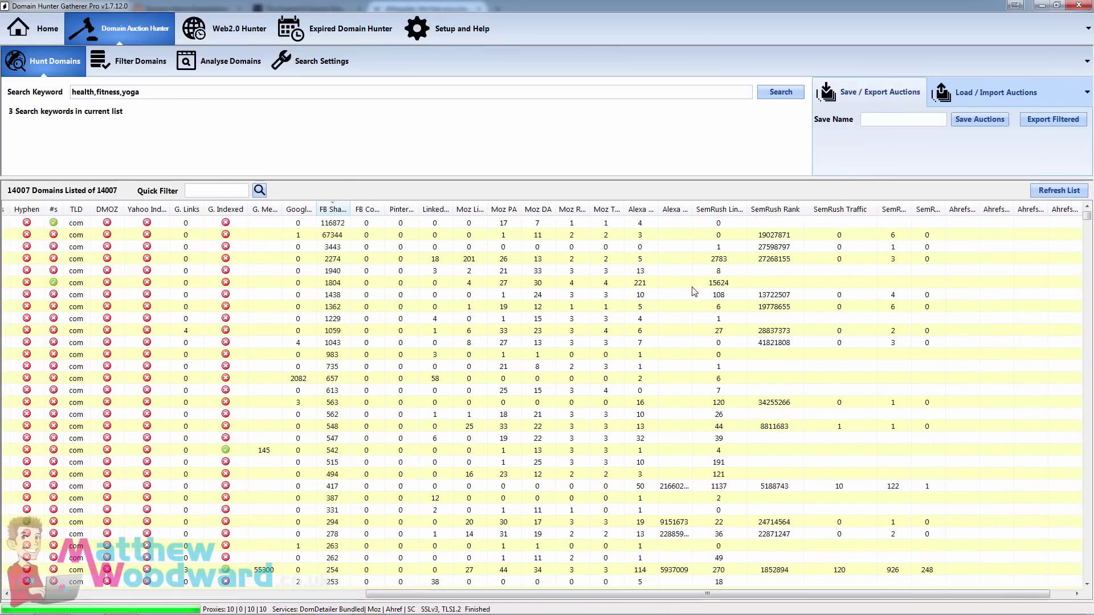
left_click(649, 210)
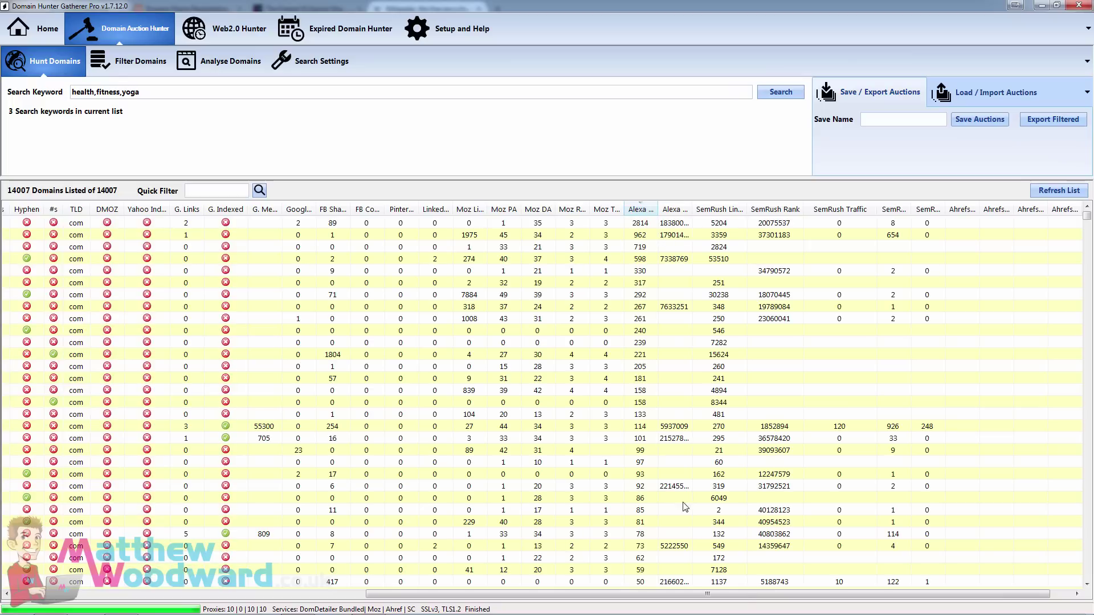
left_click_drag(730, 596, 356, 611)
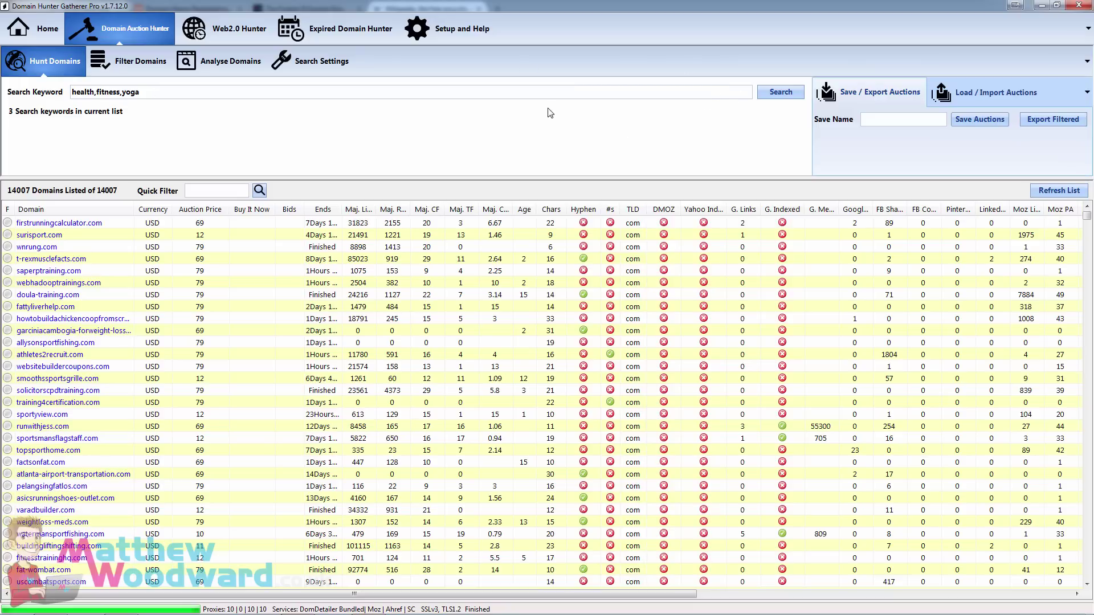
- Add a TLD filter for com to the auction domain list
left_click(154, 74)
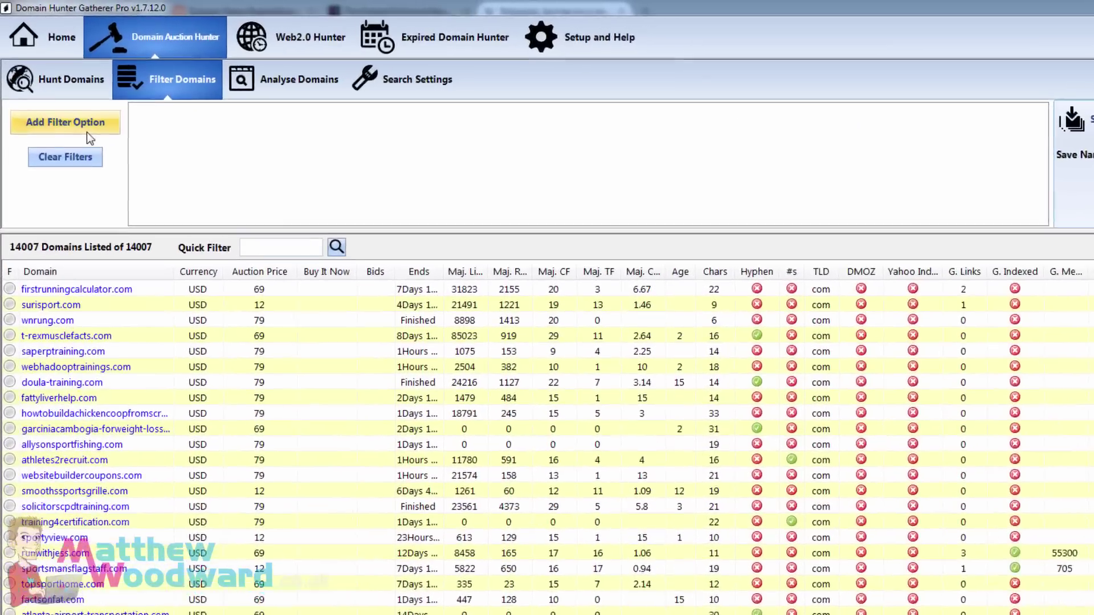
left_click(62, 97)
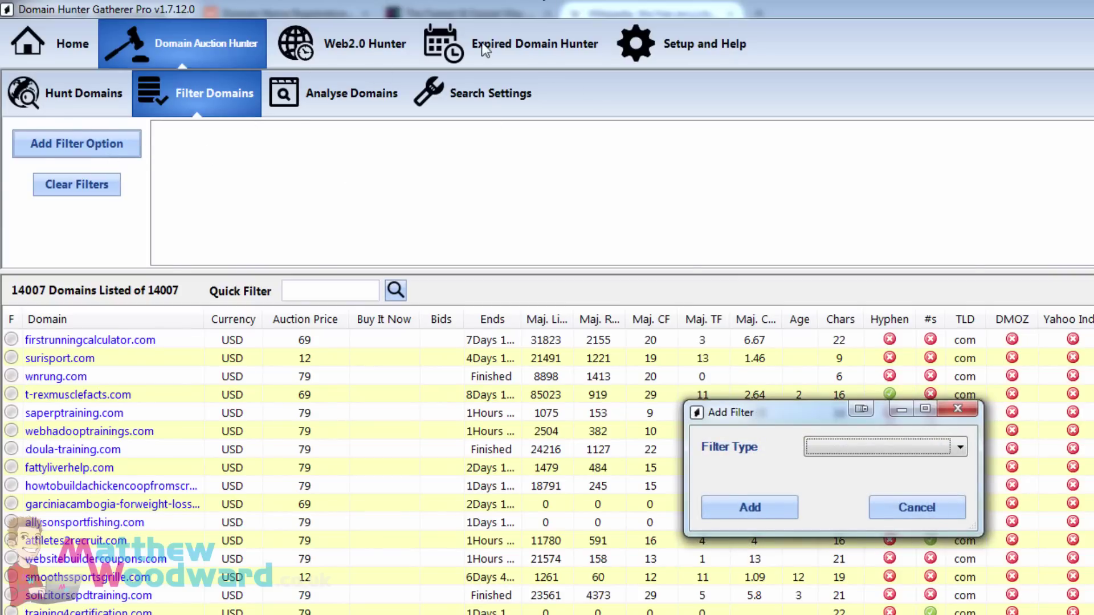
left_click(859, 453)
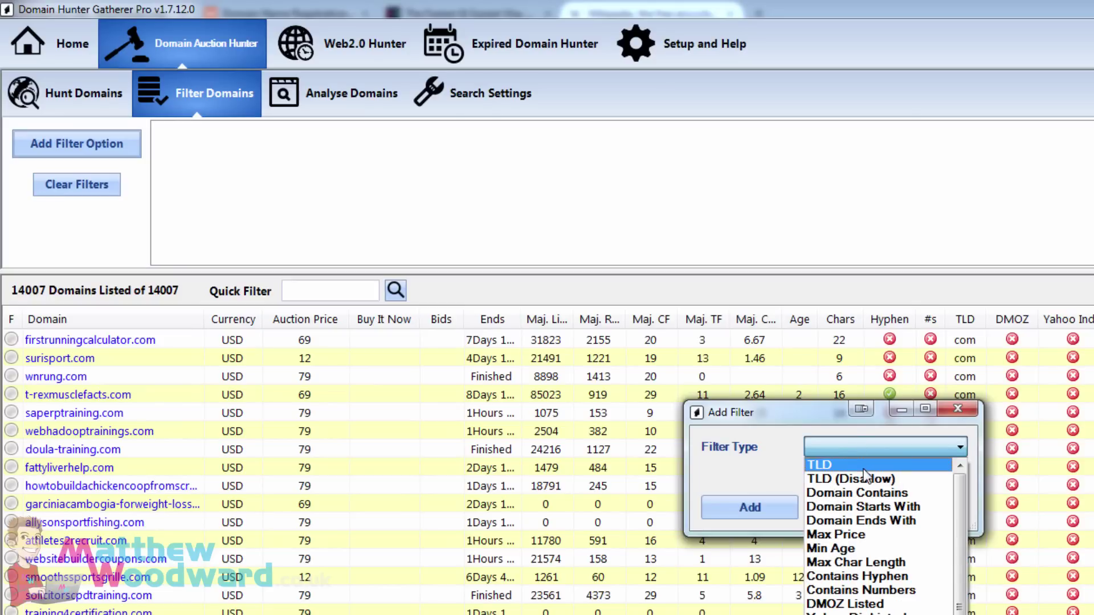
left_click(863, 466)
left_click(860, 474)
type("com")
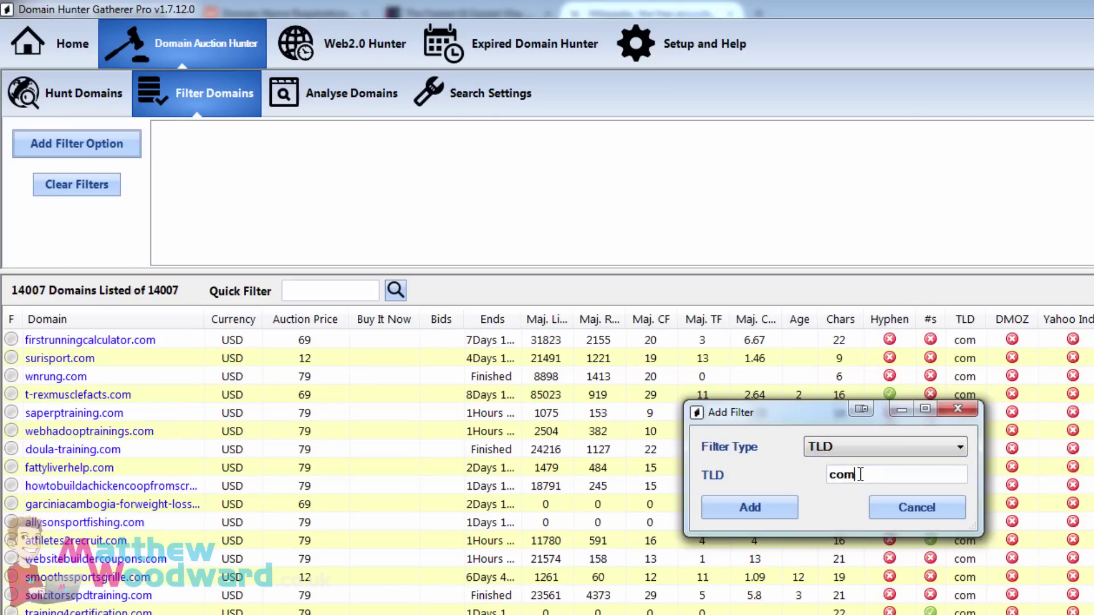
left_click(763, 514)
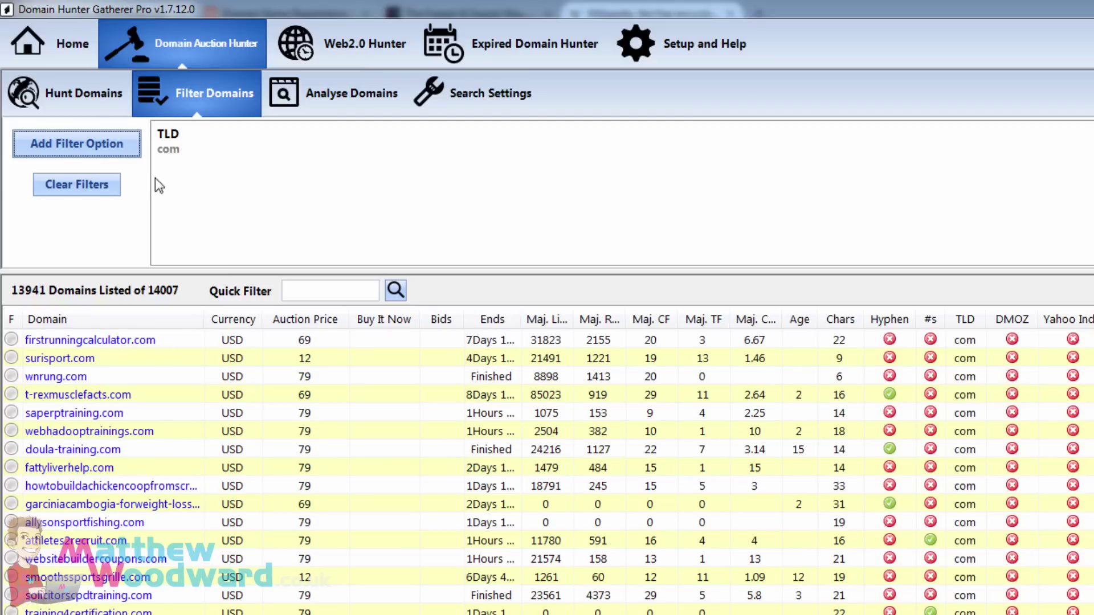
- Add a Majestic Trust Flow filter of 10 to the auction domains, and clear all filters
left_click(97, 140)
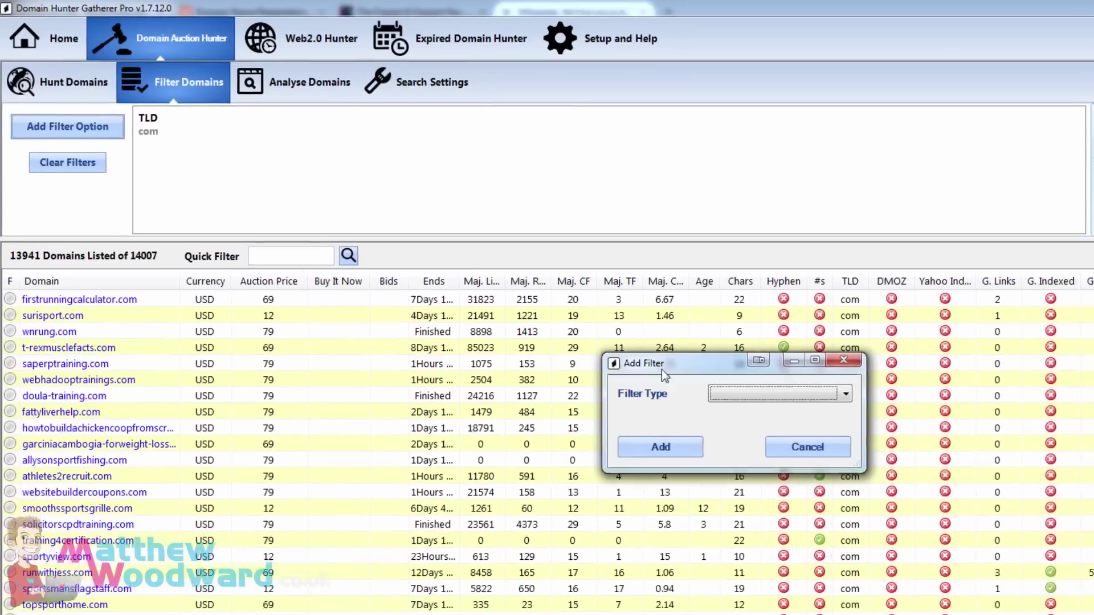
left_click(845, 393)
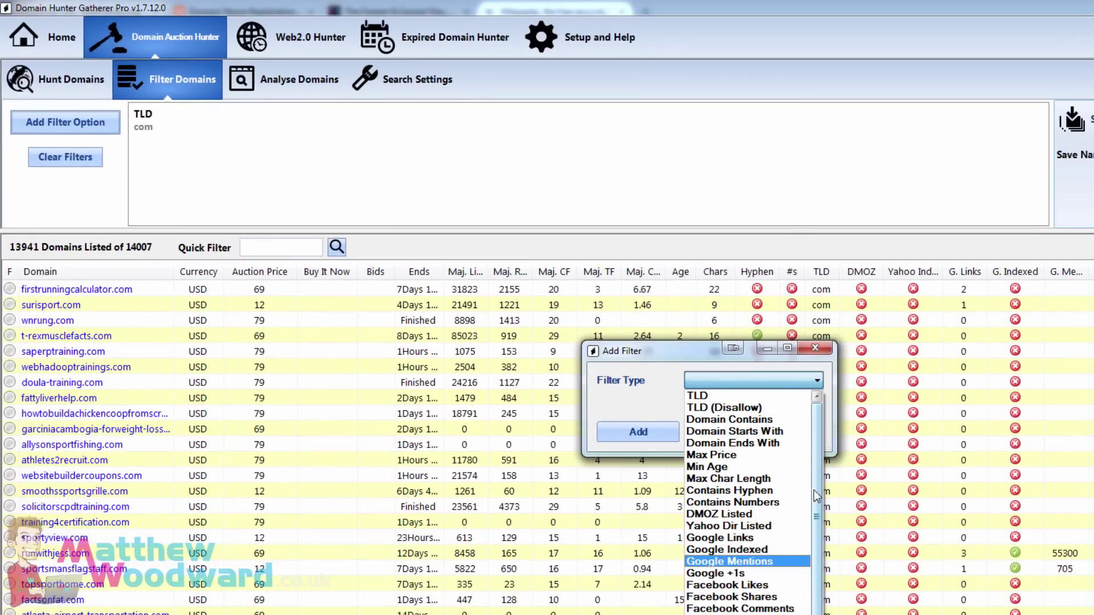
left_click_drag(816, 495, 820, 570)
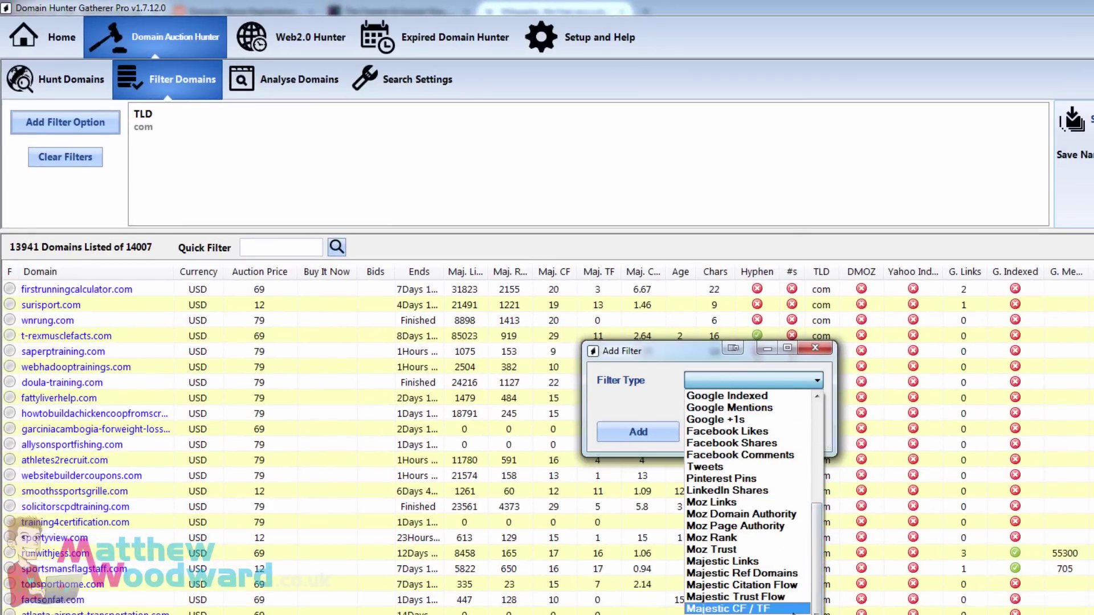
left_click(735, 587)
left_click(780, 382)
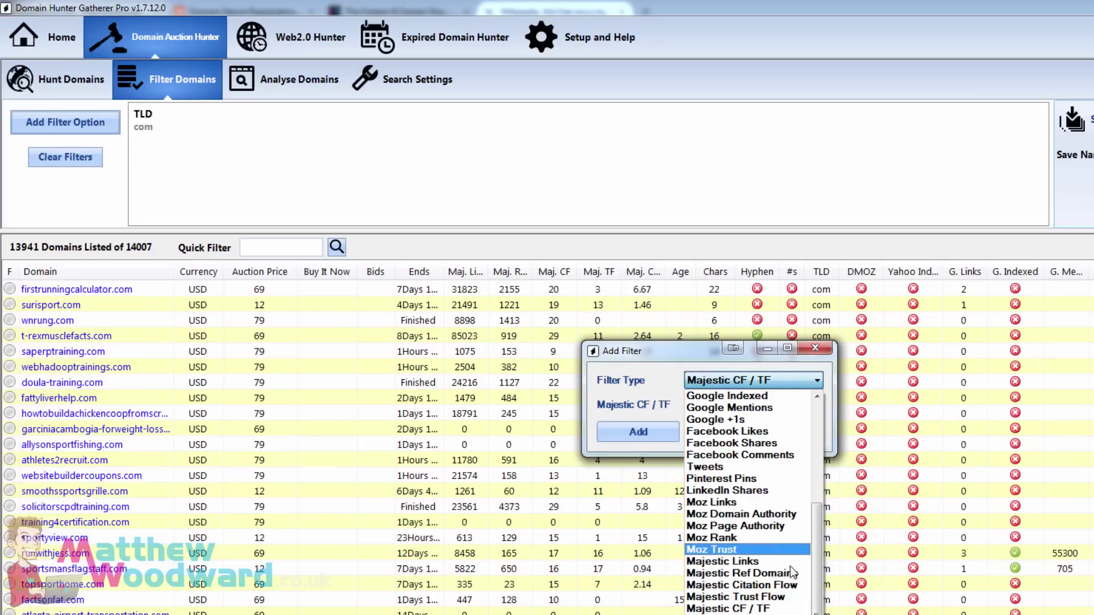
left_click(795, 598)
left_click(788, 403)
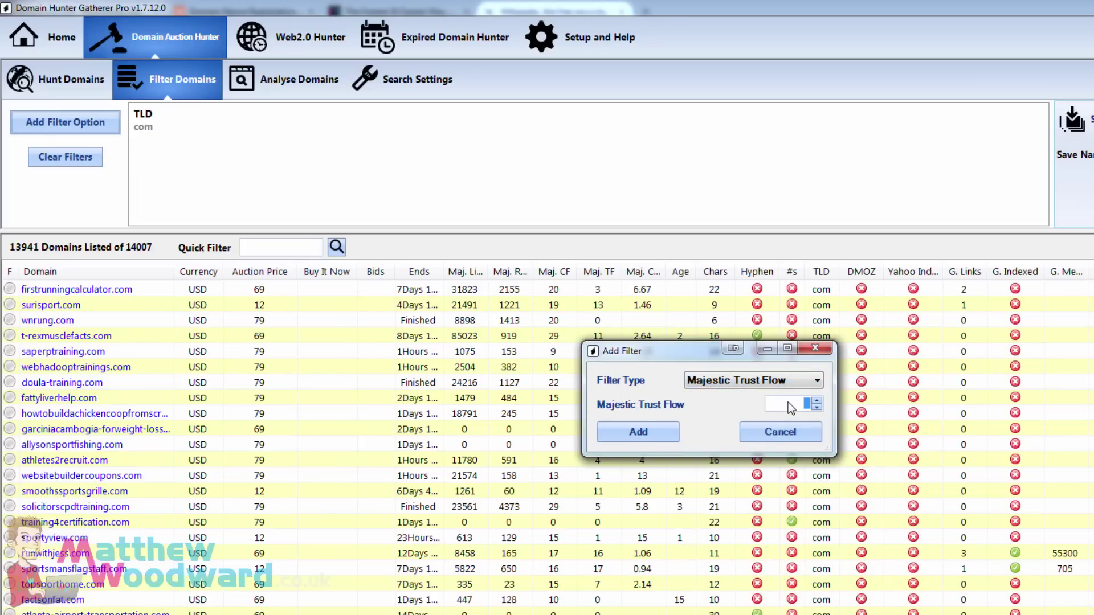
type("10")
left_click(648, 429)
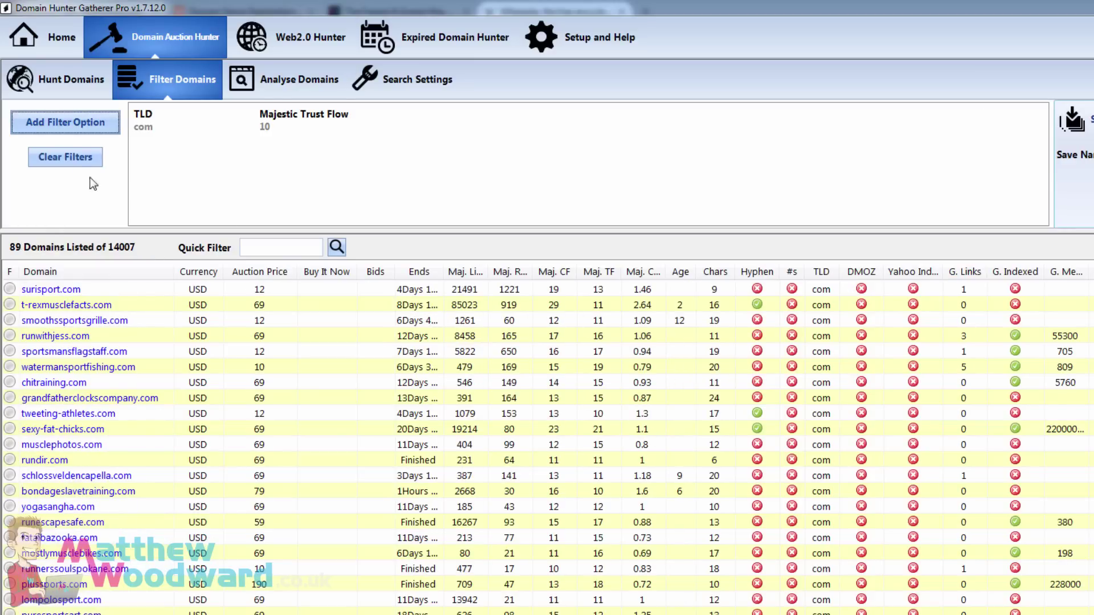
left_click(78, 161)
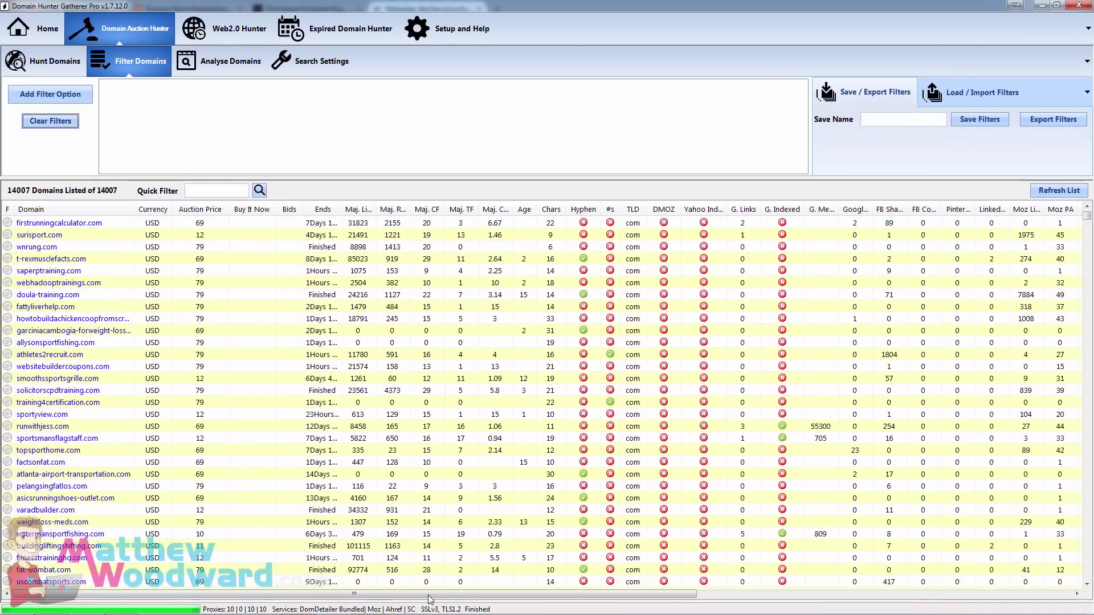
- Review the quality checks available for auction domain analysis, the auction sites to search and the filter view
left_click_drag(430, 596, 250, 581)
left_click(219, 66)
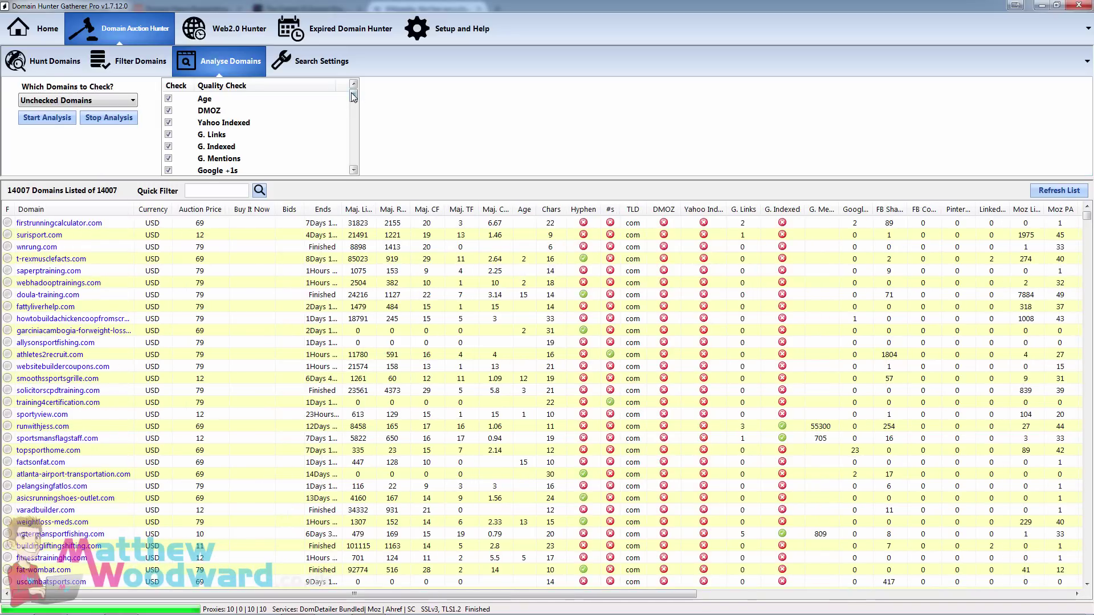
left_click_drag(353, 97, 356, 165)
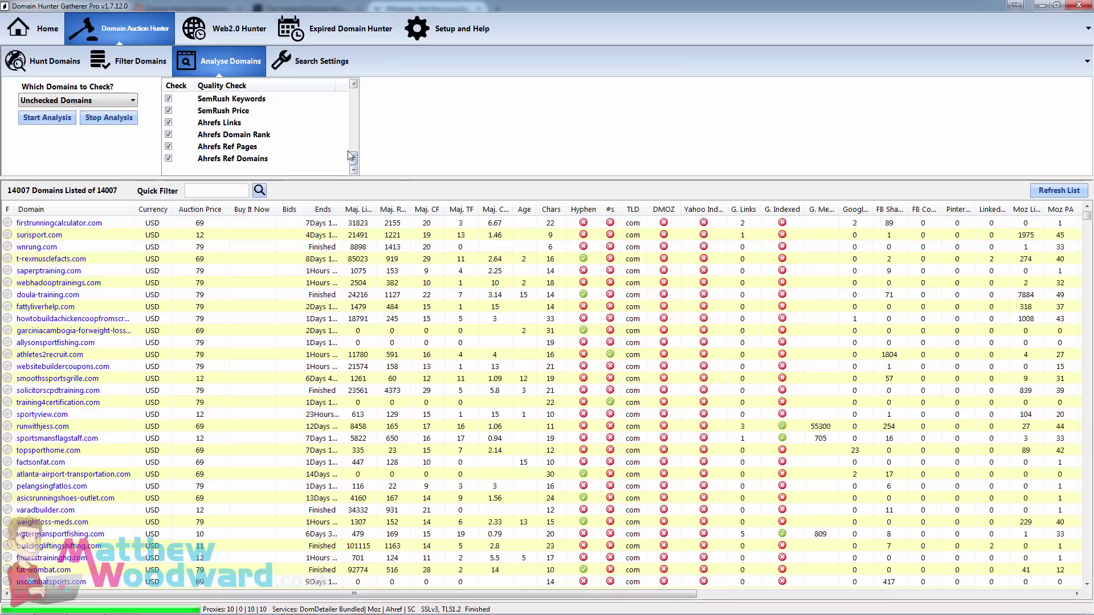
left_click_drag(350, 156, 356, 92)
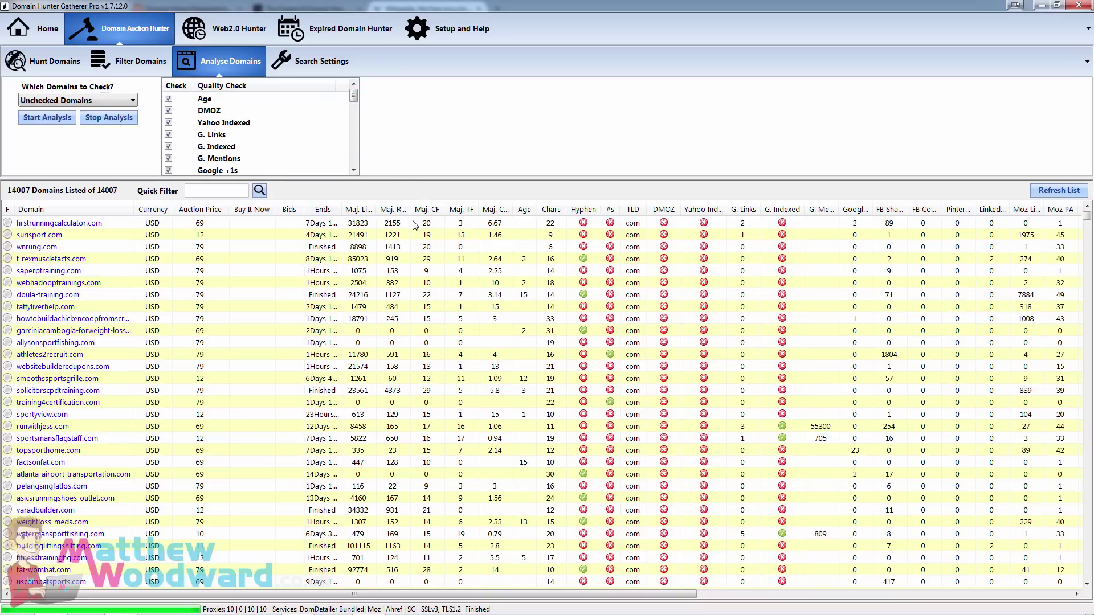
left_click(287, 65)
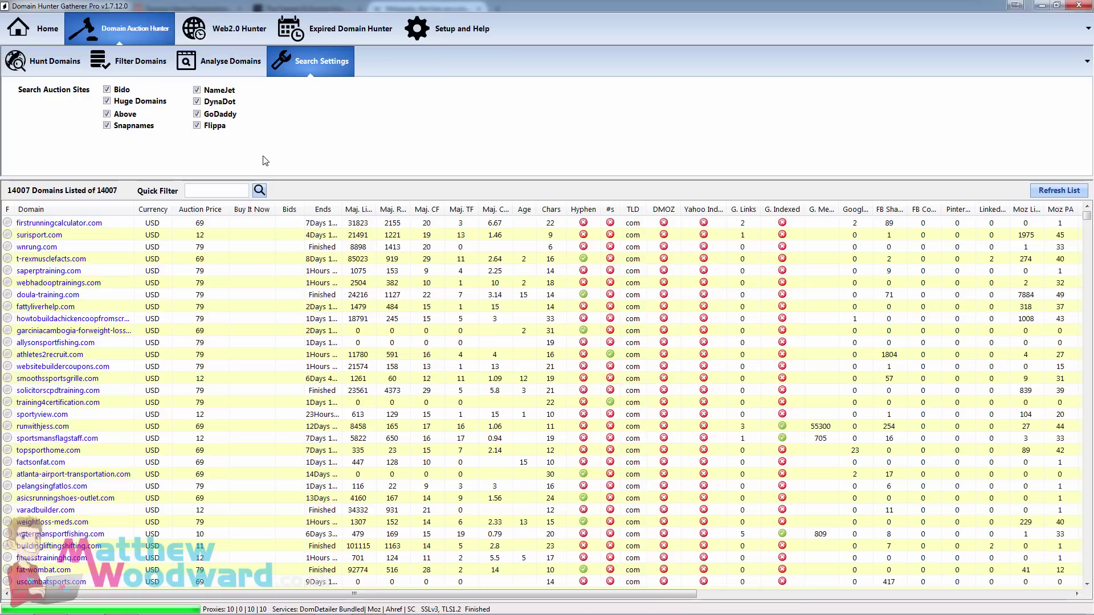
left_click(128, 61)
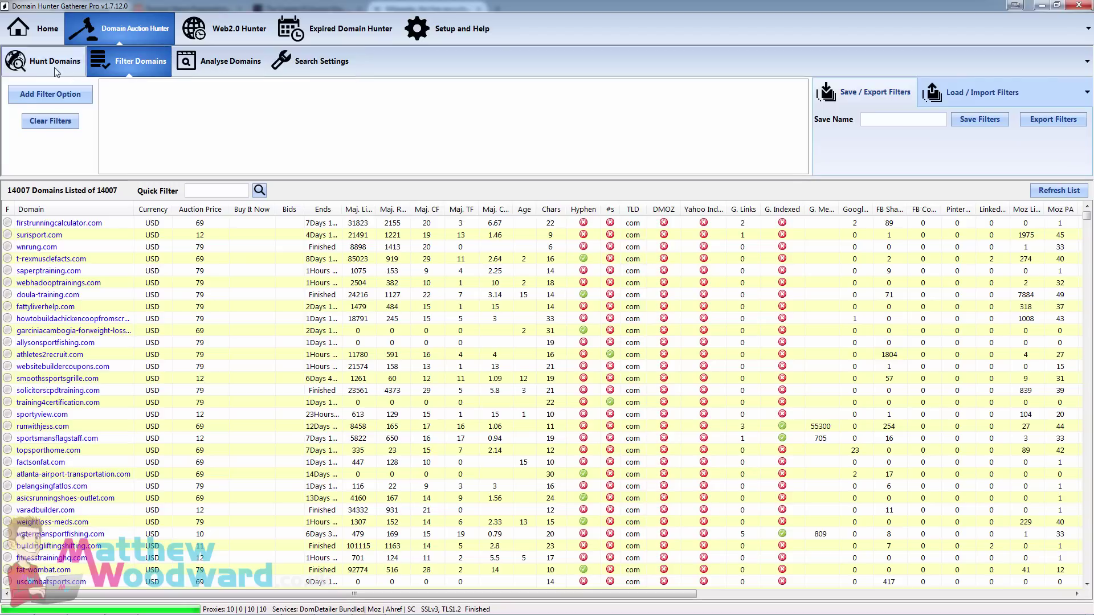
left_click(55, 64)
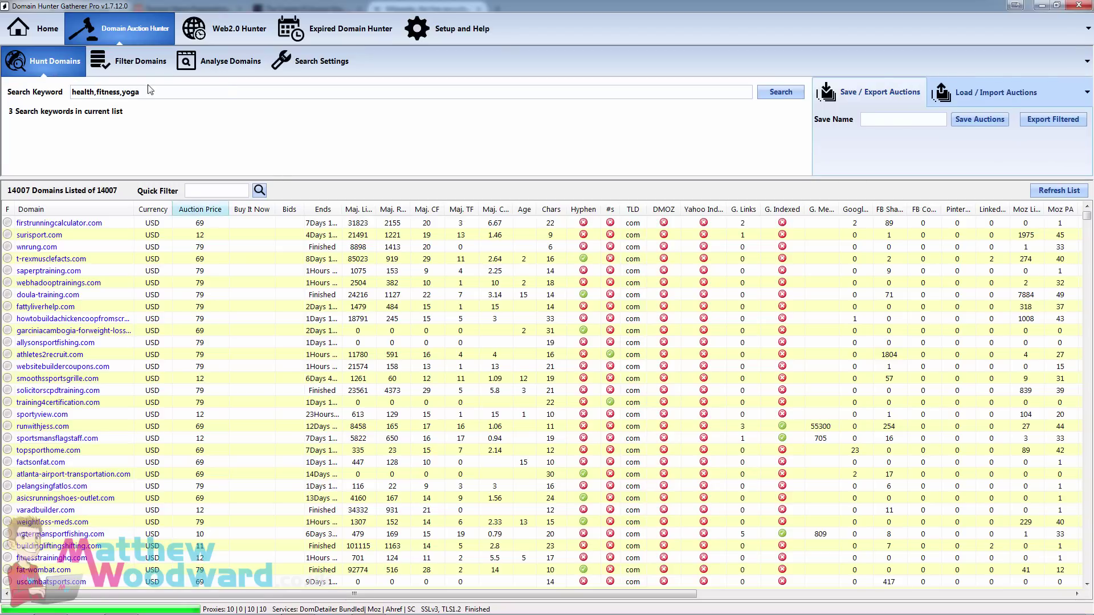
- Open the Web2.0 hunter and review its search settings for sites, search engines and date range
left_click(227, 28)
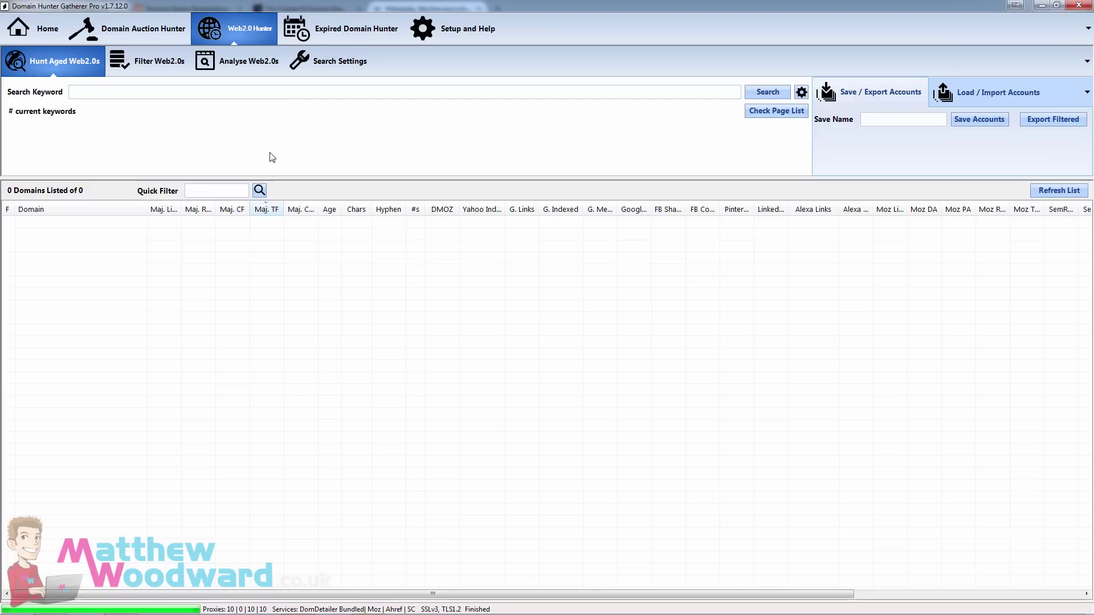
left_click(319, 61)
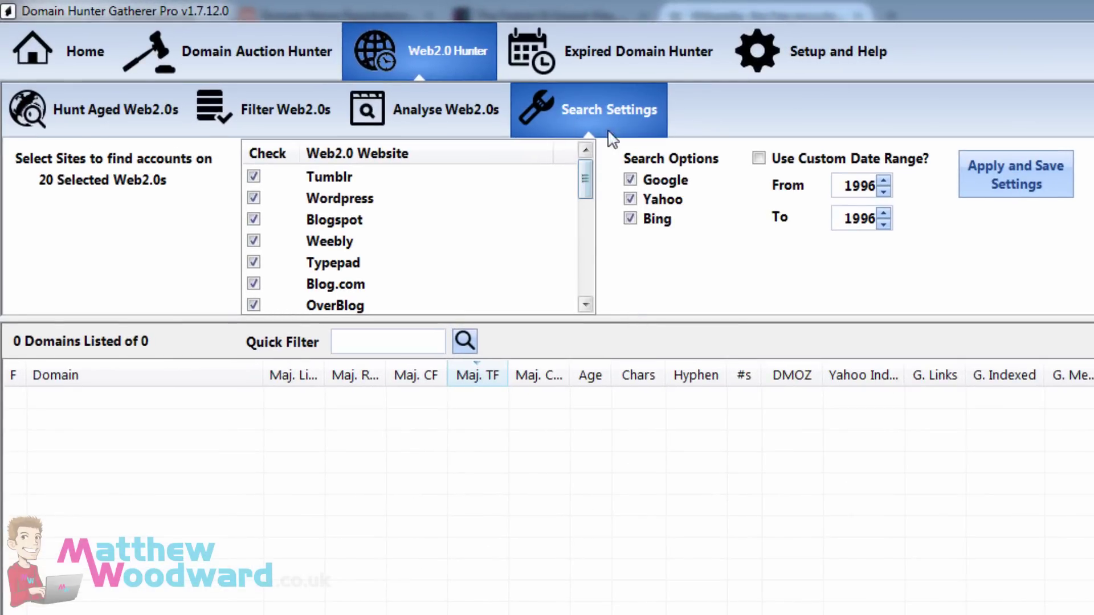
mouse_move(586, 179)
left_mouse_down()
mouse_move(593, 296)
mouse_move(579, 158)
left_mouse_up()
- Search for aged Web2.0 accounts with the keywords fitness, health and yoga, and stop the running search
left_click(151, 116)
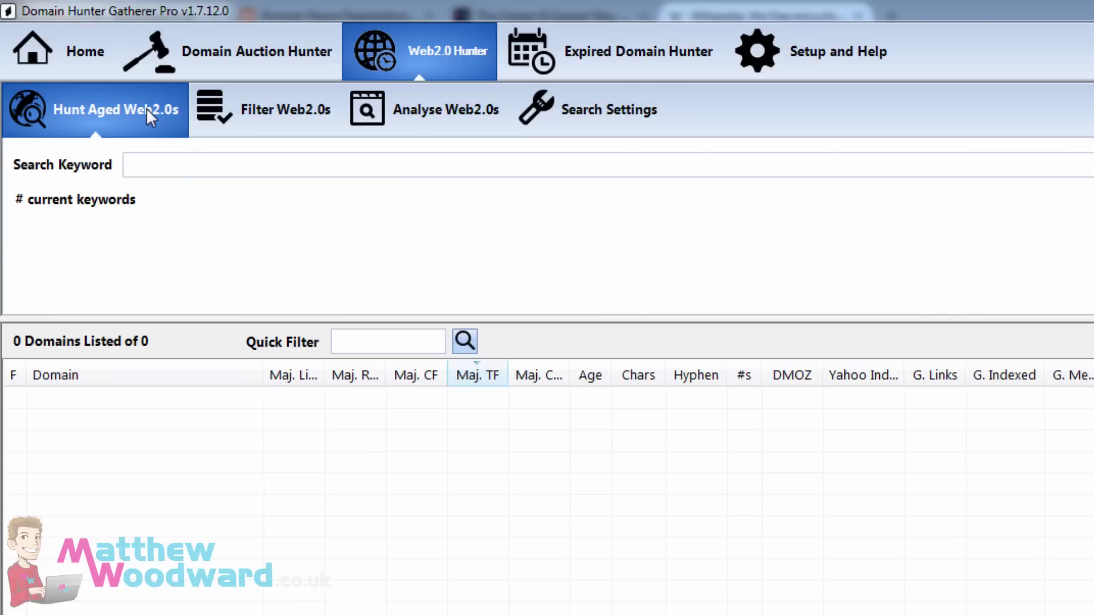
left_click(179, 171)
type("fitness,heal")
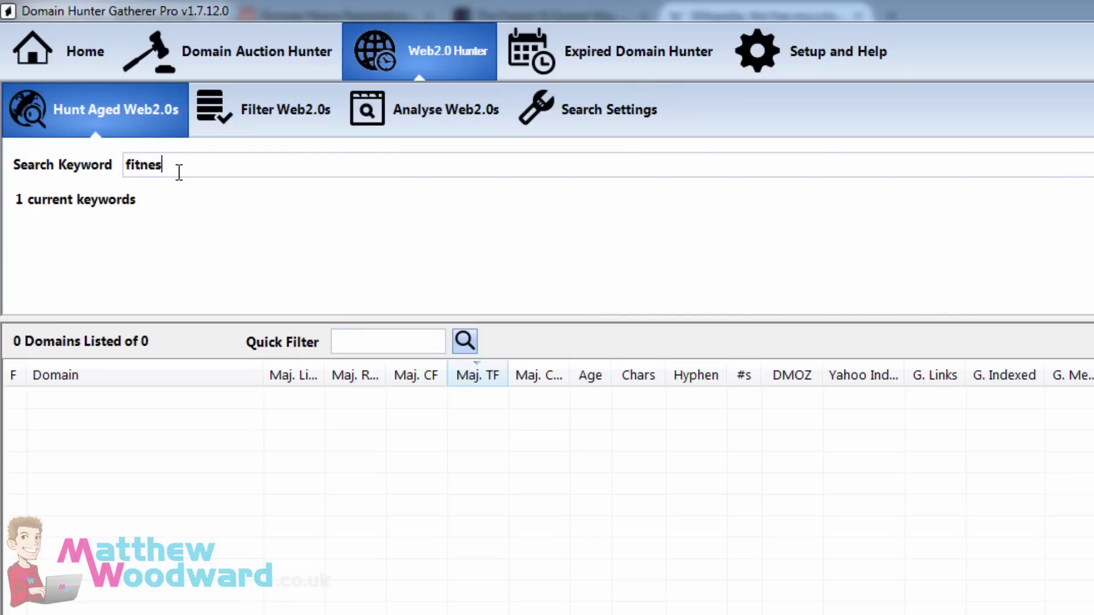
type("th,yoga")
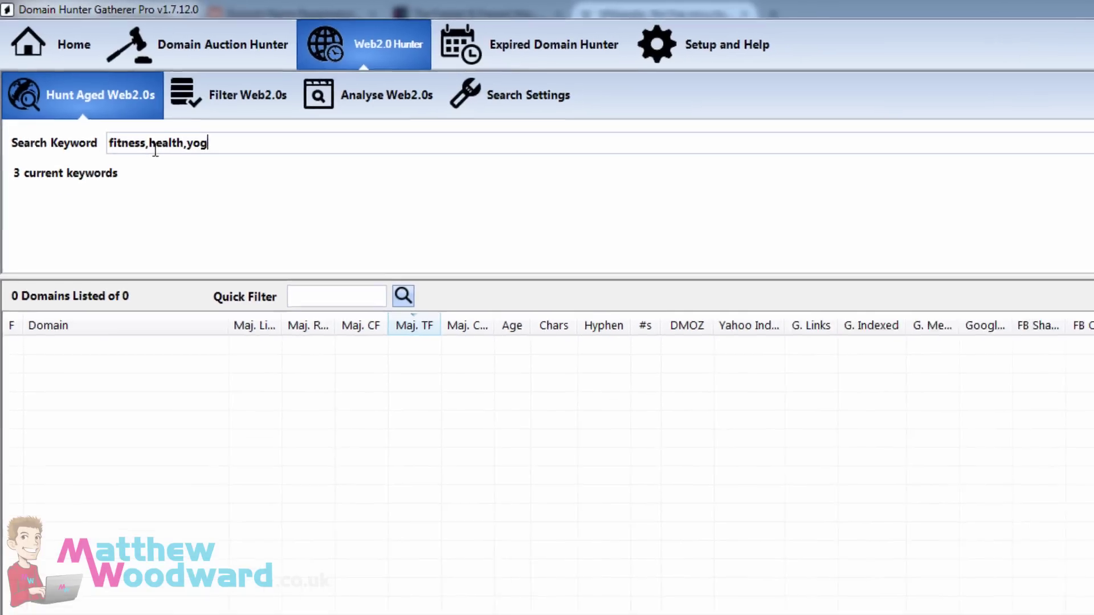
left_click(768, 91)
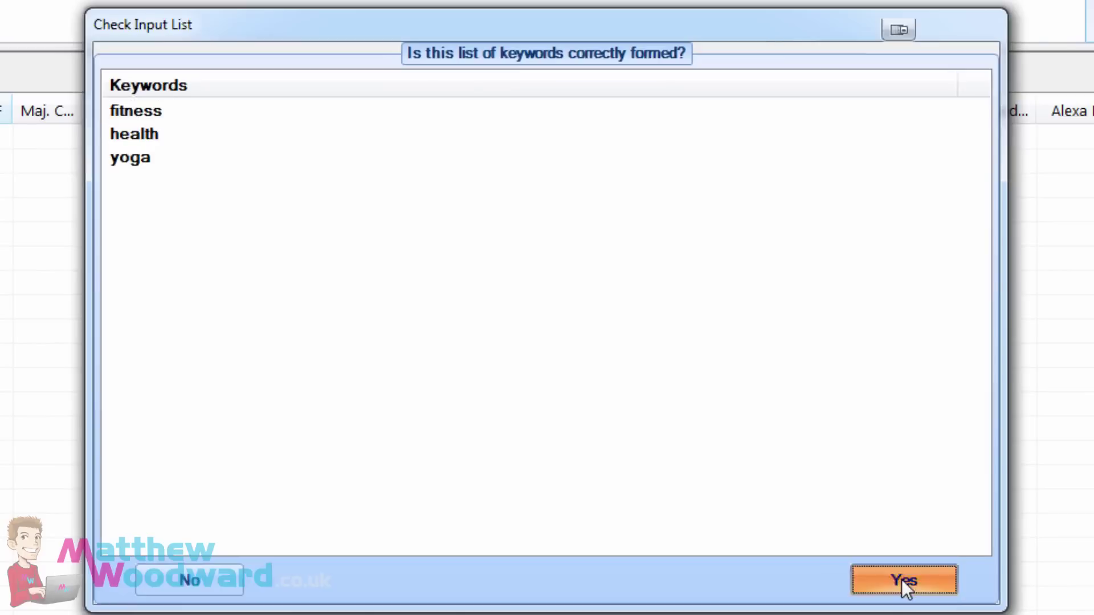
left_click(844, 534)
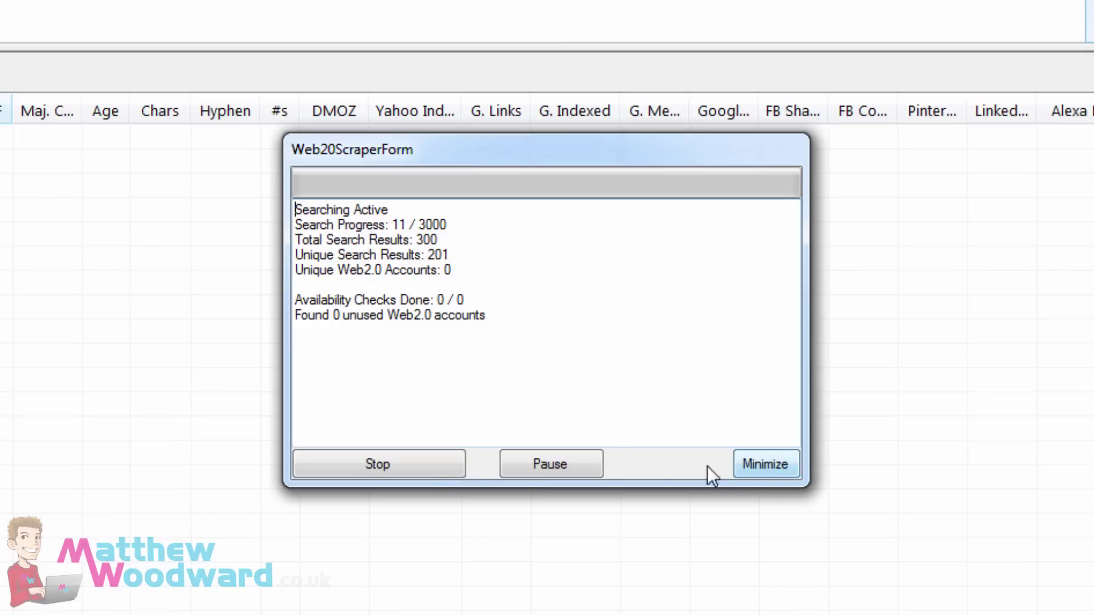
left_click(426, 468)
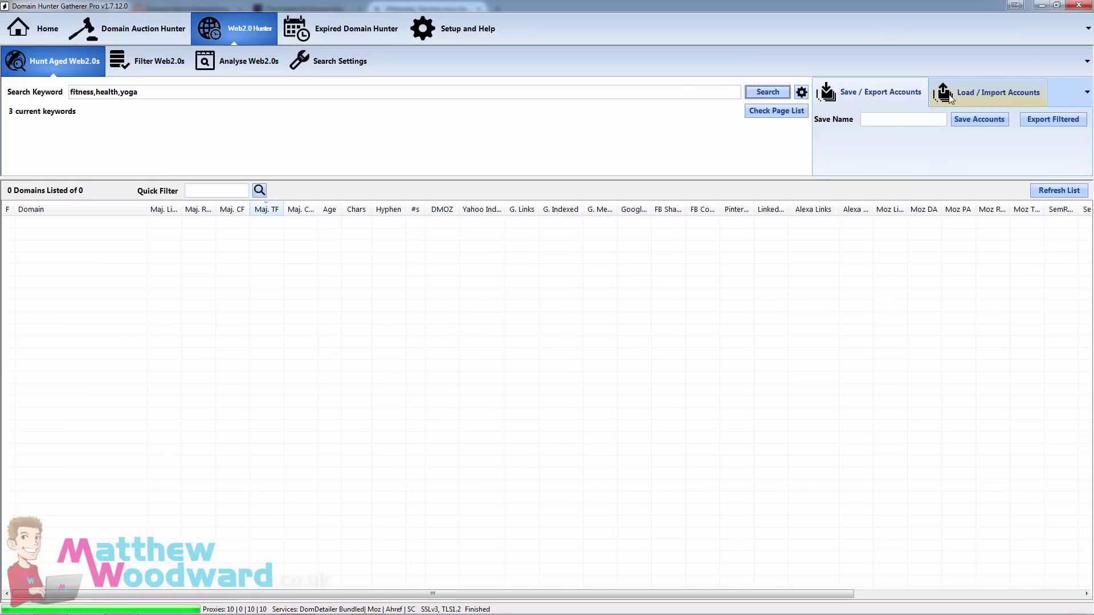
- Load the saved Web2.0 account list agedweb2-fitness
left_click(951, 98)
left_click(917, 120)
left_click(918, 135)
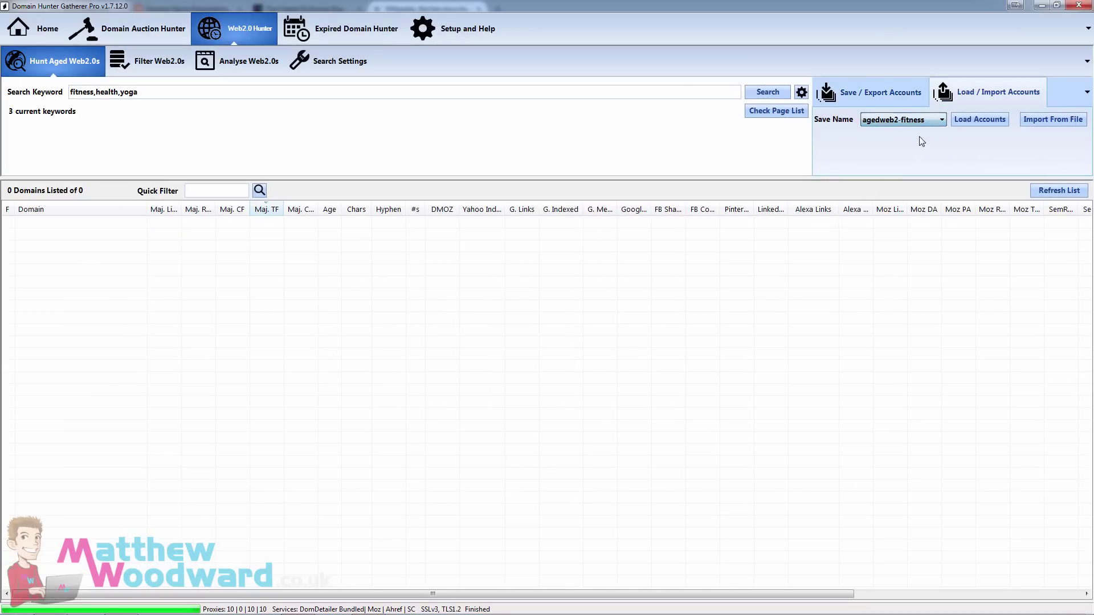
left_click(972, 121)
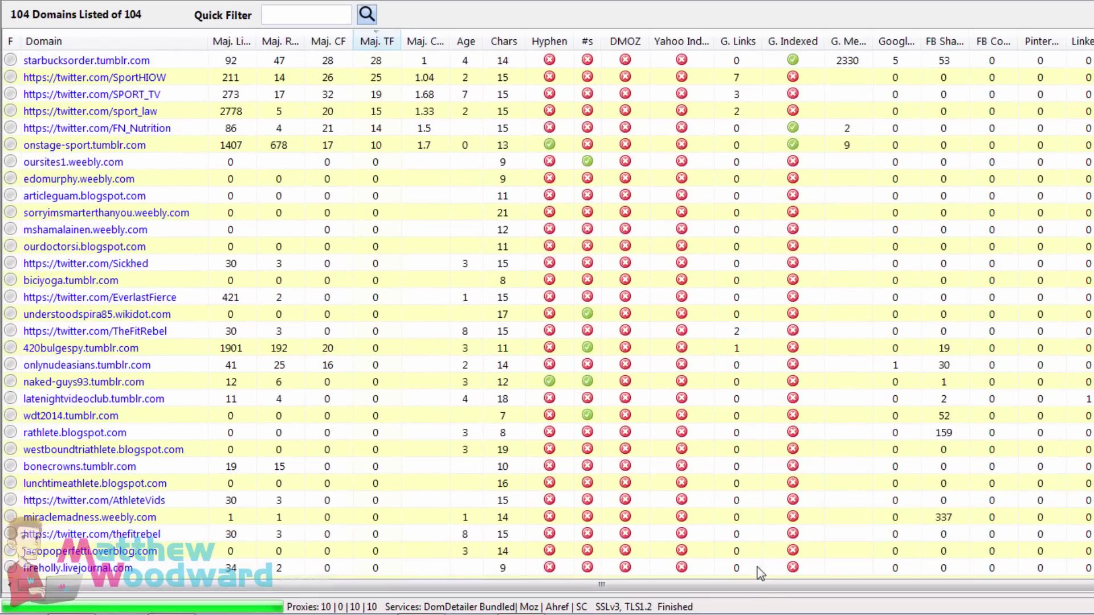
- Review the metrics of the loaded Web2.0 accounts and sort them by Majestic Citation Flow, highest first
left_click_drag(762, 585, 1036, 578)
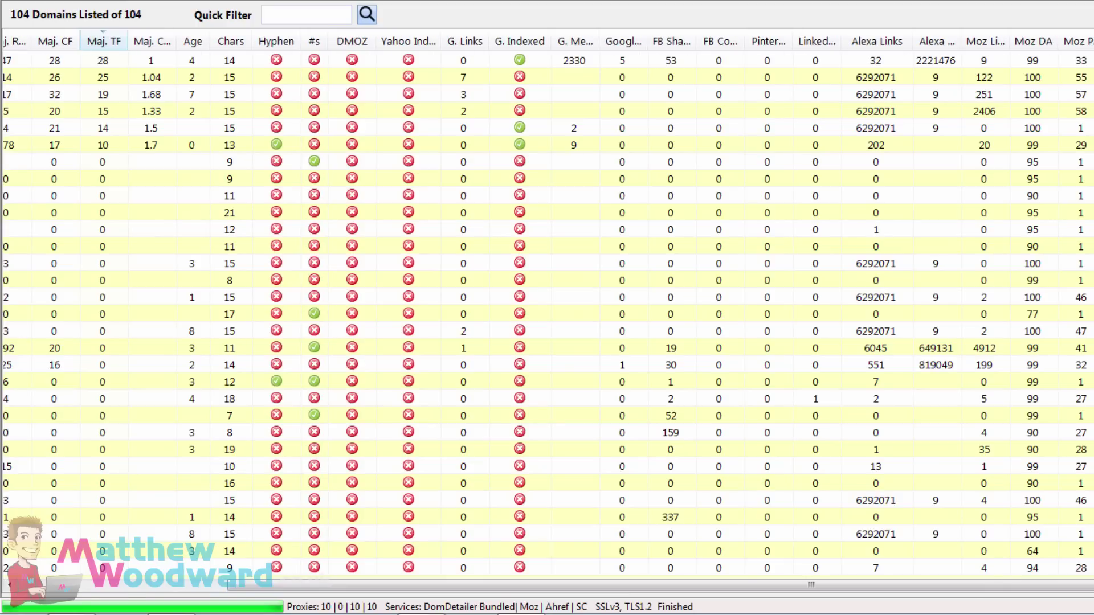
left_click_drag(938, 589, 660, 609)
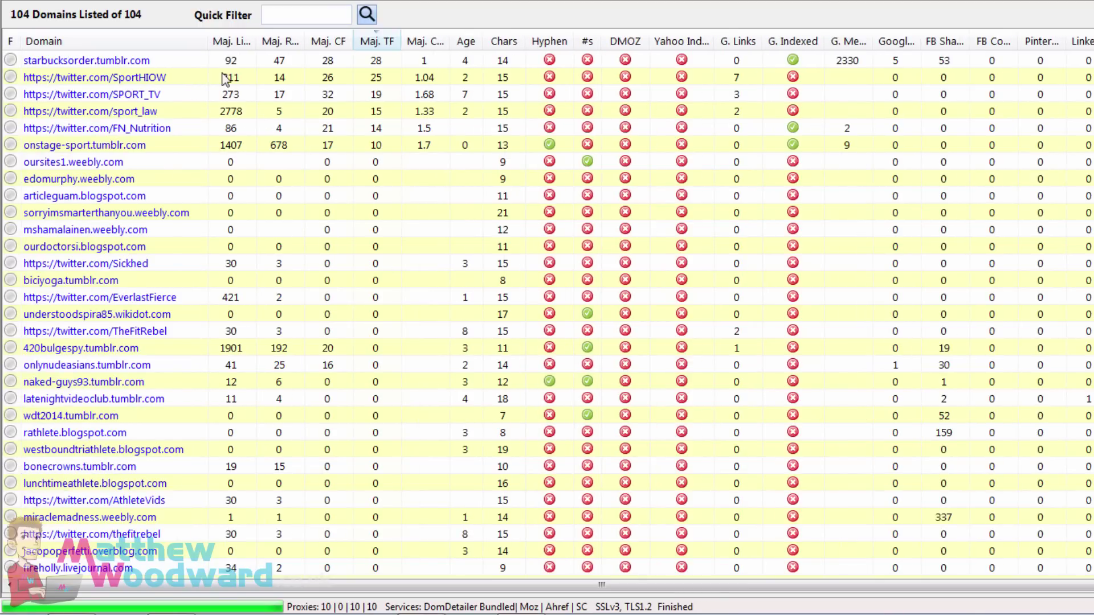
left_click(331, 44)
left_click(331, 43)
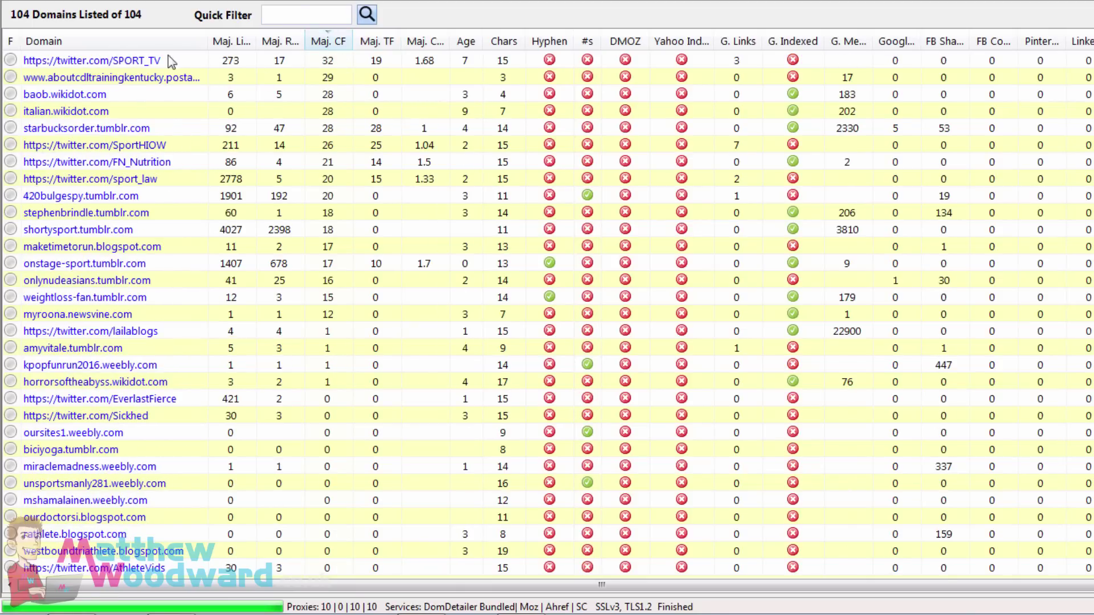
left_click(143, 90)
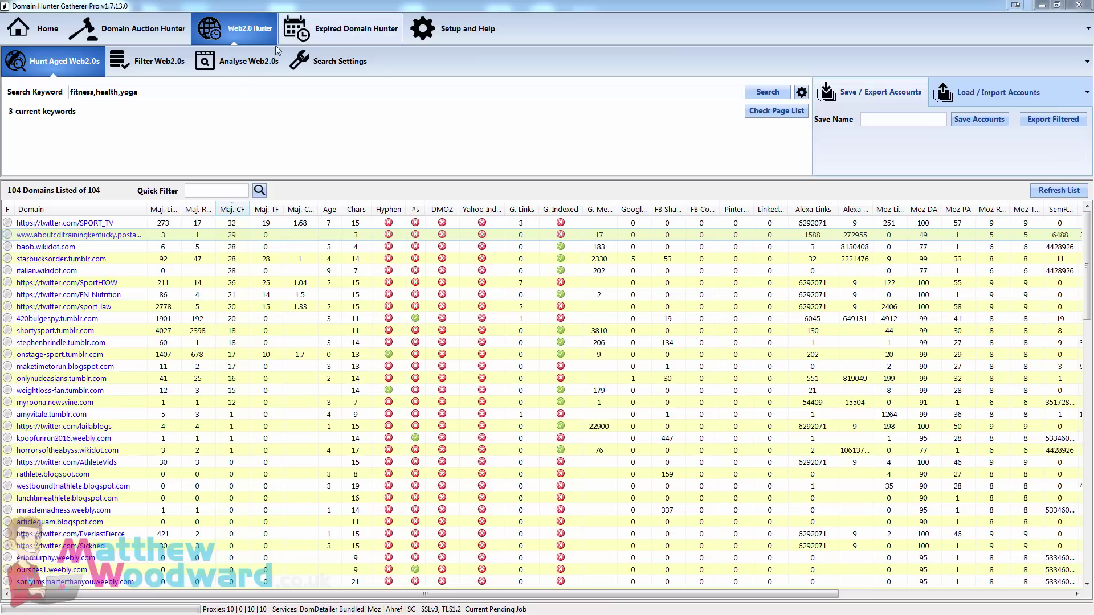
- Load the saved domain list muscle in the Expired Domain Hunter
left_click(305, 35)
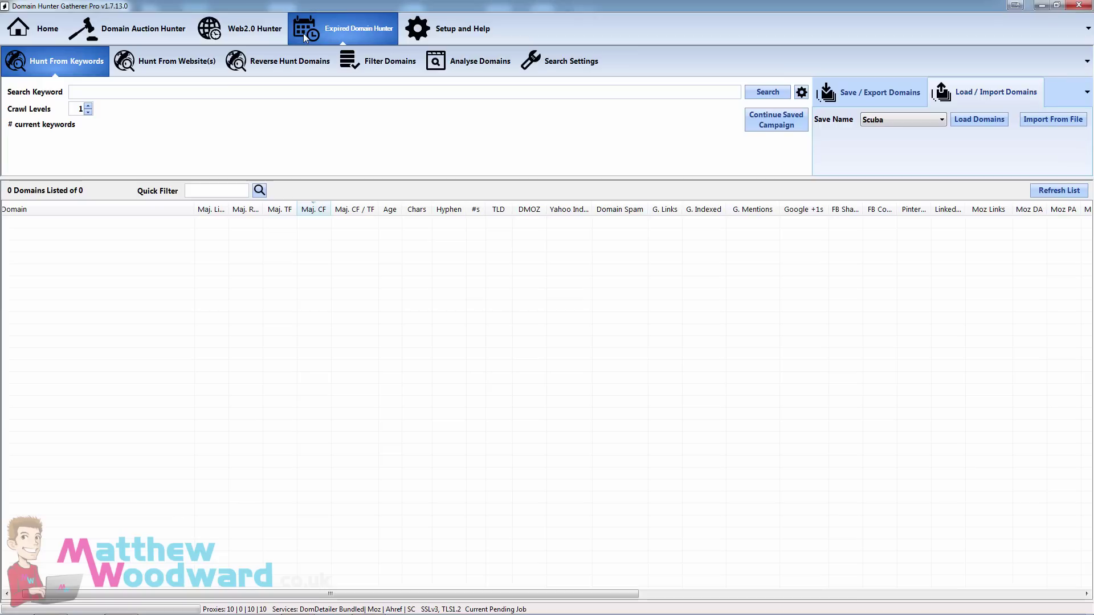
left_click(891, 122)
left_click(899, 194)
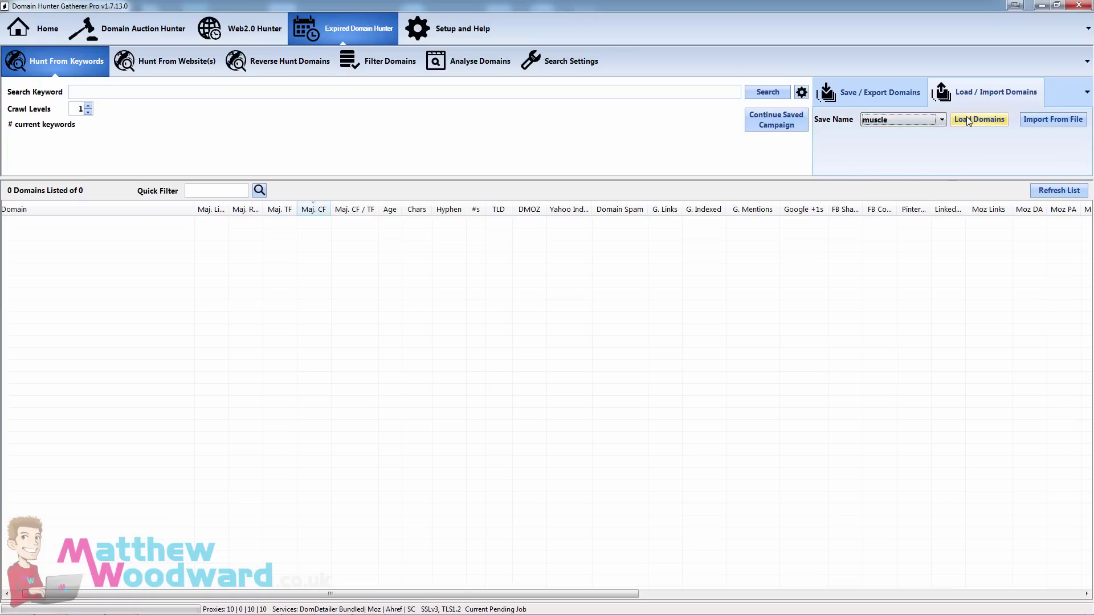
left_click(969, 119)
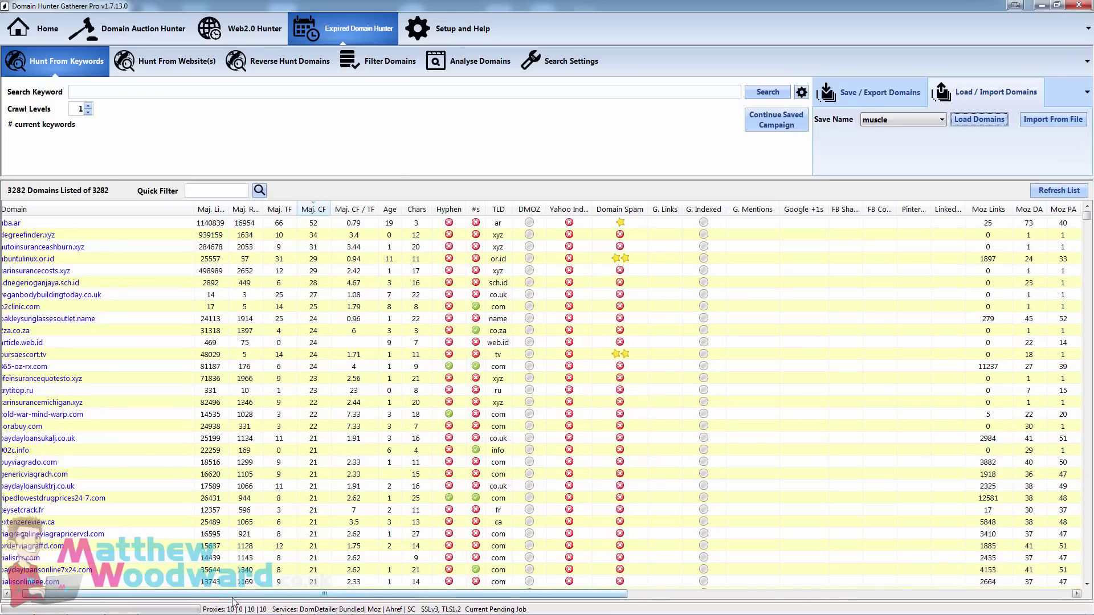
- Sort the expired domains by SemRush Traffic, highest first, and return to the domain names
left_click_drag(232, 596, 223, 595)
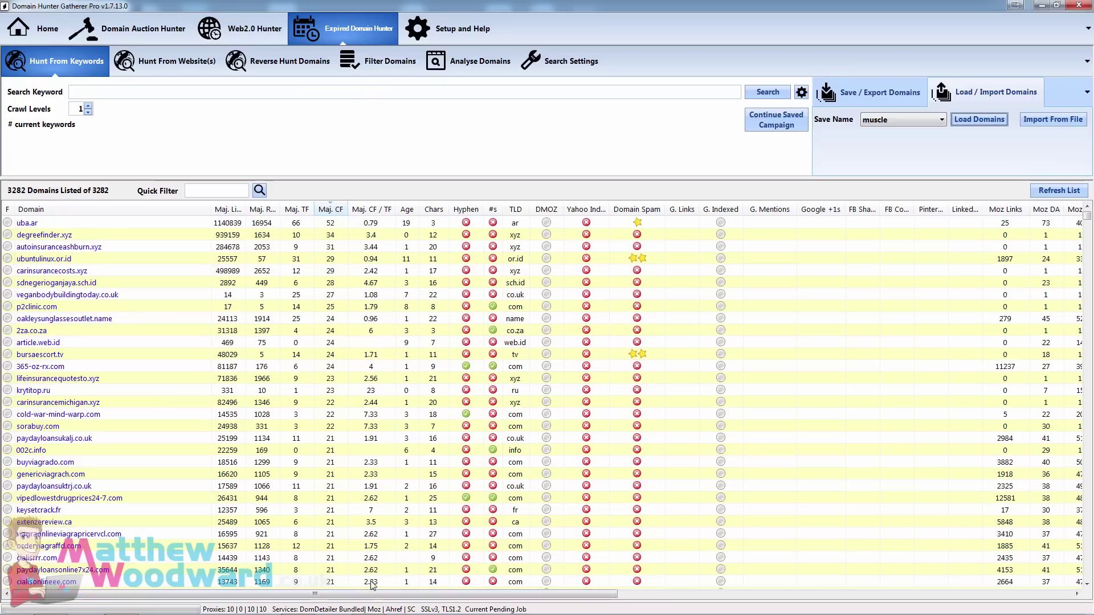
left_click_drag(369, 594, 835, 579)
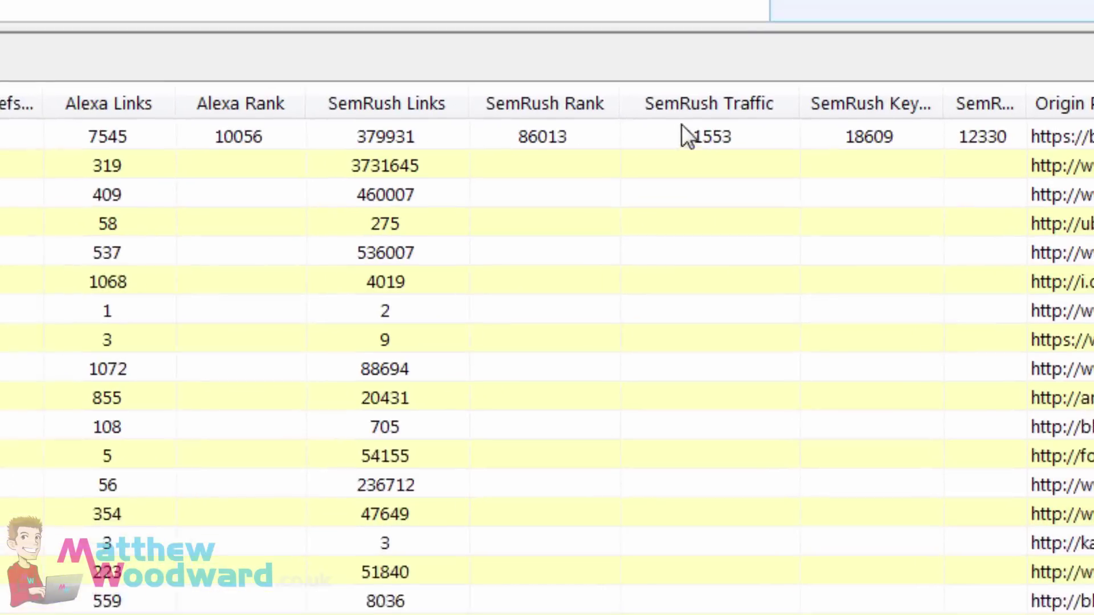
left_click(719, 113)
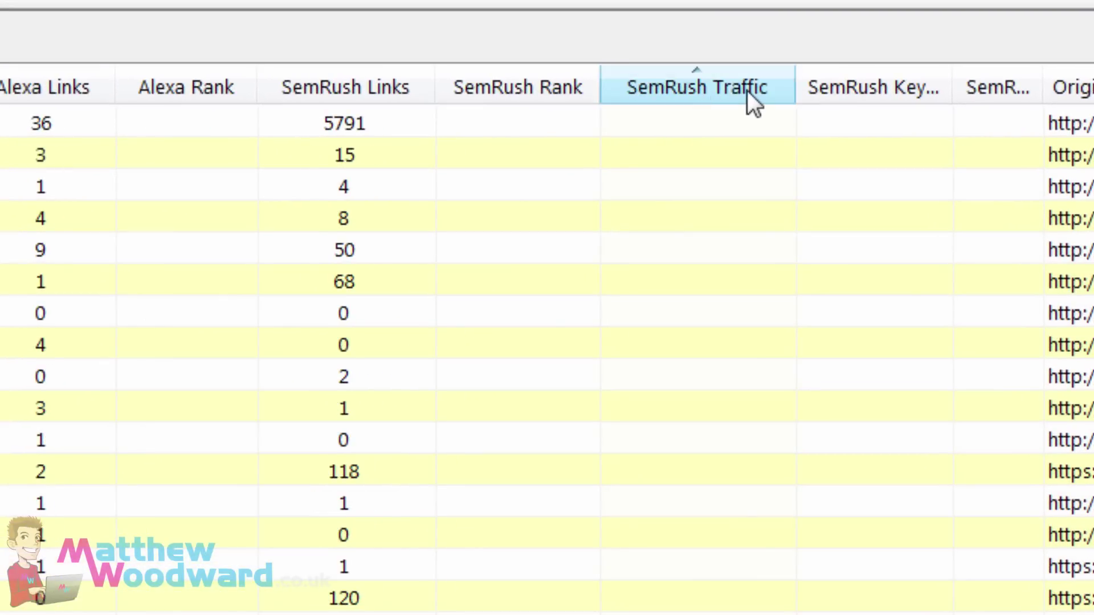
left_click(756, 107)
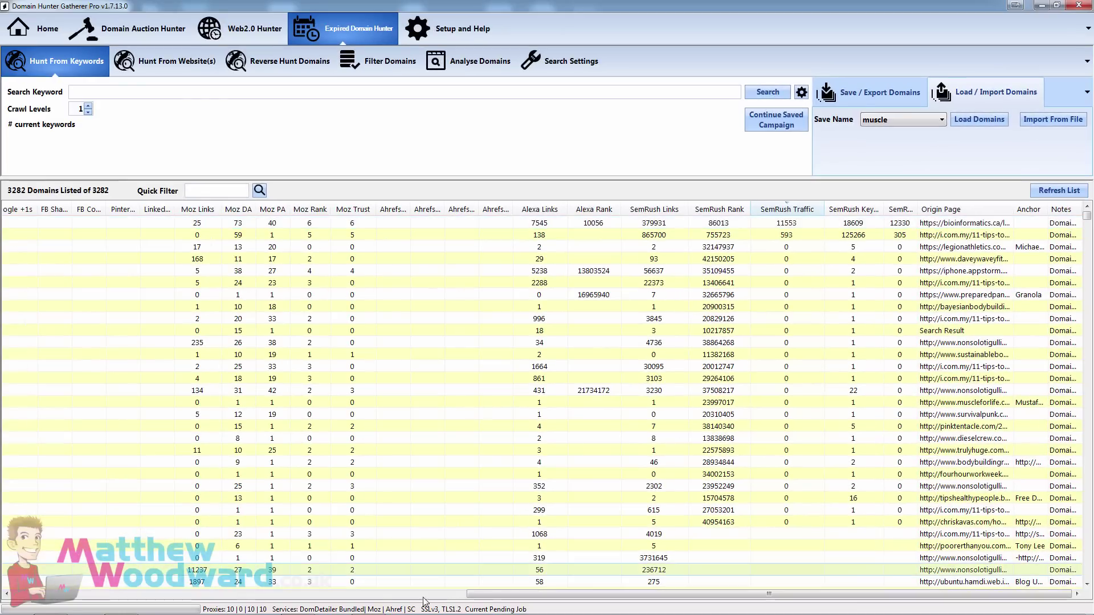
left_click_drag(505, 593, 42, 593)
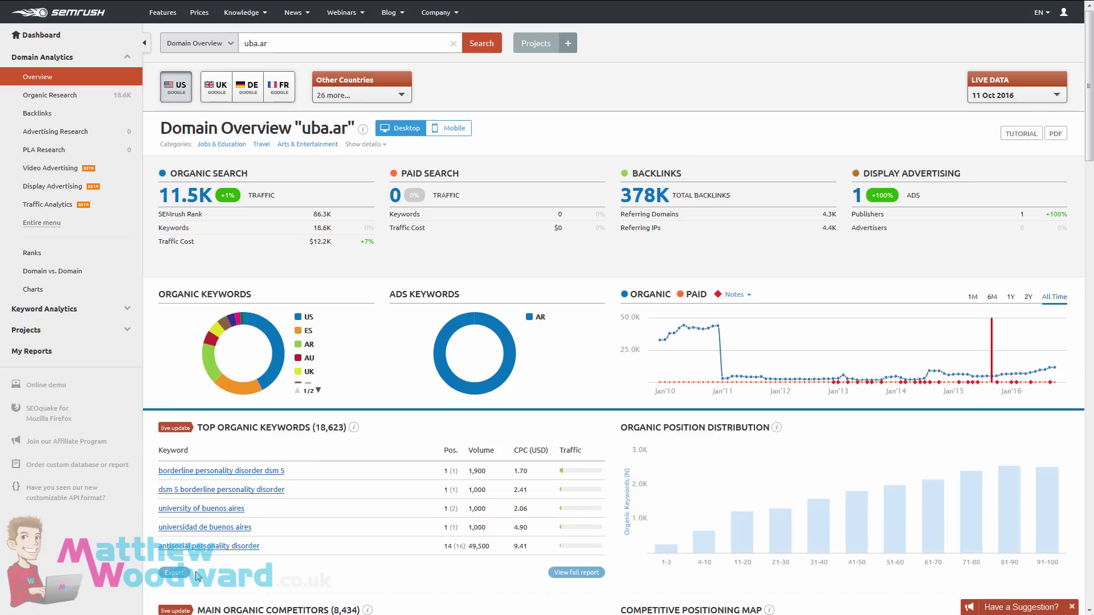
- Open the full organic keyword report for uba.ar in SEMrush and examine its ranking keywords and URLs
left_click(577, 573)
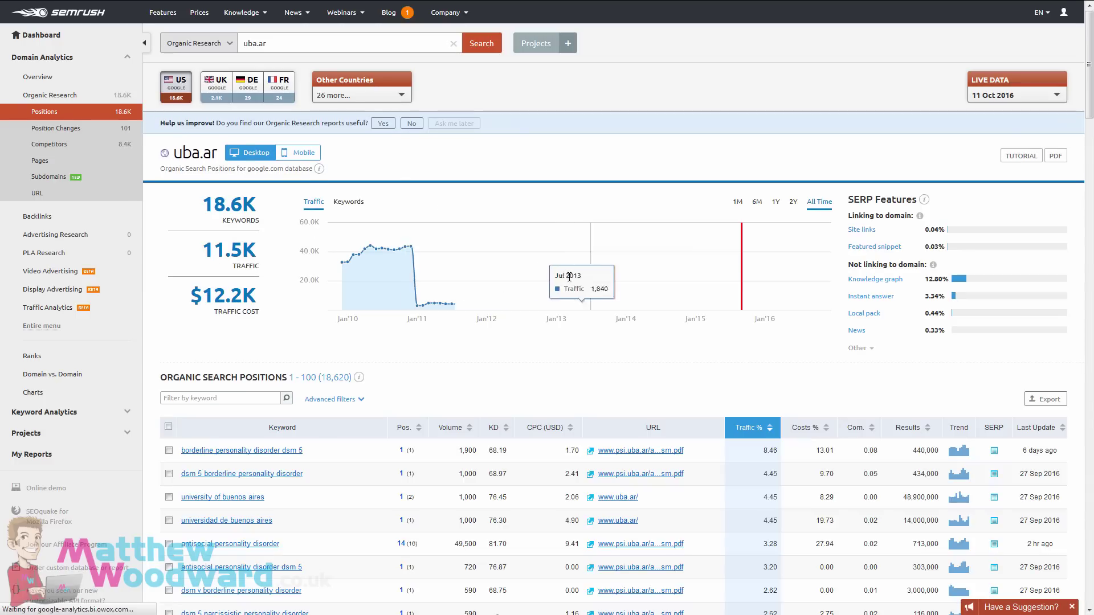
scroll(369, 429, "down", 5)
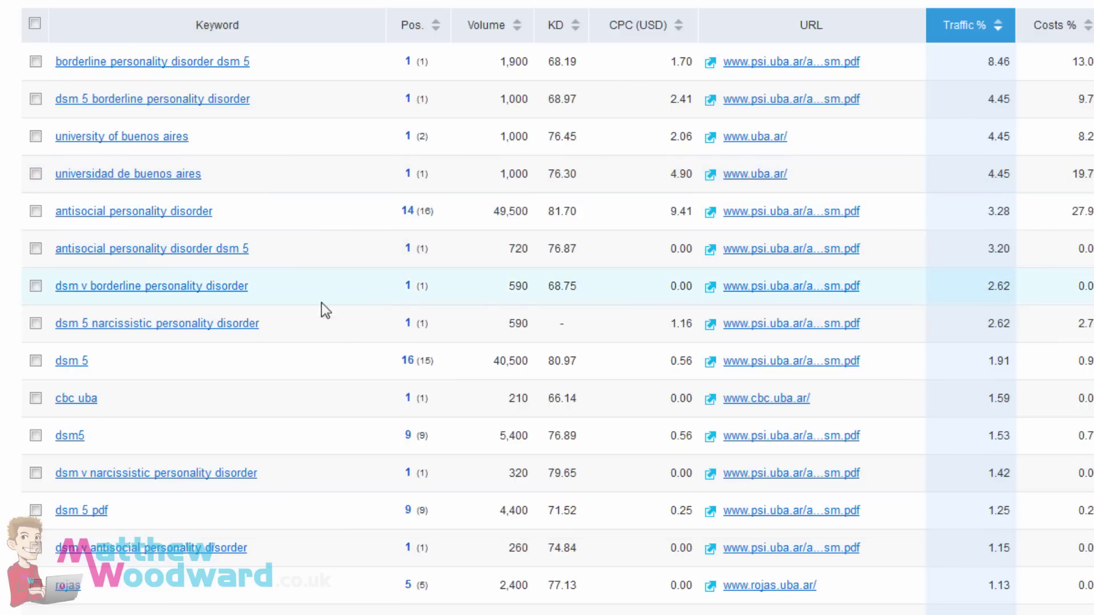
scroll(333, 330, "down", 2)
scroll(333, 331, "down", 2)
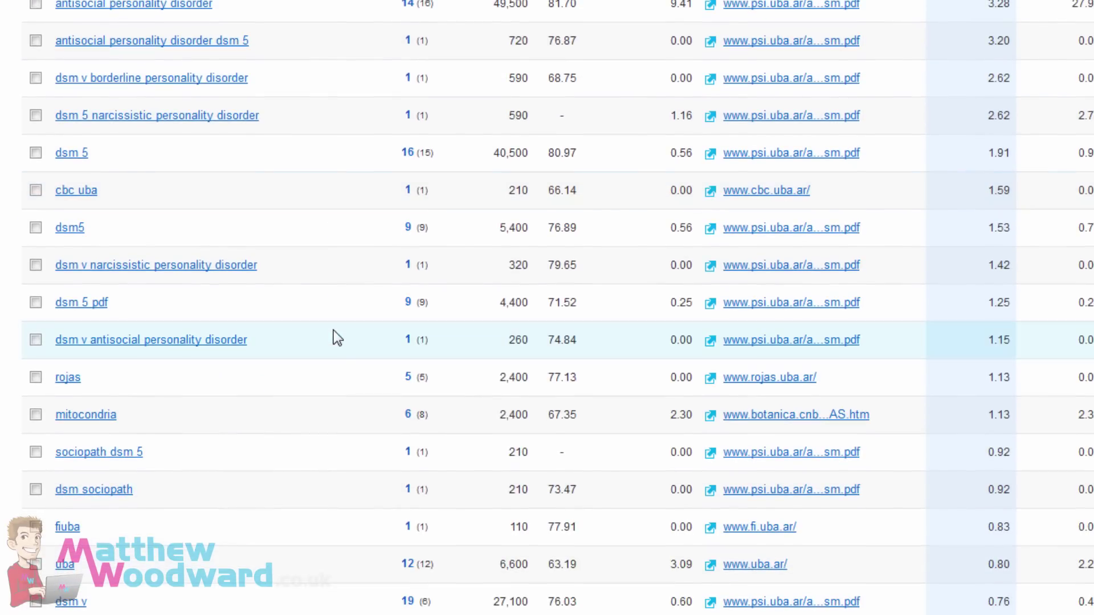
scroll(281, 345, "down", 7)
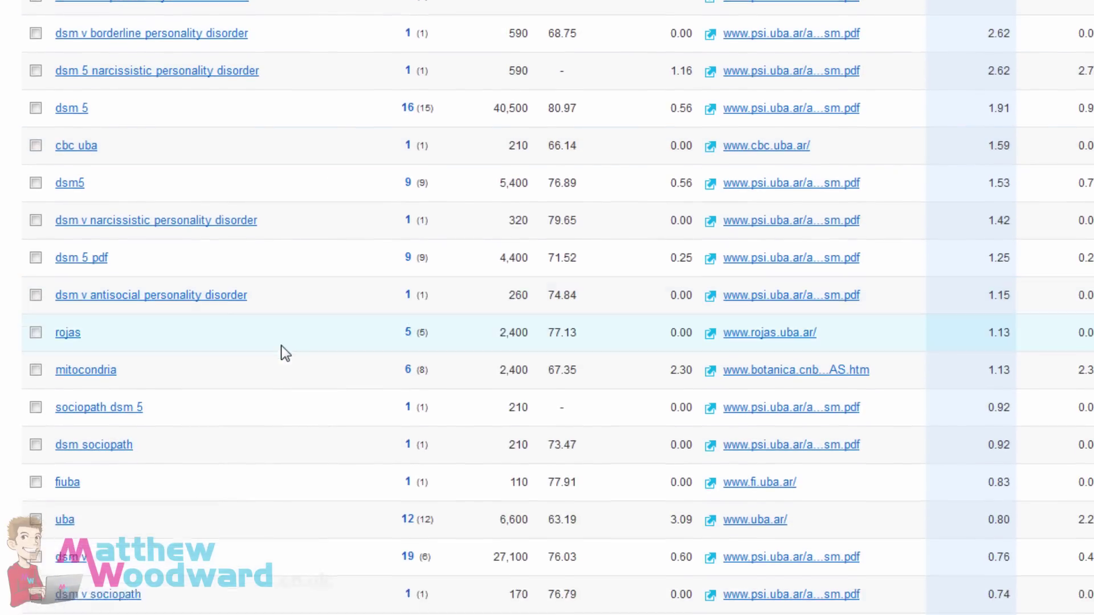
scroll(282, 346, "down", 4)
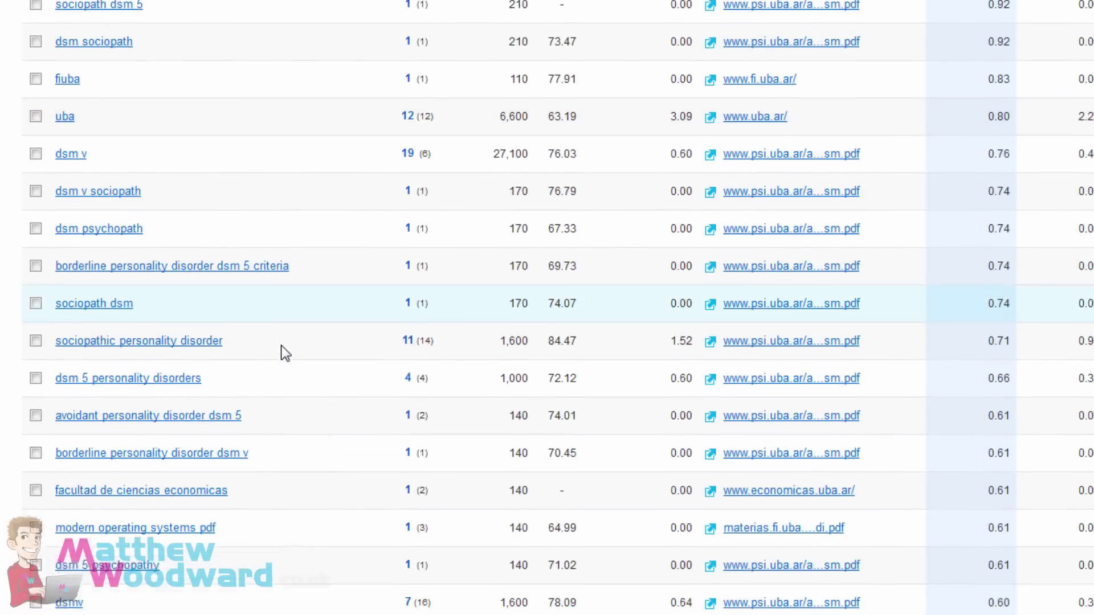
scroll(275, 327, "down", 1)
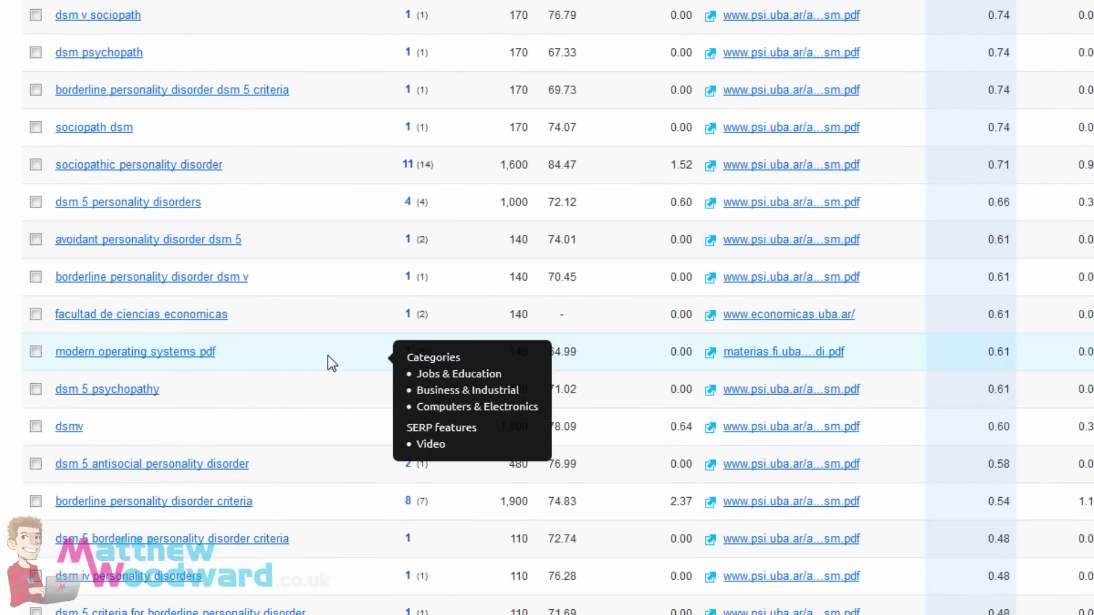
scroll(328, 358, "up", 20)
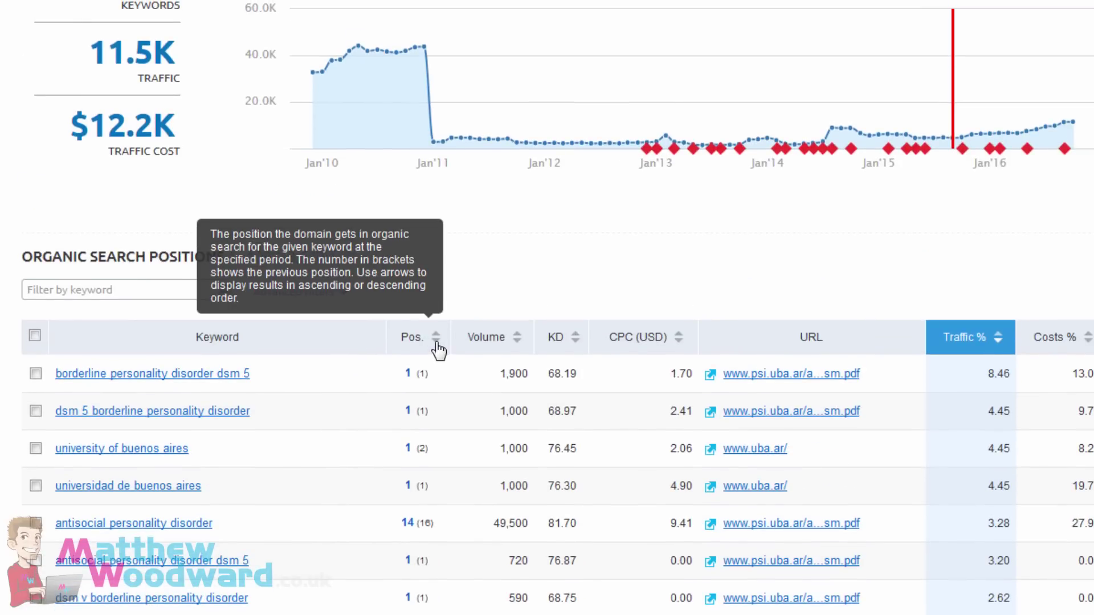
- Sort the organic search positions by ranking position, best first, and examine the top-ranked keywords and the traffic estimate
left_click(437, 344)
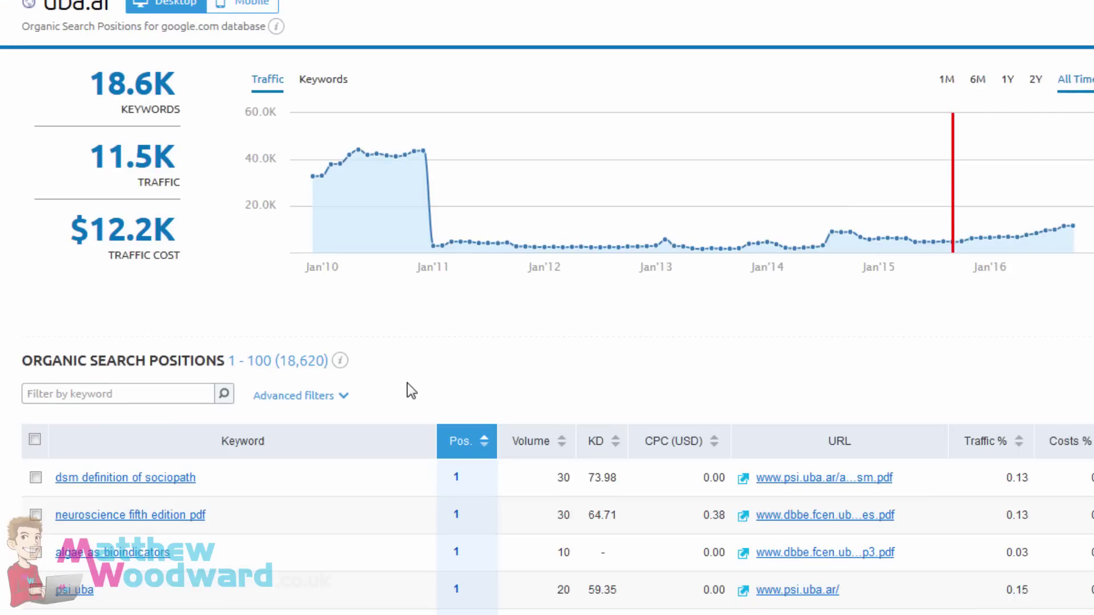
scroll(408, 388, "down", 2)
scroll(409, 390, "down", 8)
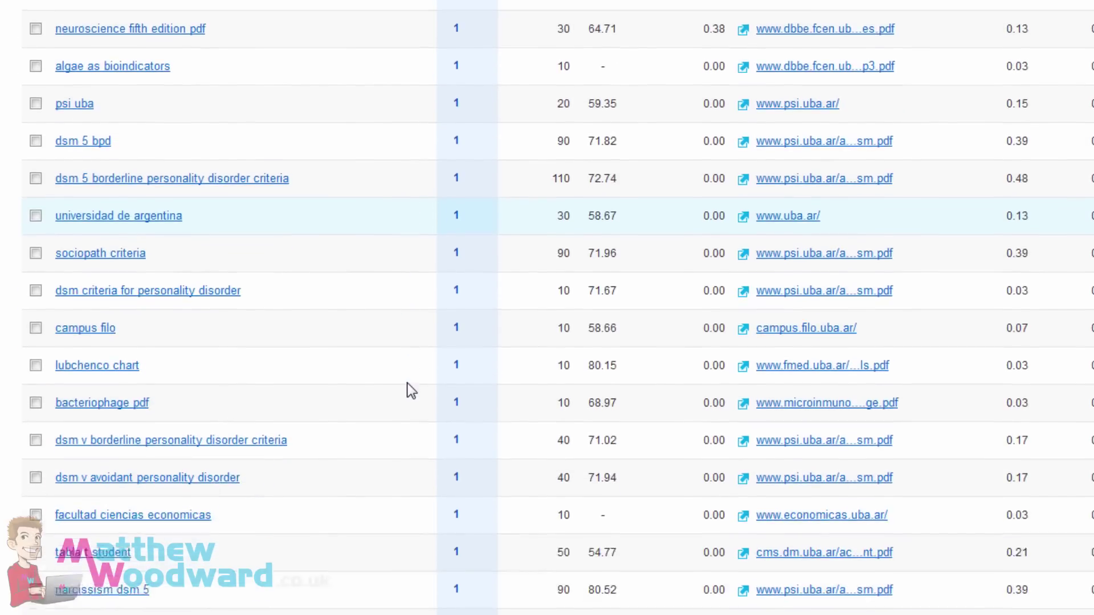
scroll(411, 391, "down", 13)
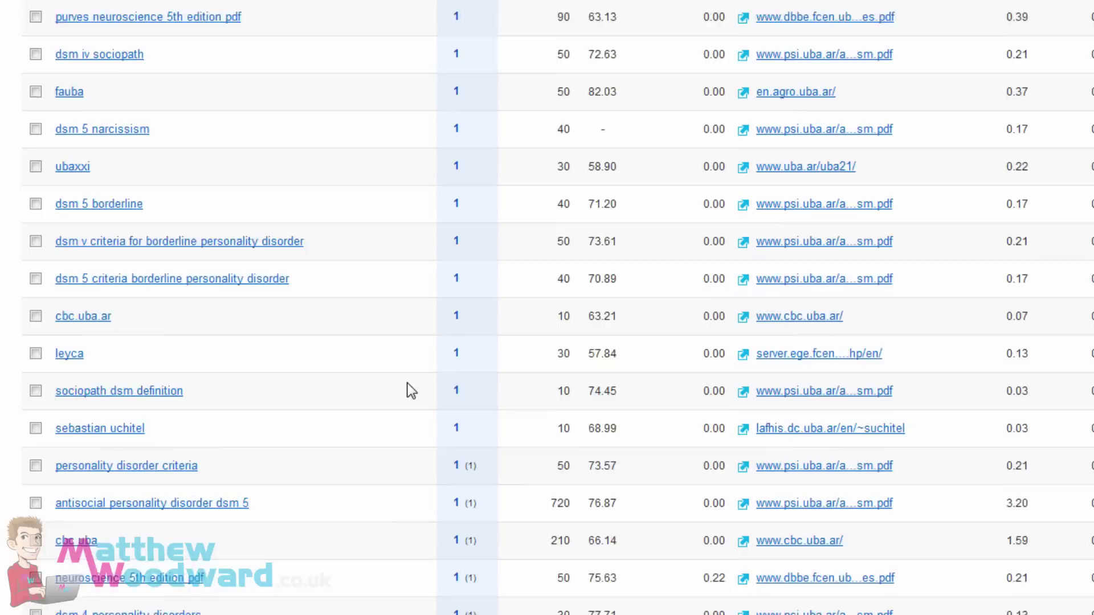
scroll(412, 391, "down", 1)
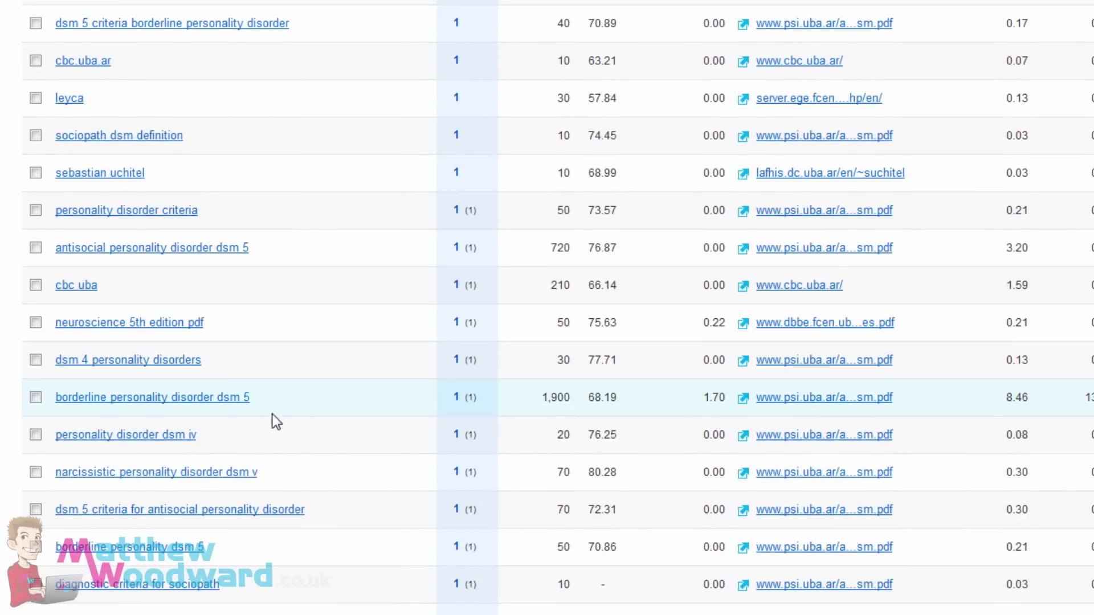
scroll(510, 403, "down", 7)
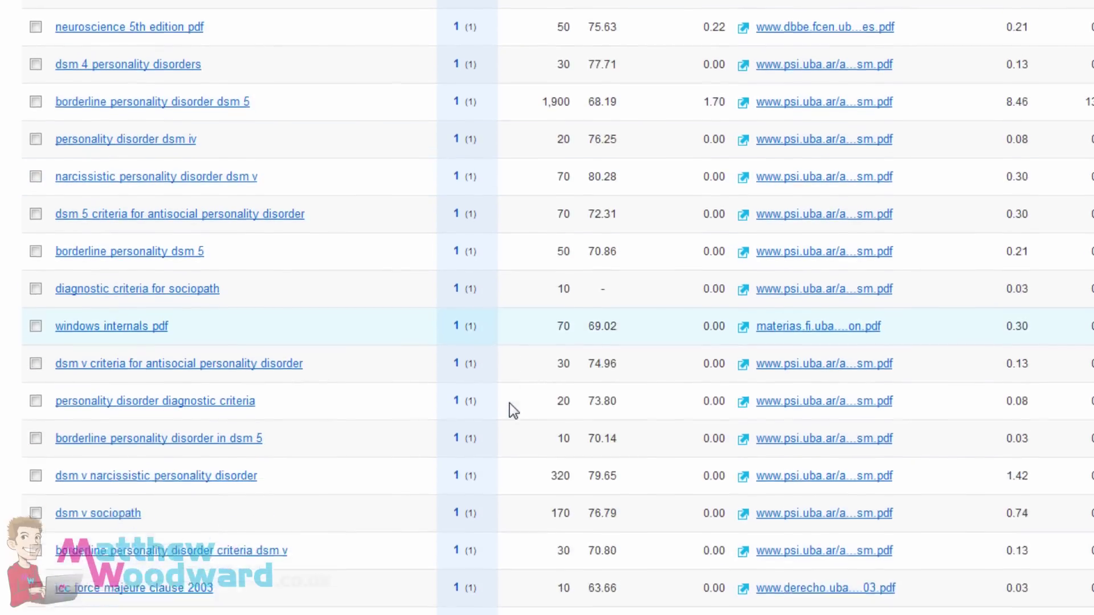
scroll(484, 425, "up", 9)
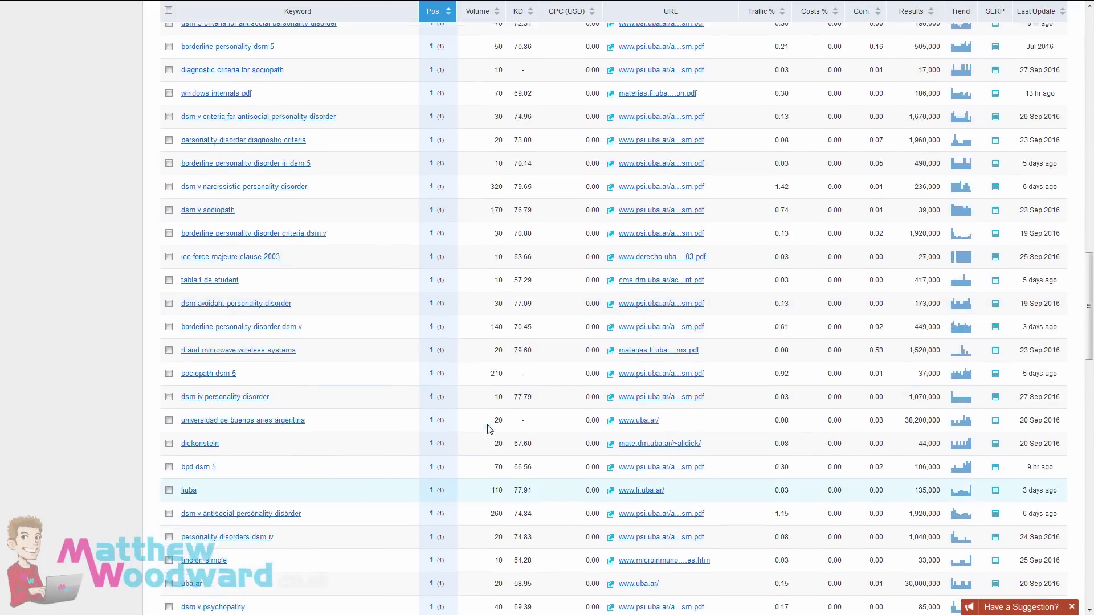
scroll(488, 428, "up", 10)
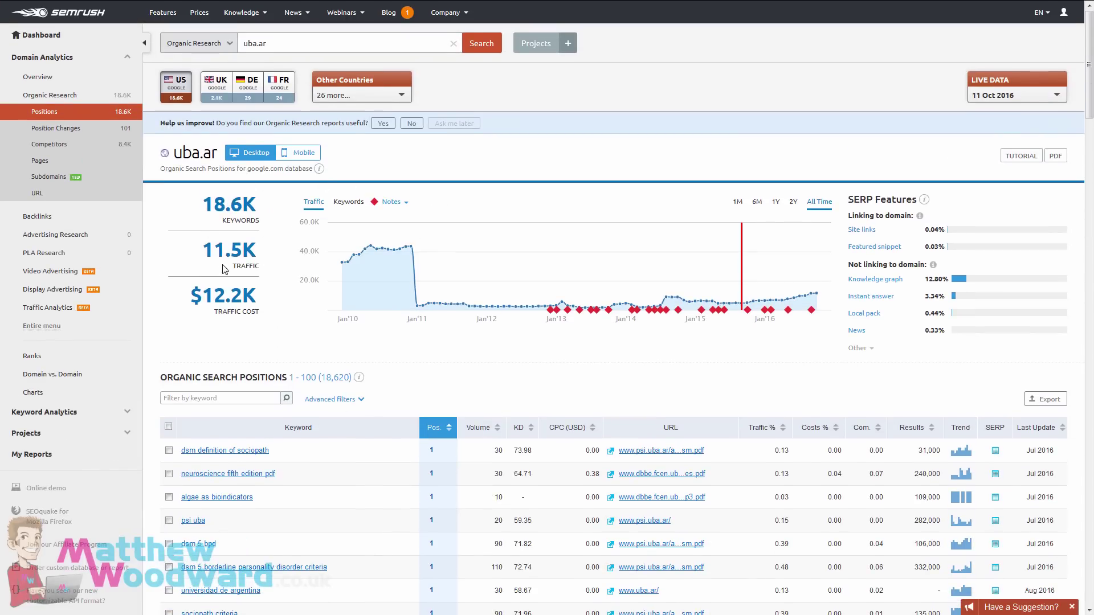
mouse_move(234, 262)
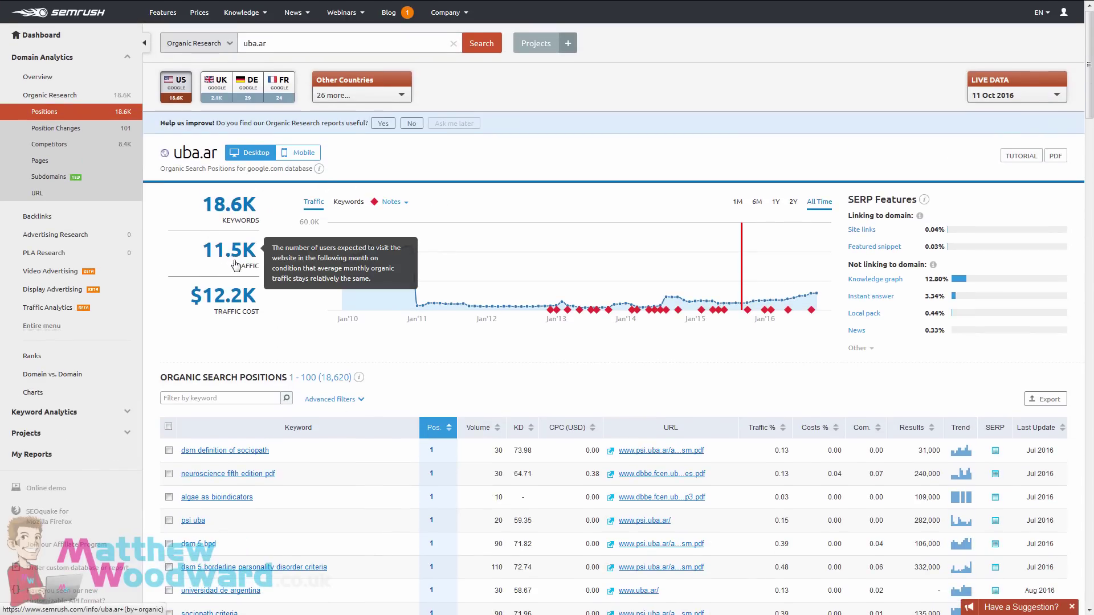
- Switch to Domain Hunter Gatherer Pro and look through the quality checks available for analysing the expired domains
key("alt+Tab")
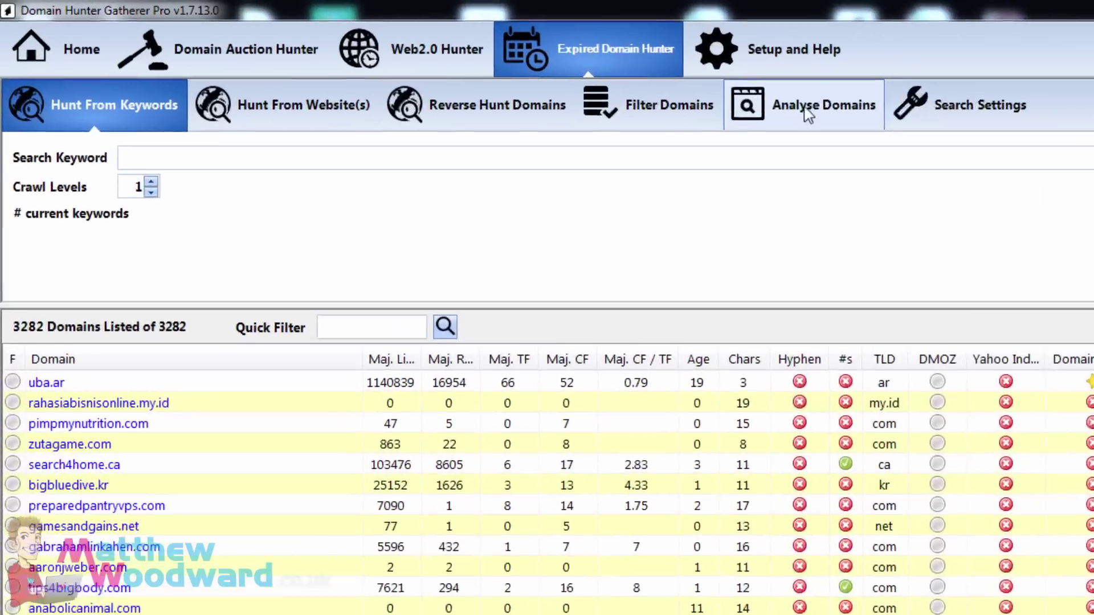
left_click(480, 61)
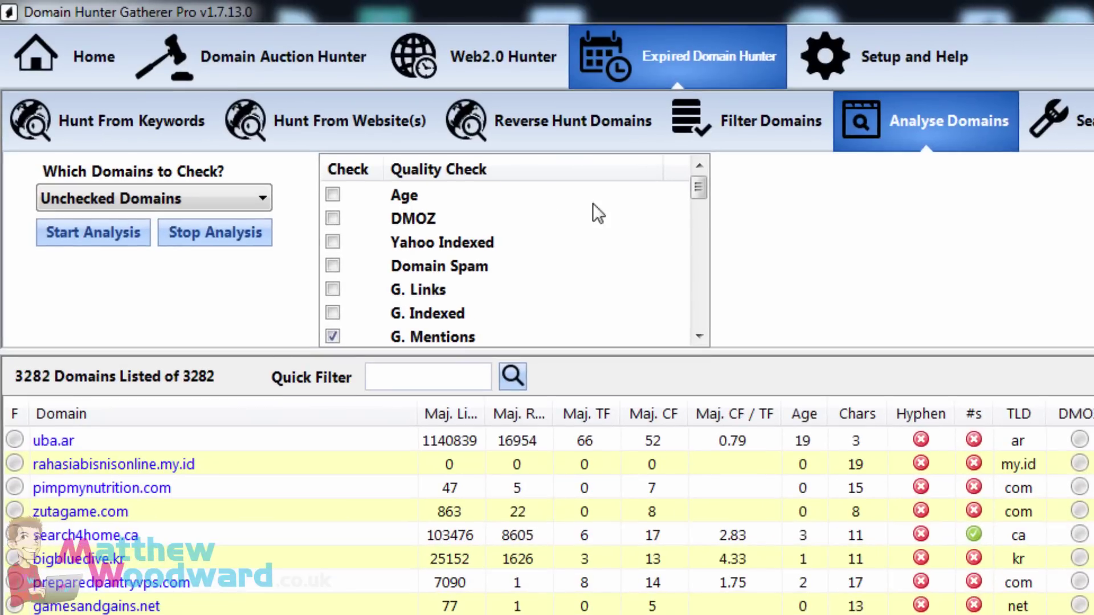
left_click_drag(697, 186, 699, 297)
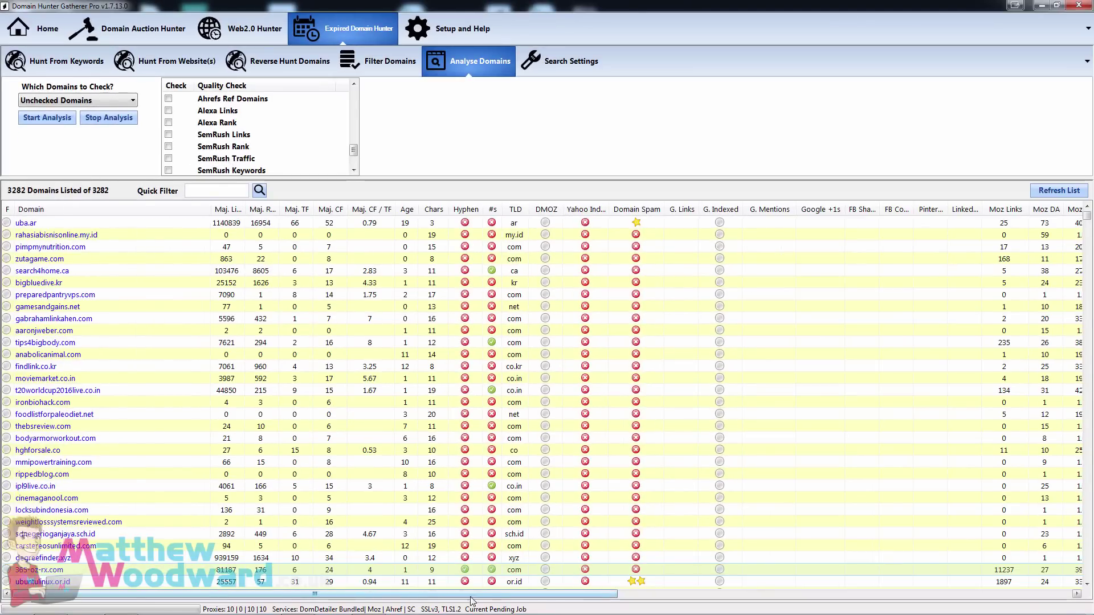
- Examine the Moz, Alexa and SemRush metric columns of the expired domain list and return to the domain names
mouse_move(428, 598)
left_mouse_down()
mouse_move(818, 581)
mouse_move(428, 592)
left_mouse_up()
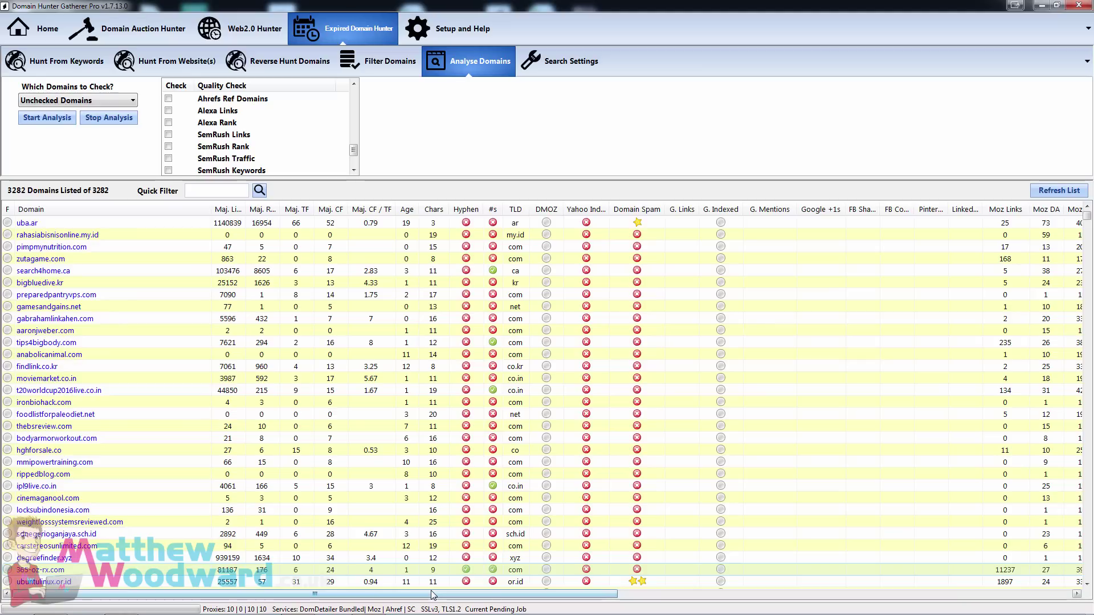
left_click_drag(431, 595, 752, 580)
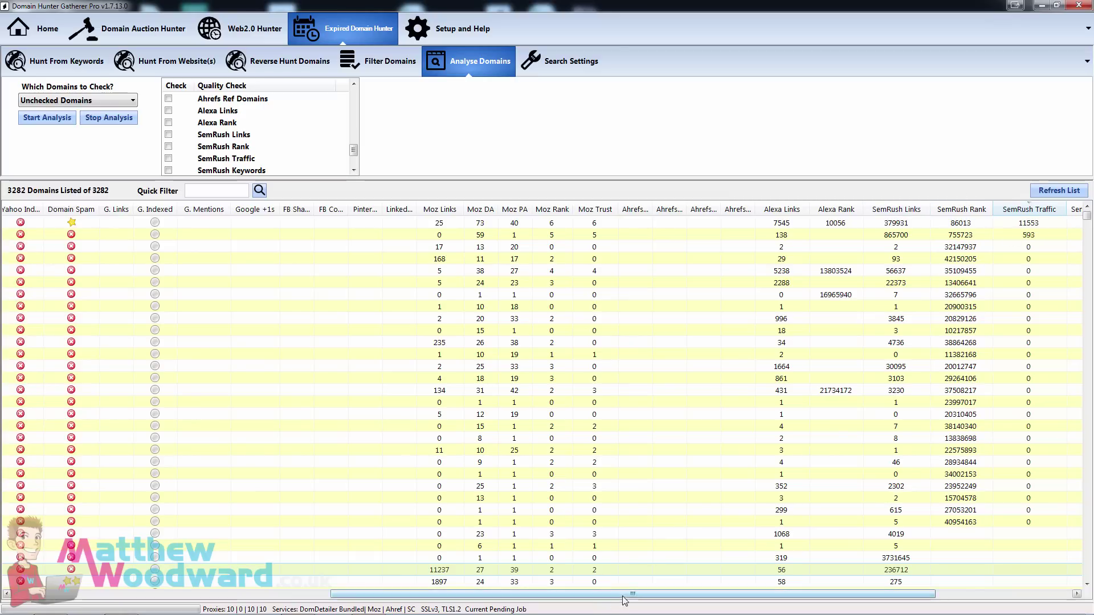
left_click_drag(646, 598, 329, 598)
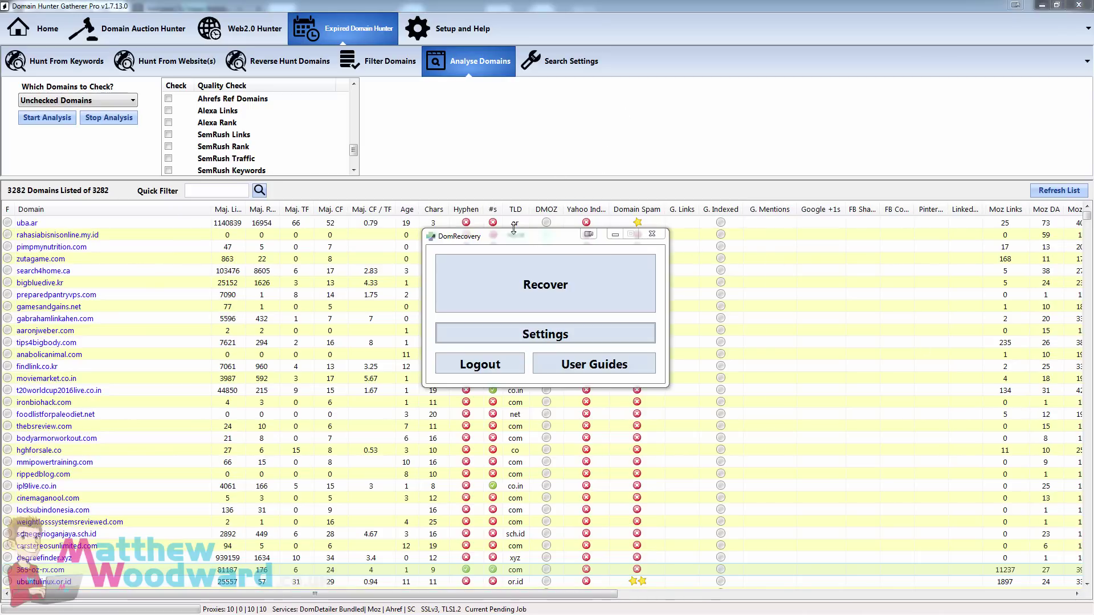
left_click(532, 236)
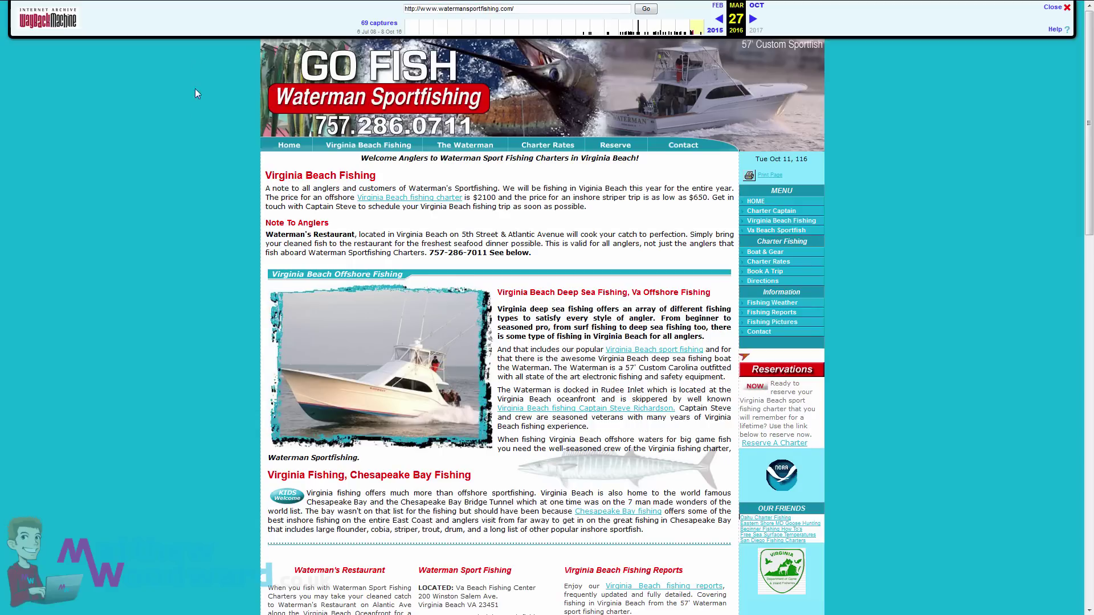
scroll(918, 288, "down", 4)
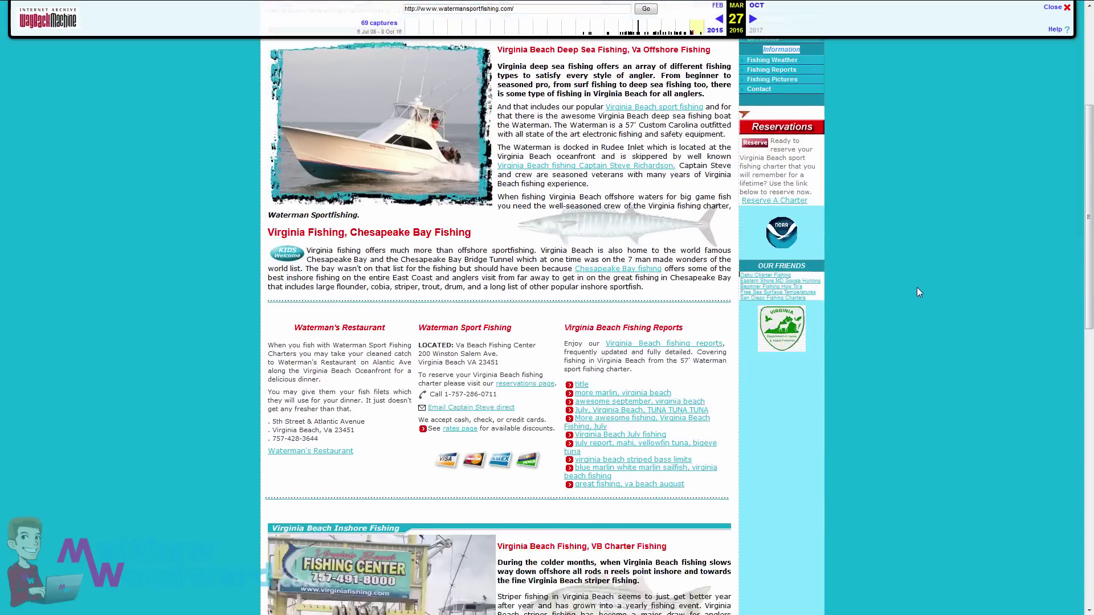
scroll(917, 288, "down", 3)
scroll(911, 332, "up", 7)
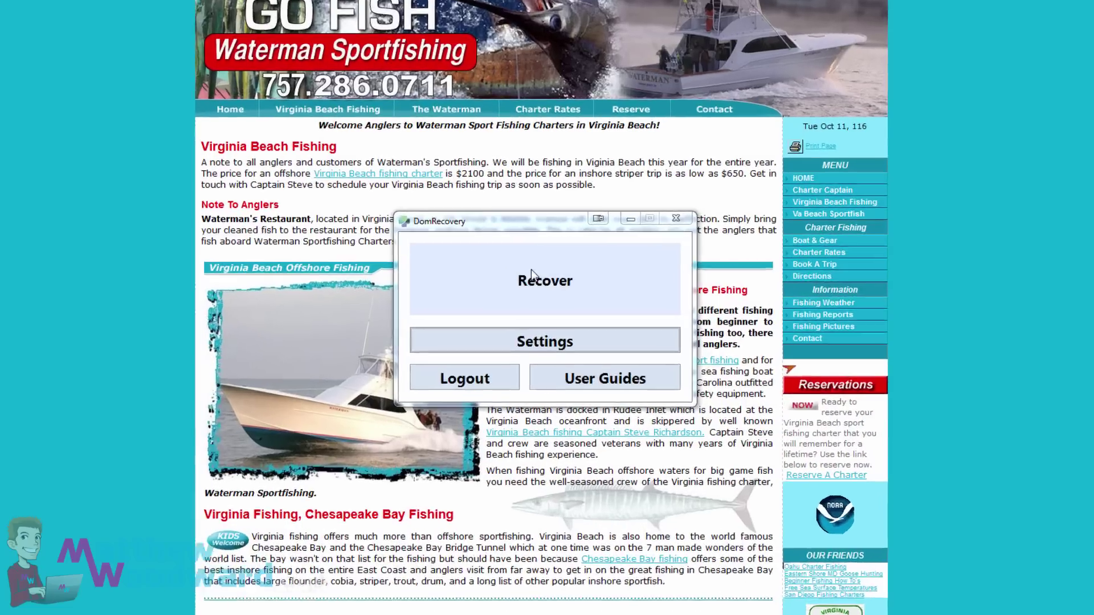
left_click(531, 269)
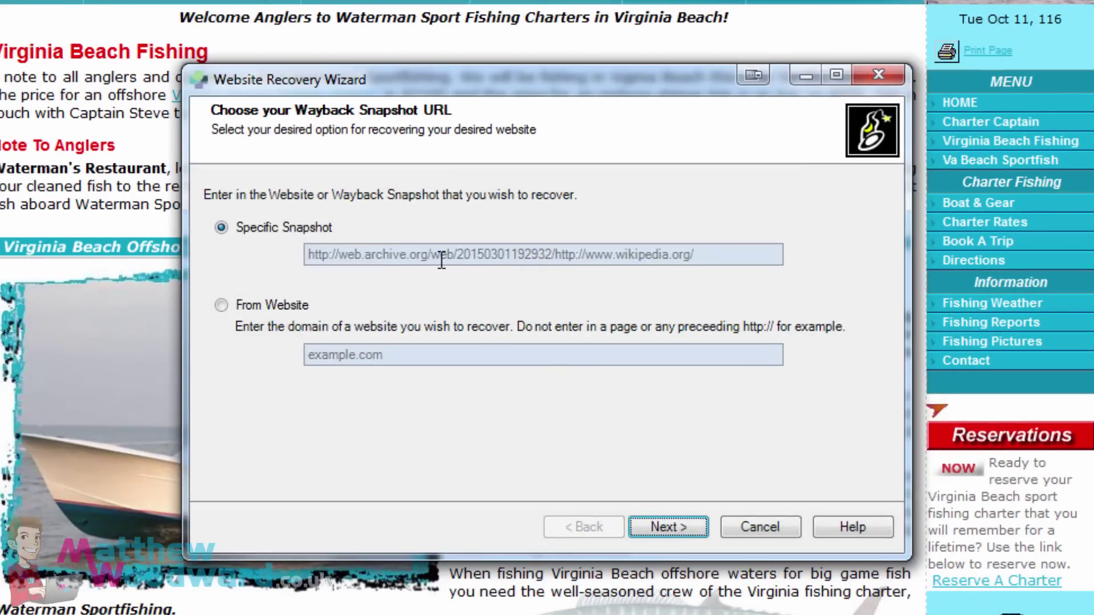
left_click(481, 276)
key("ctrl+v")
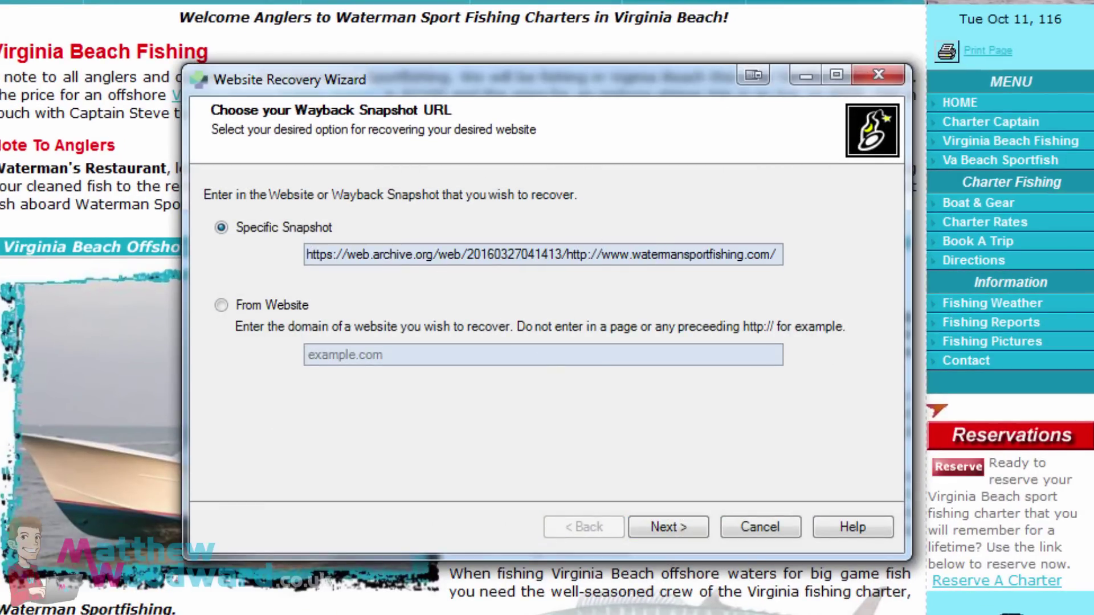
left_click(655, 528)
left_click(660, 521)
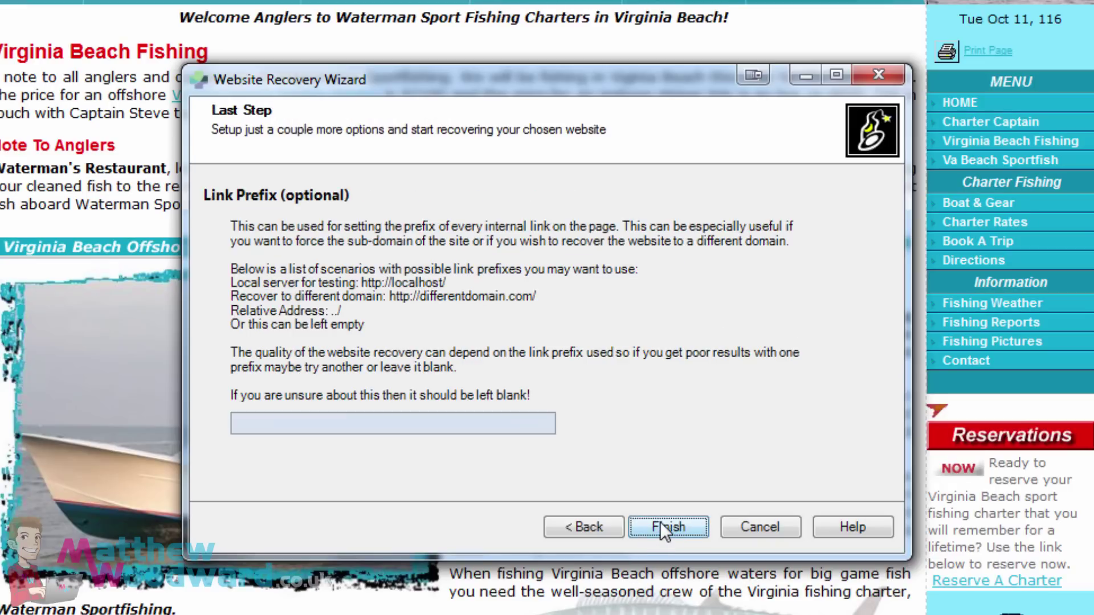
left_click(659, 522)
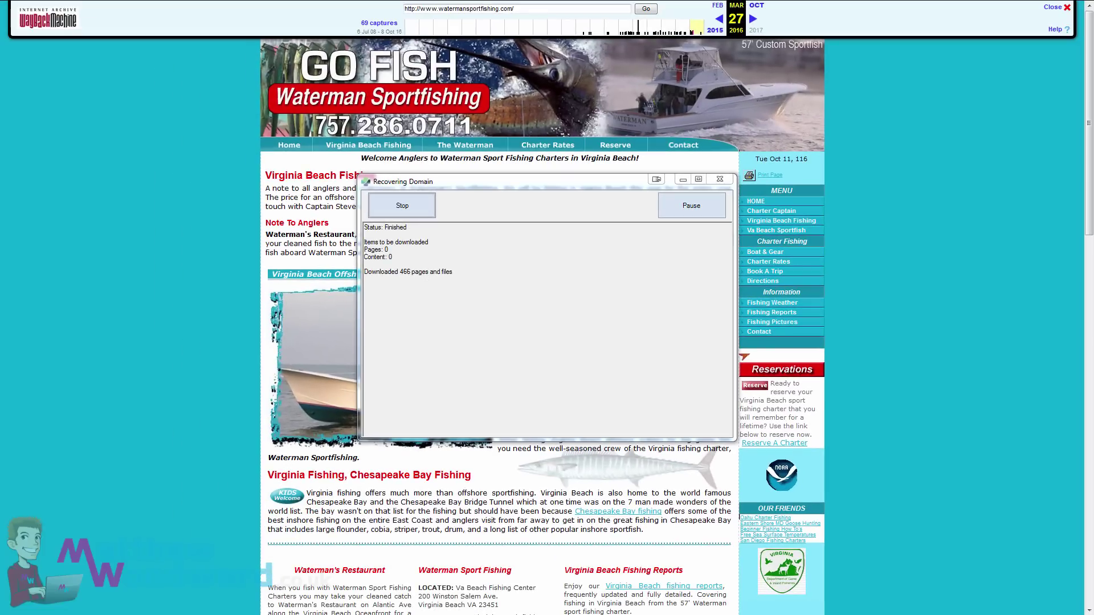
left_click_drag(848, 198, 385, 155)
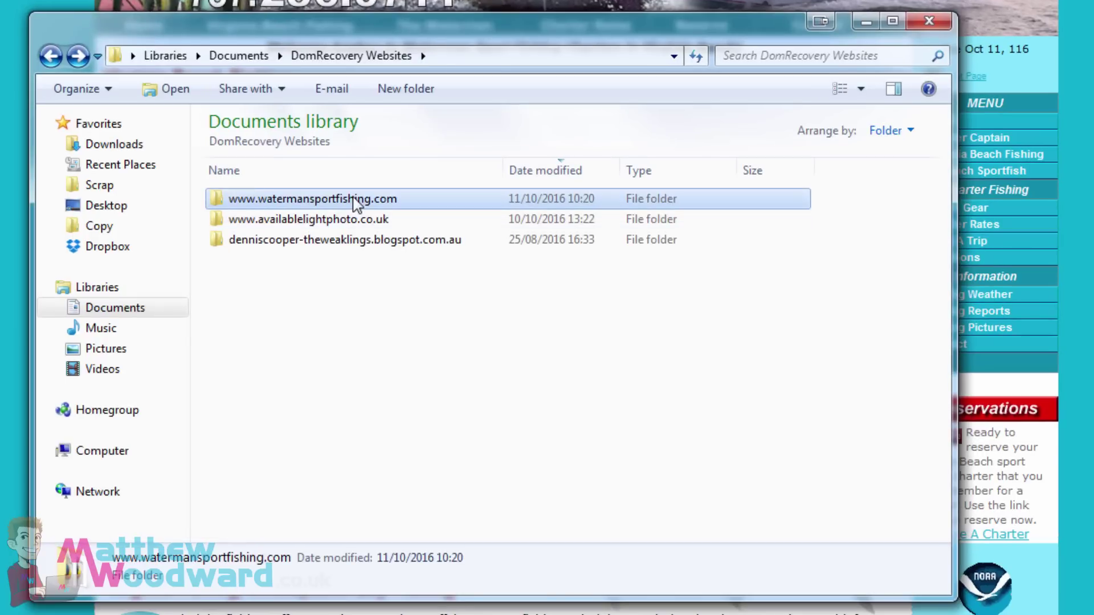
double_click(355, 200)
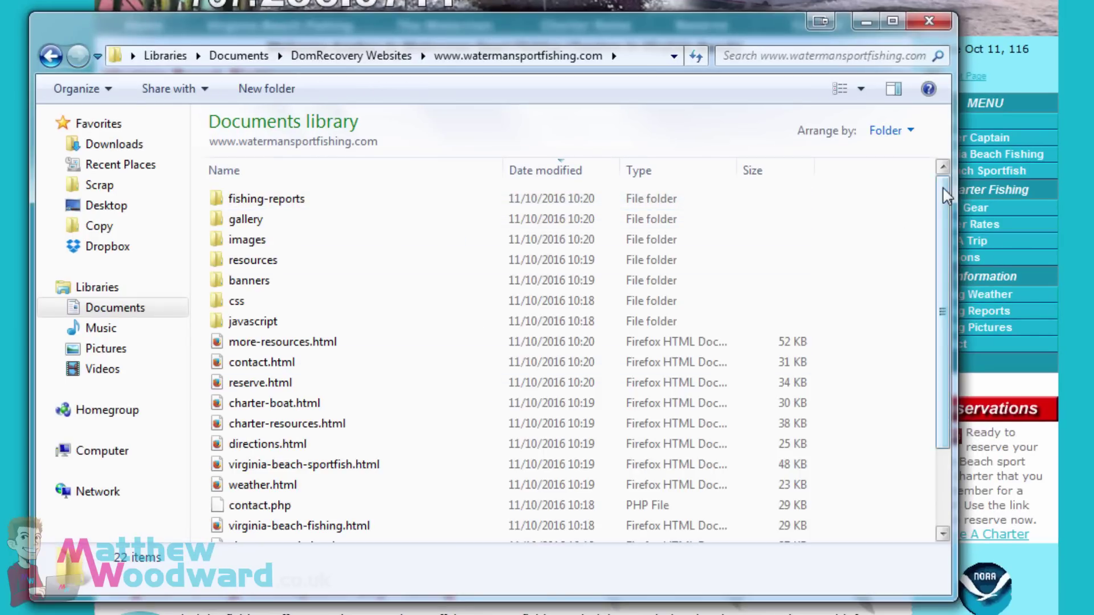
left_click_drag(942, 194, 943, 305)
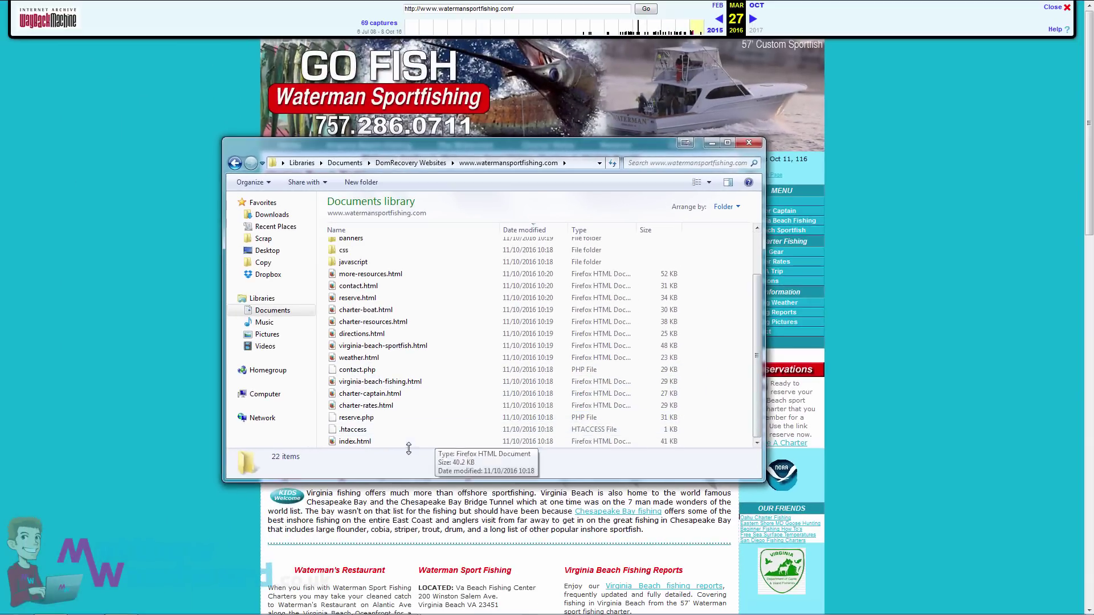
double_click(405, 445)
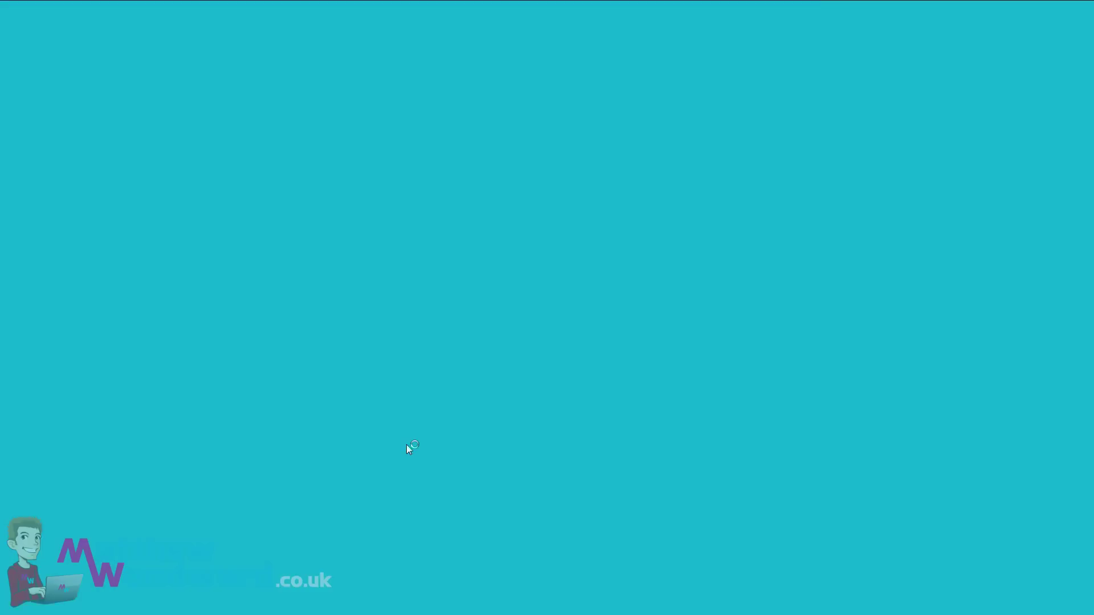
- Examine the recovered Waterman Sportfishing home page for its text, images and layout
scroll(592, 240, "down", 5)
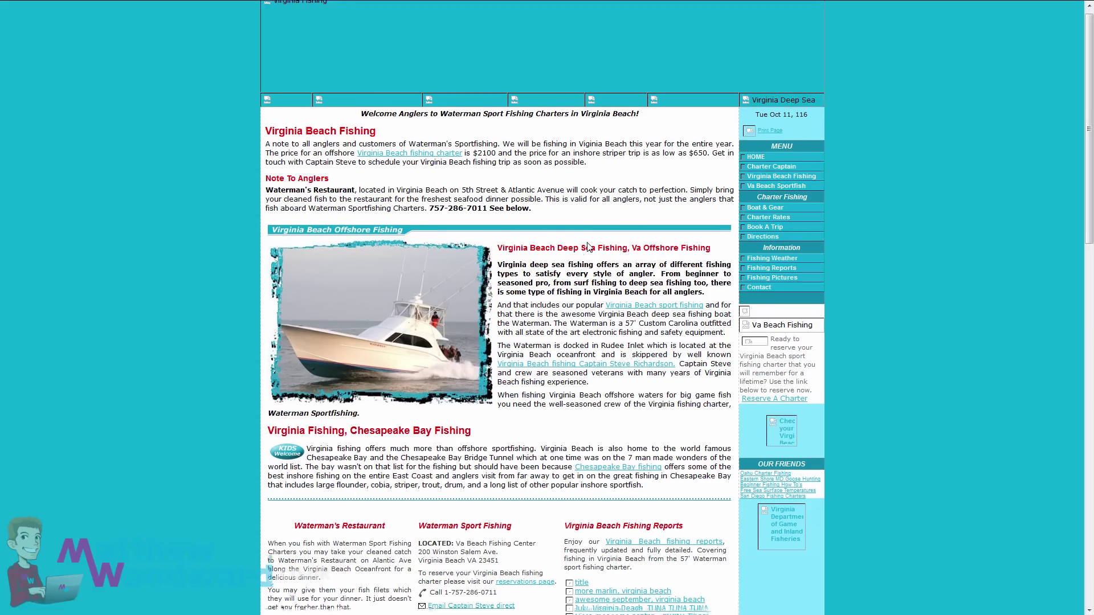
scroll(585, 260, "down", 6)
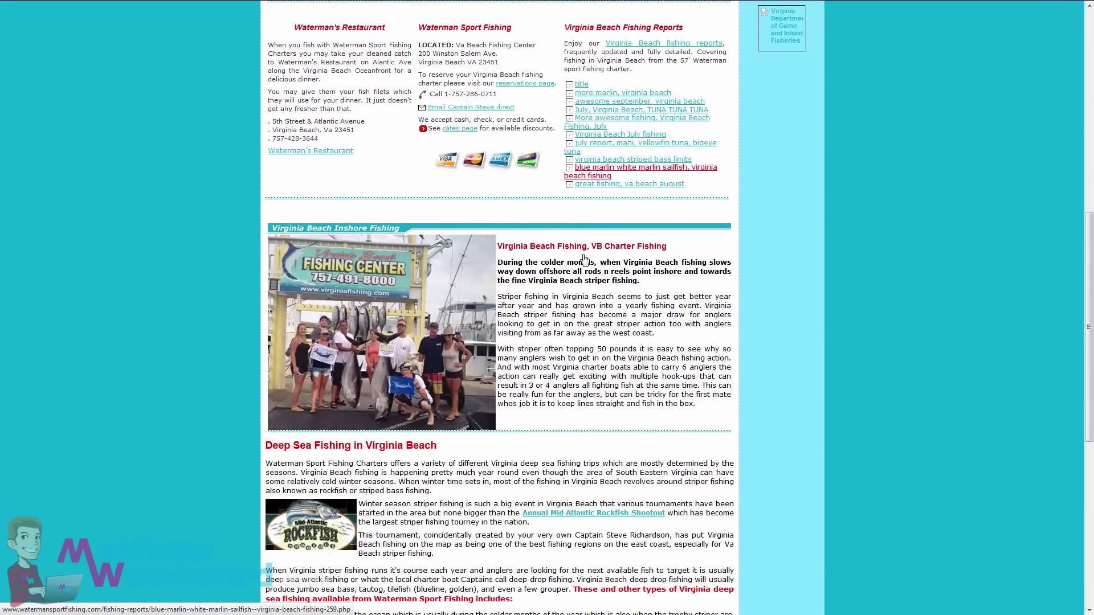
scroll(586, 286, "up", 5)
scroll(587, 286, "up", 6)
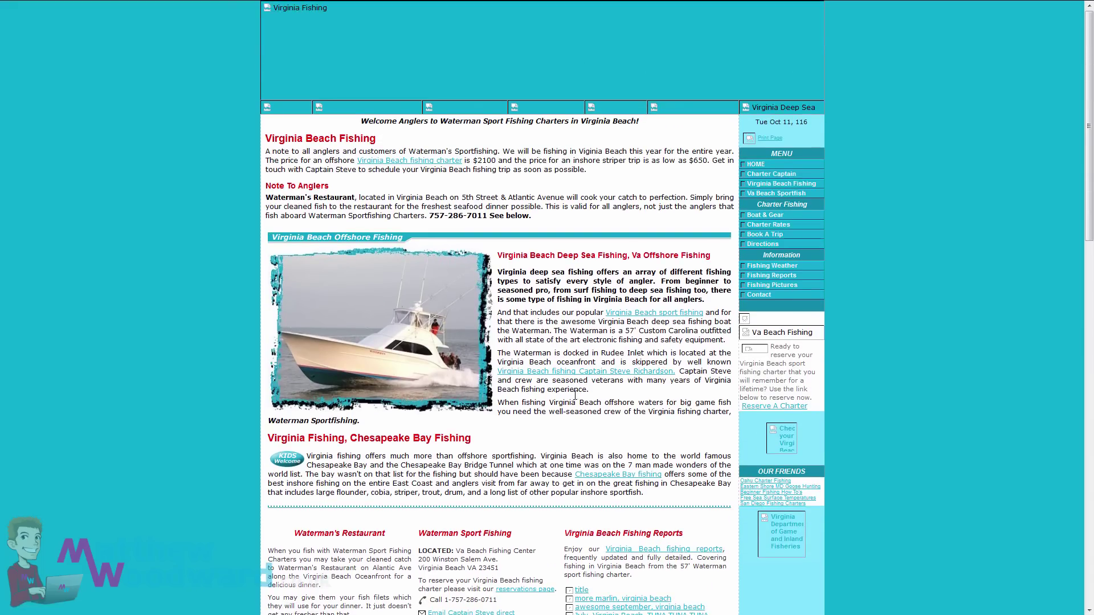
scroll(575, 395, "down", 3)
scroll(535, 339, "up", 3)
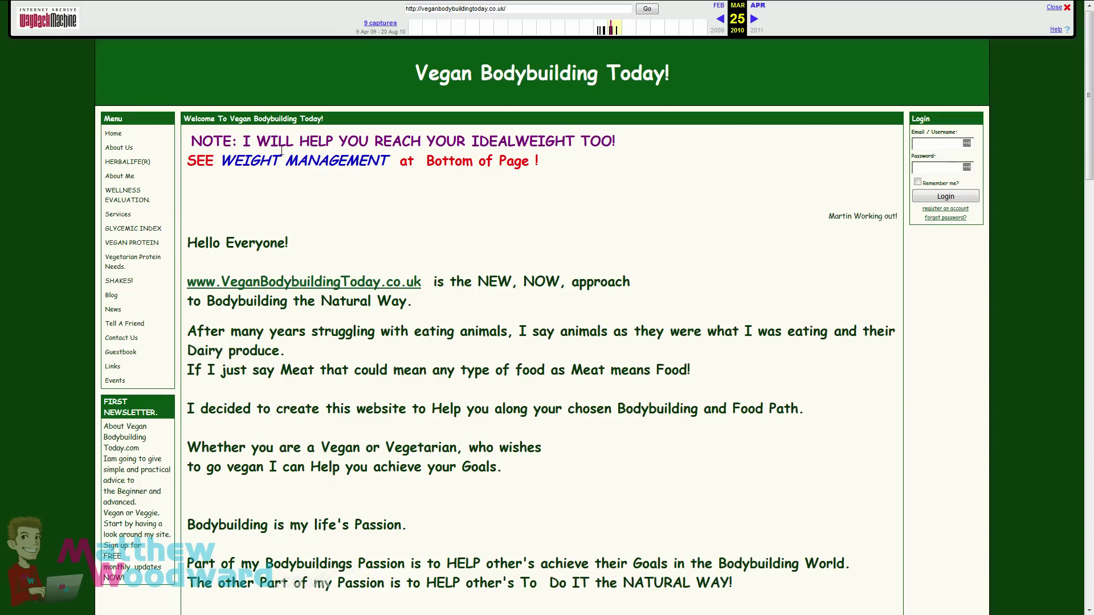
- Look over the whole 25 March 2010 Wayback Machine snapshot of veganbodybuildingtoday.co.uk
scroll(301, 315, "down", 8)
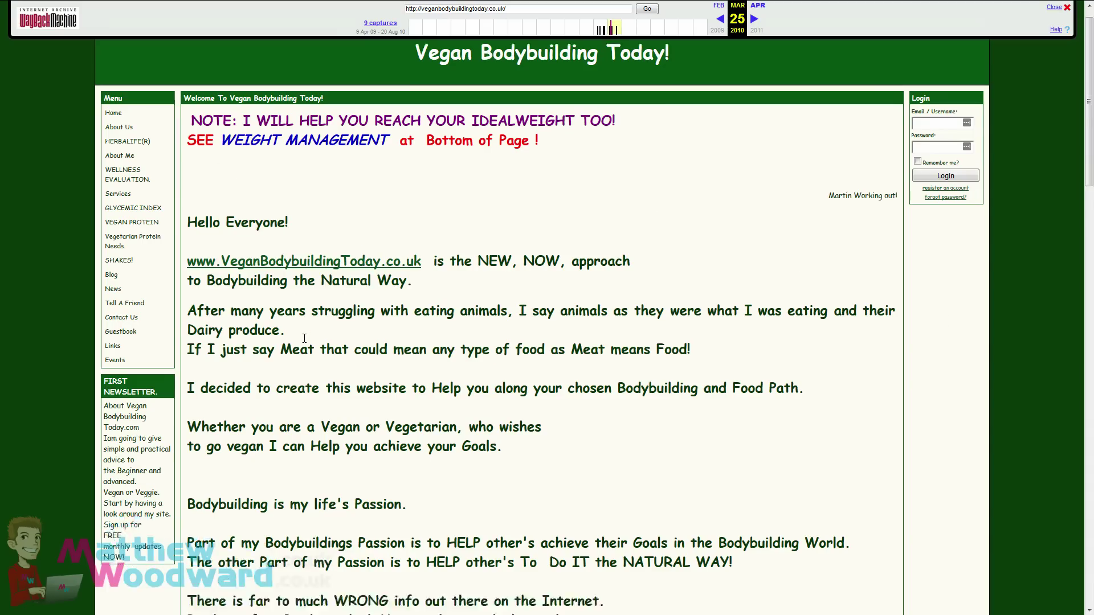
scroll(303, 342, "down", 10)
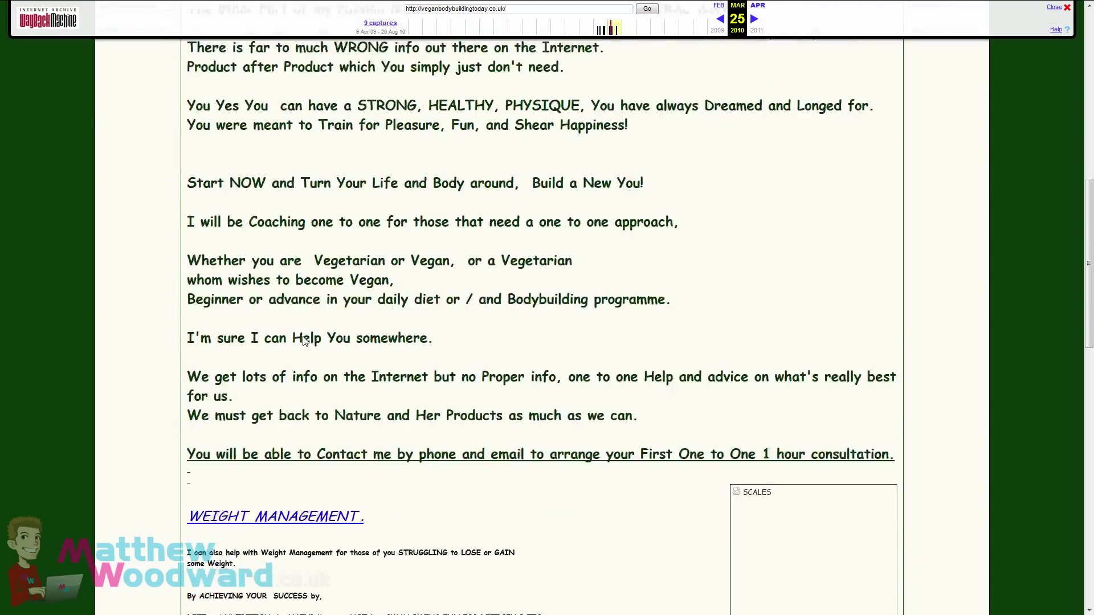
scroll(305, 341, "down", 7)
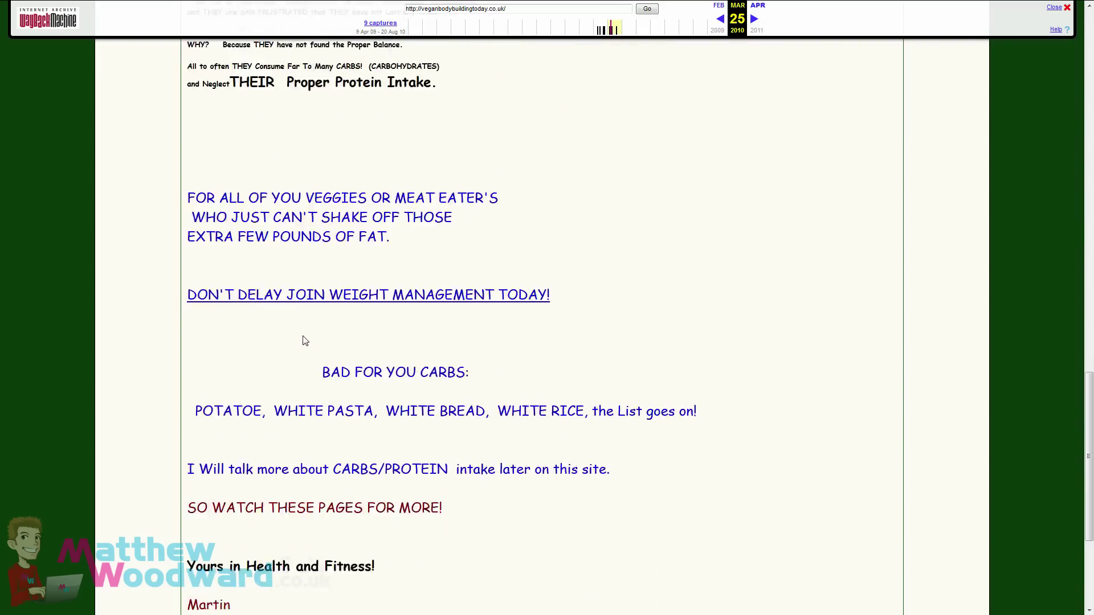
scroll(305, 342, "up", 11)
scroll(305, 342, "up", 13)
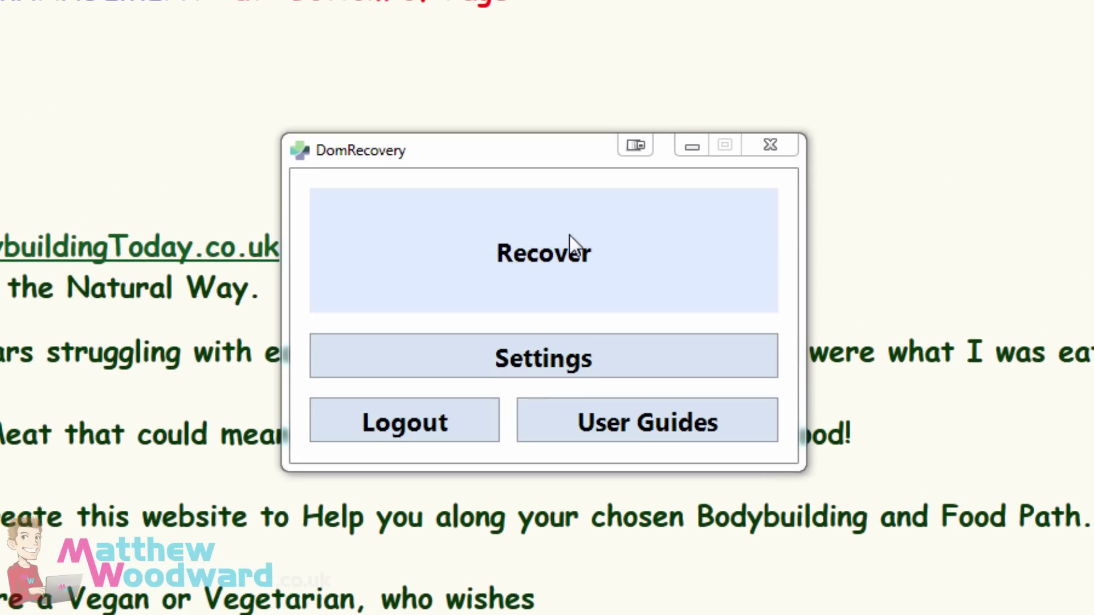
left_click(569, 235)
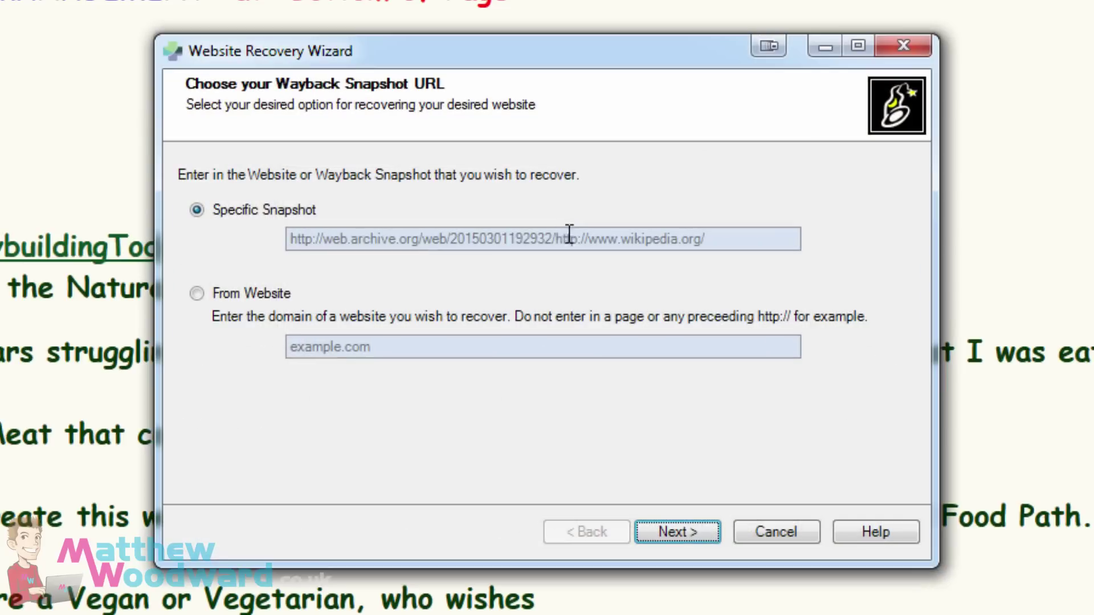
left_click(371, 239)
key("ctrl+v")
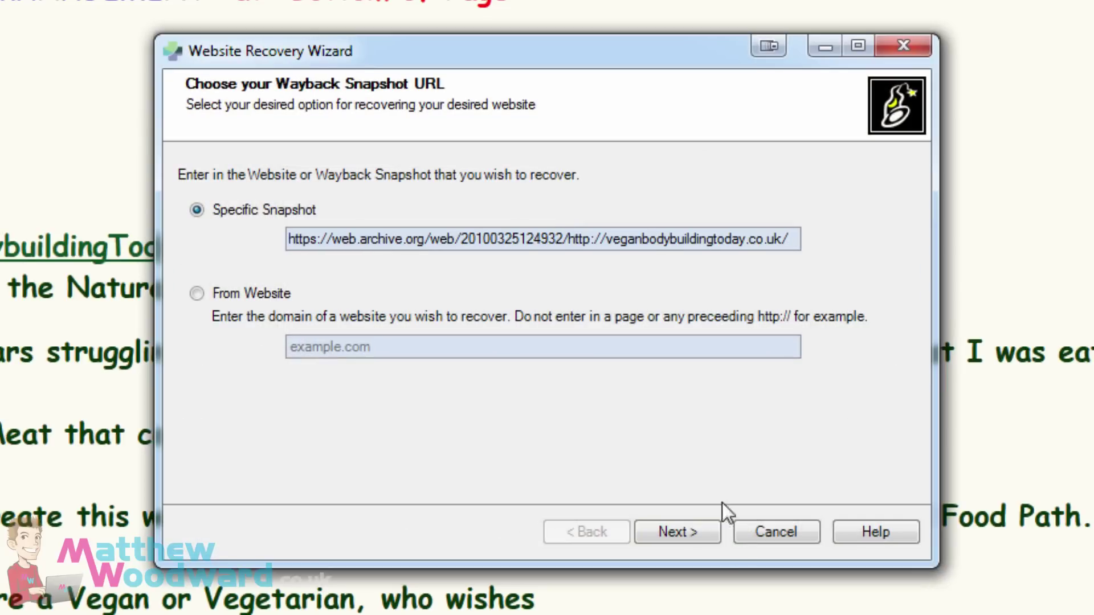
left_click(661, 527)
left_click(668, 529)
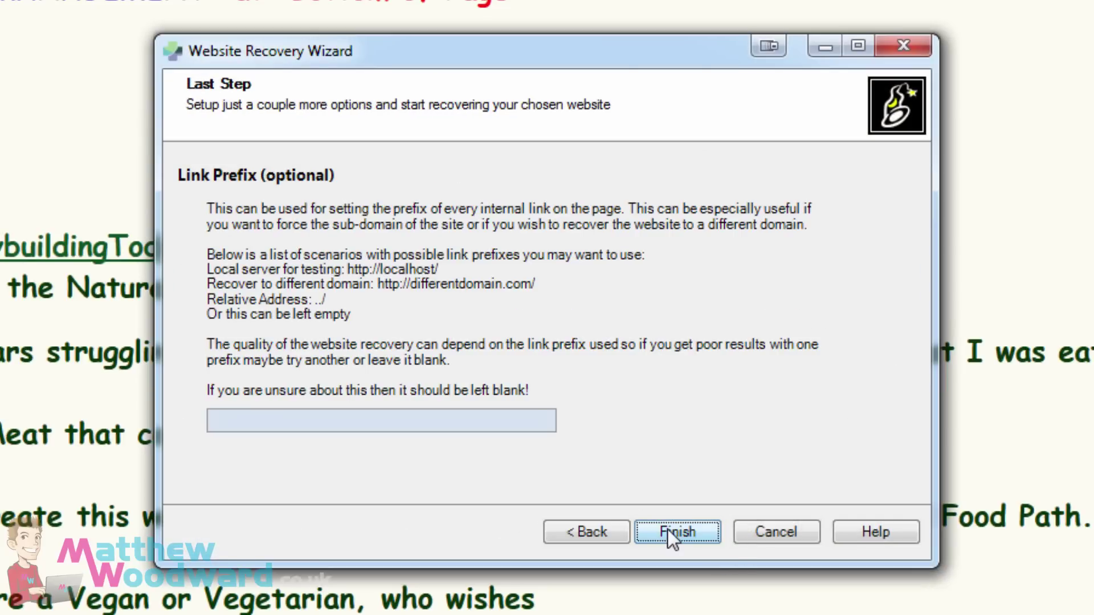
left_click(668, 529)
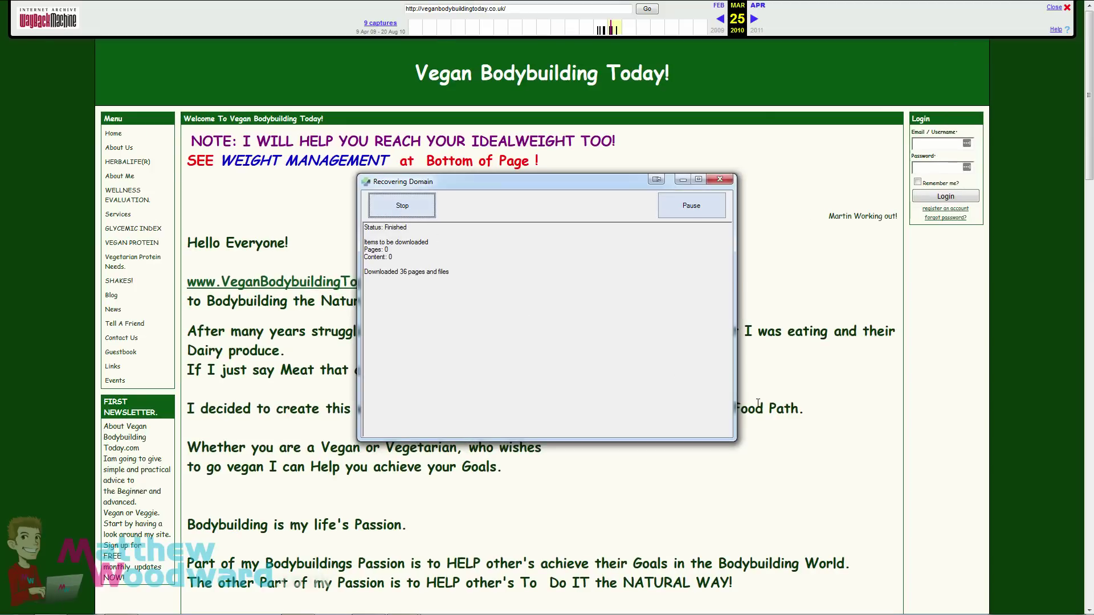
- Open the recovered veganbodybuildingtoday.co.uk site from the DomRecovery Websites folder and look over its home page
key("alt+Tab")
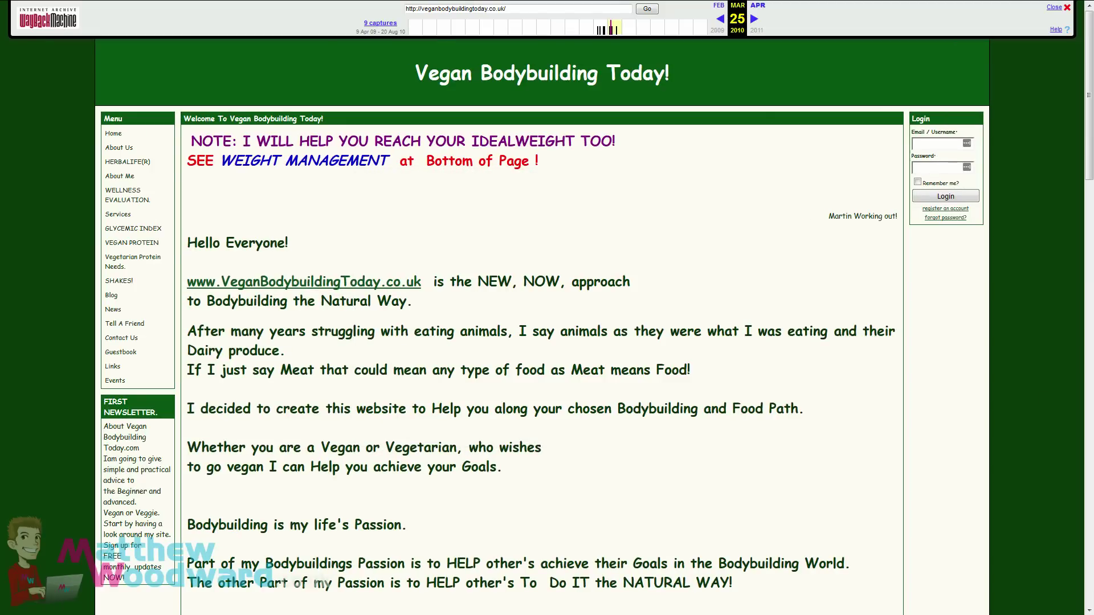
left_click_drag(1093, 228, 480, 163)
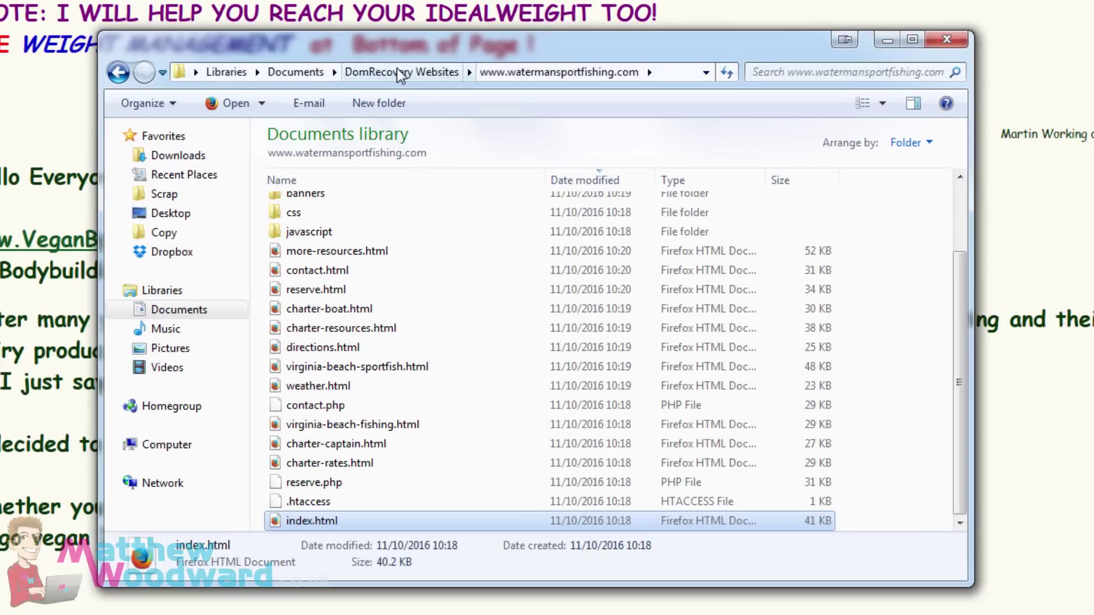
left_click(399, 72)
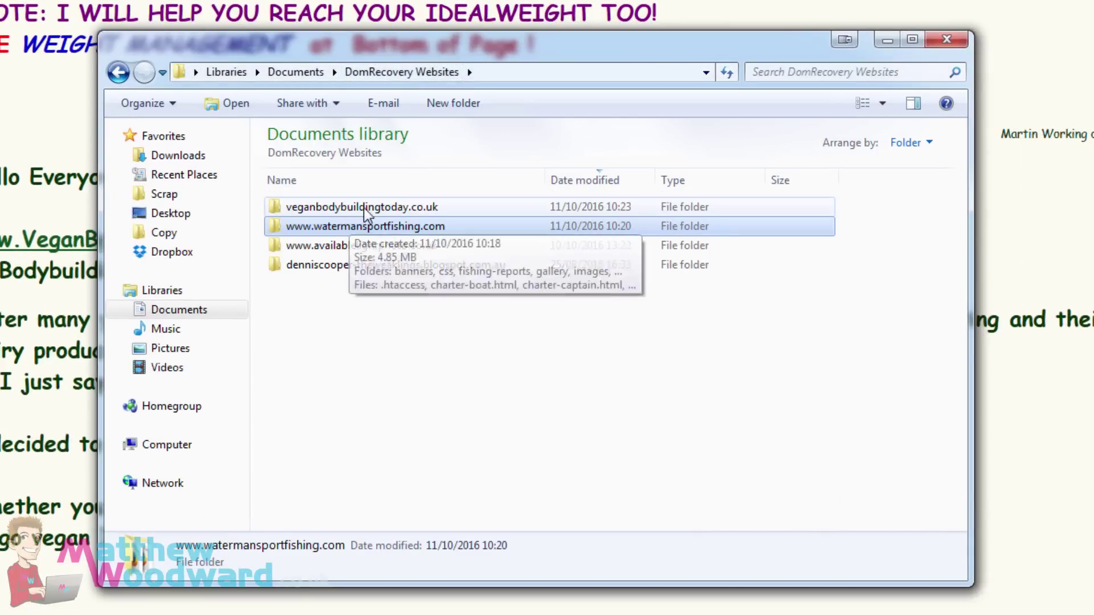
double_click(422, 208)
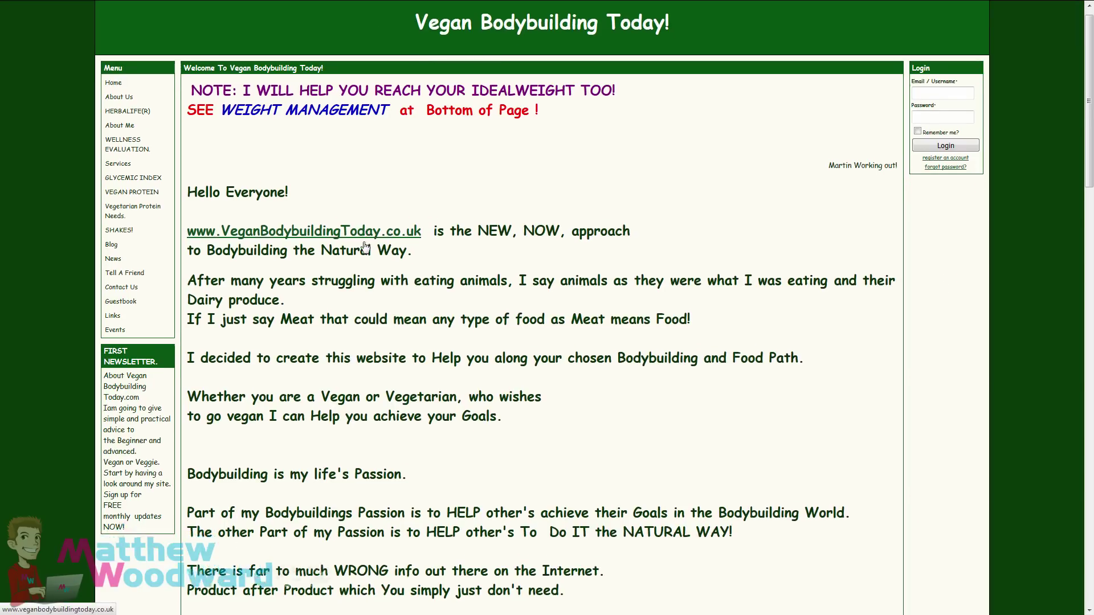
scroll(364, 245, "down", 2)
scroll(363, 242, "down", 2)
scroll(363, 243, "up", 4)
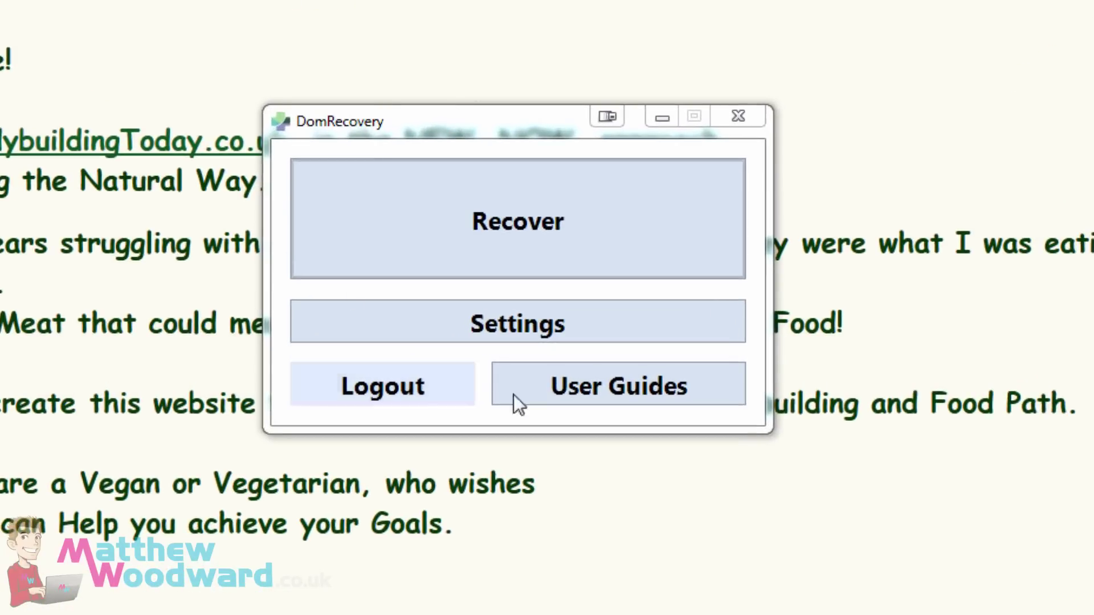
- Review DomRecovery's proxy, thread and save folder settings and the recovery wizard's snapshot and website options, without changing anything
left_click(522, 326)
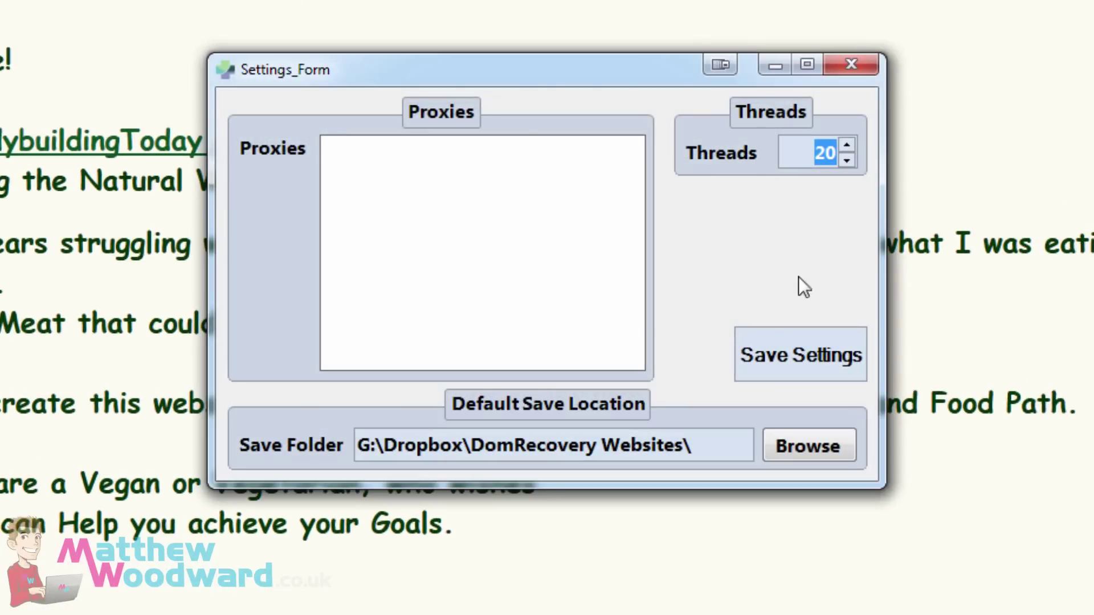
left_click(866, 66)
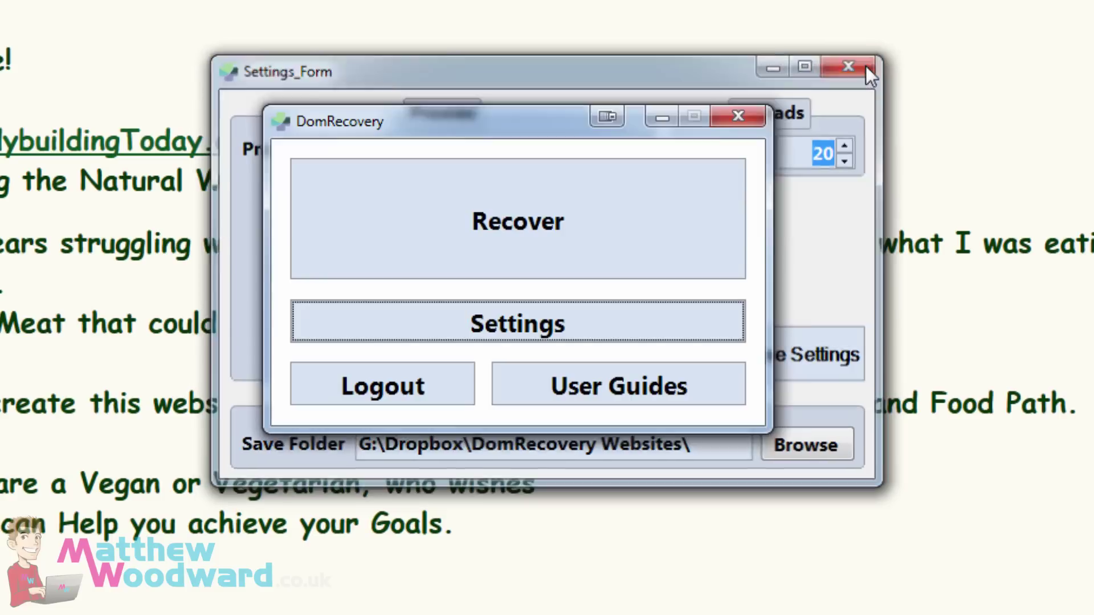
left_click(477, 241)
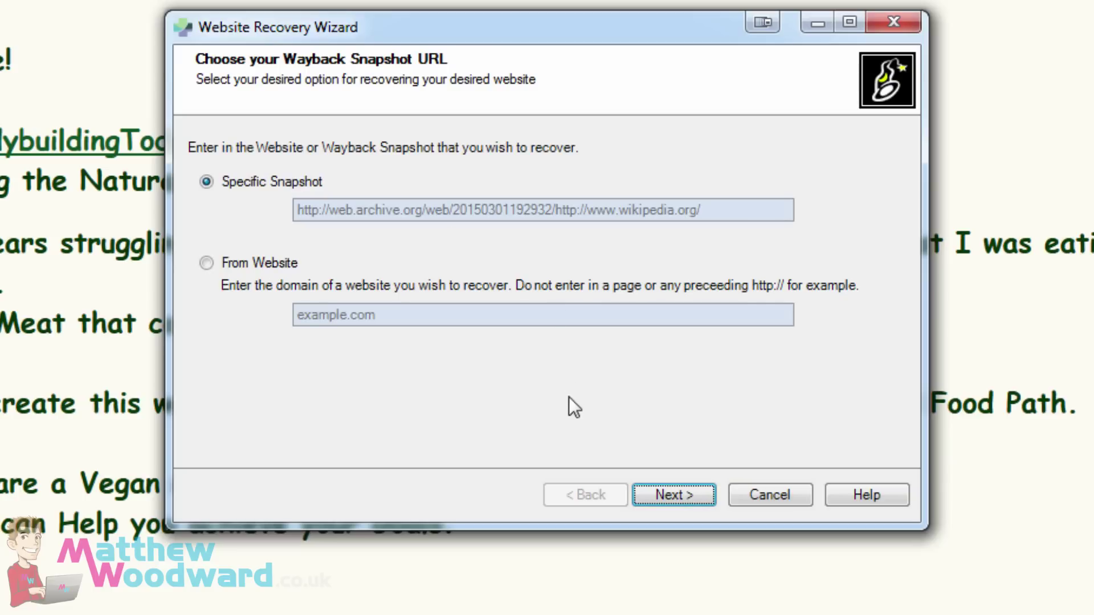
left_click(779, 494)
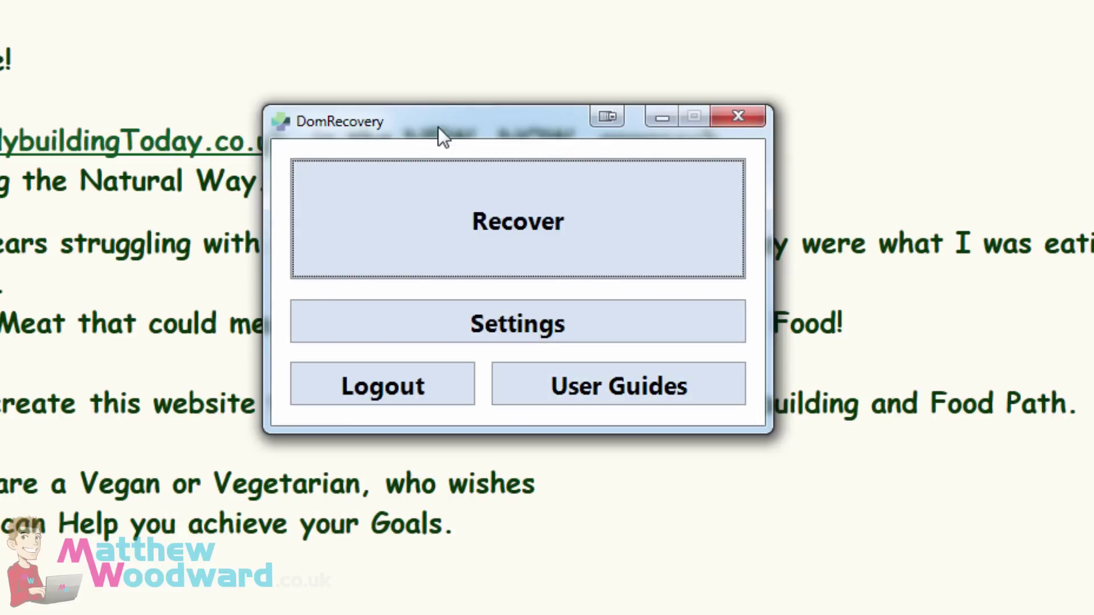